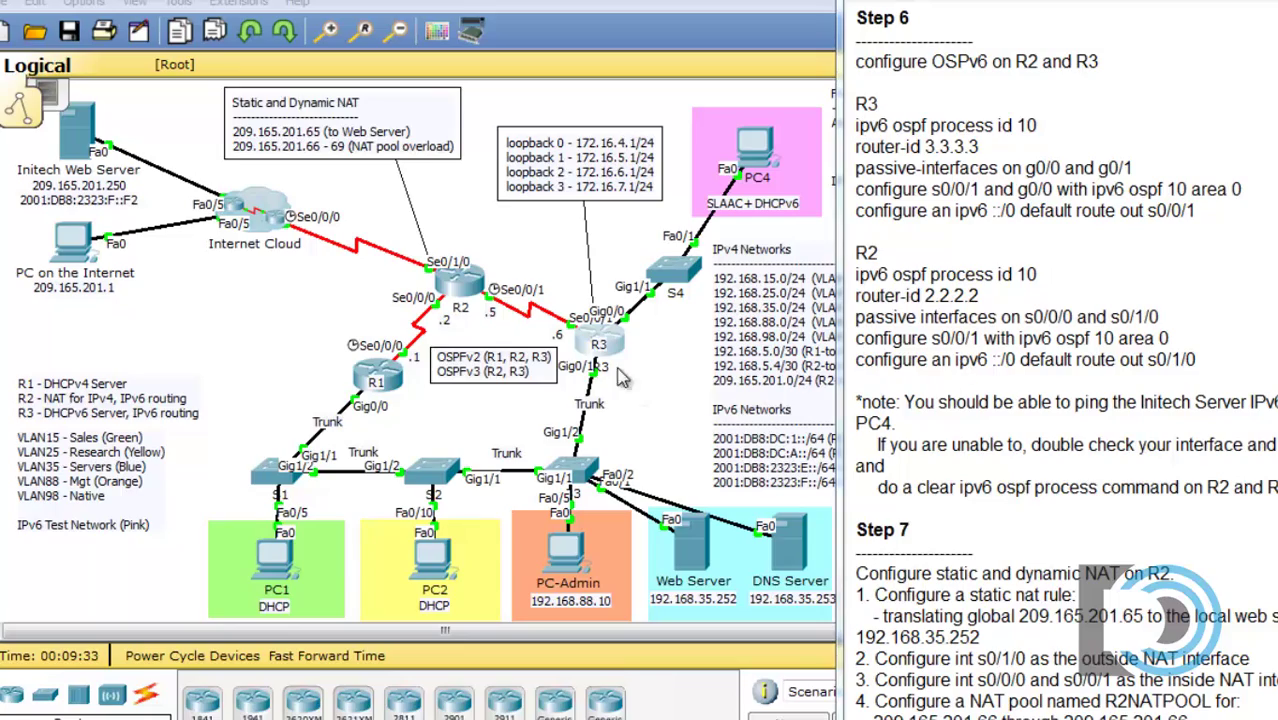
Open router R3's command line, enter global configuration mode and start IPv6 OSPF process 10
click(618, 348)
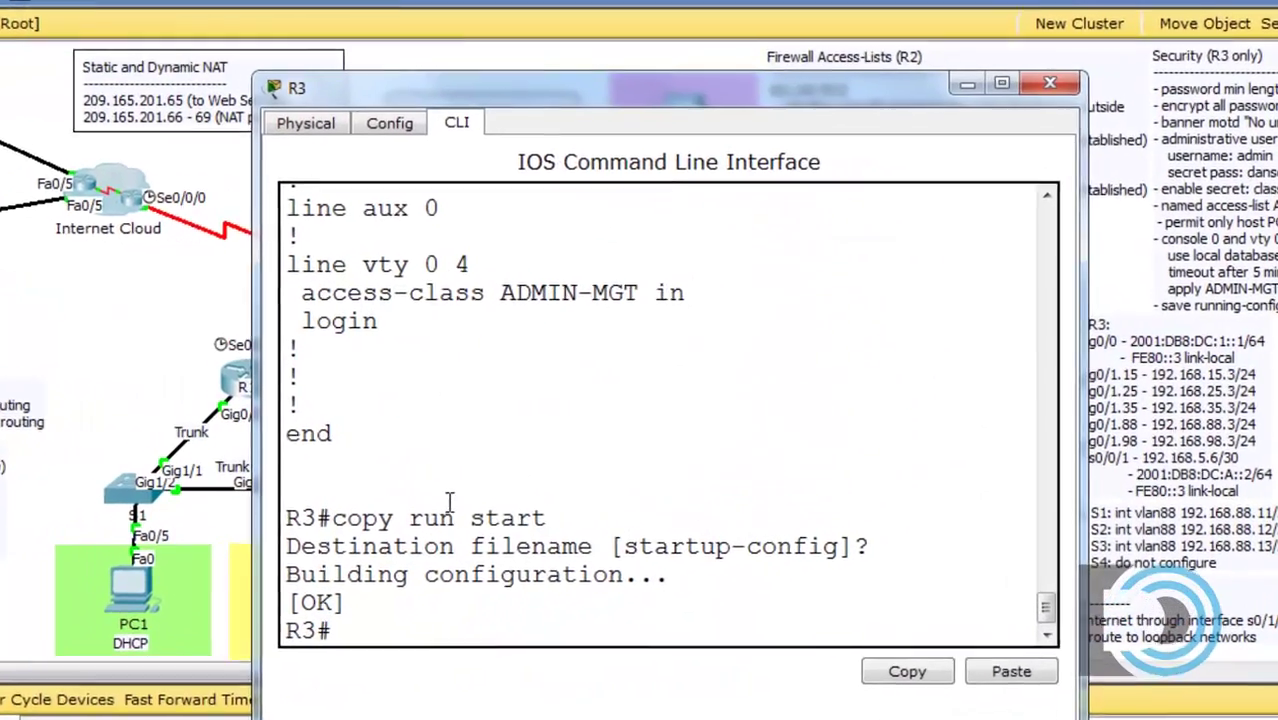
text(conf t)
key(Return)
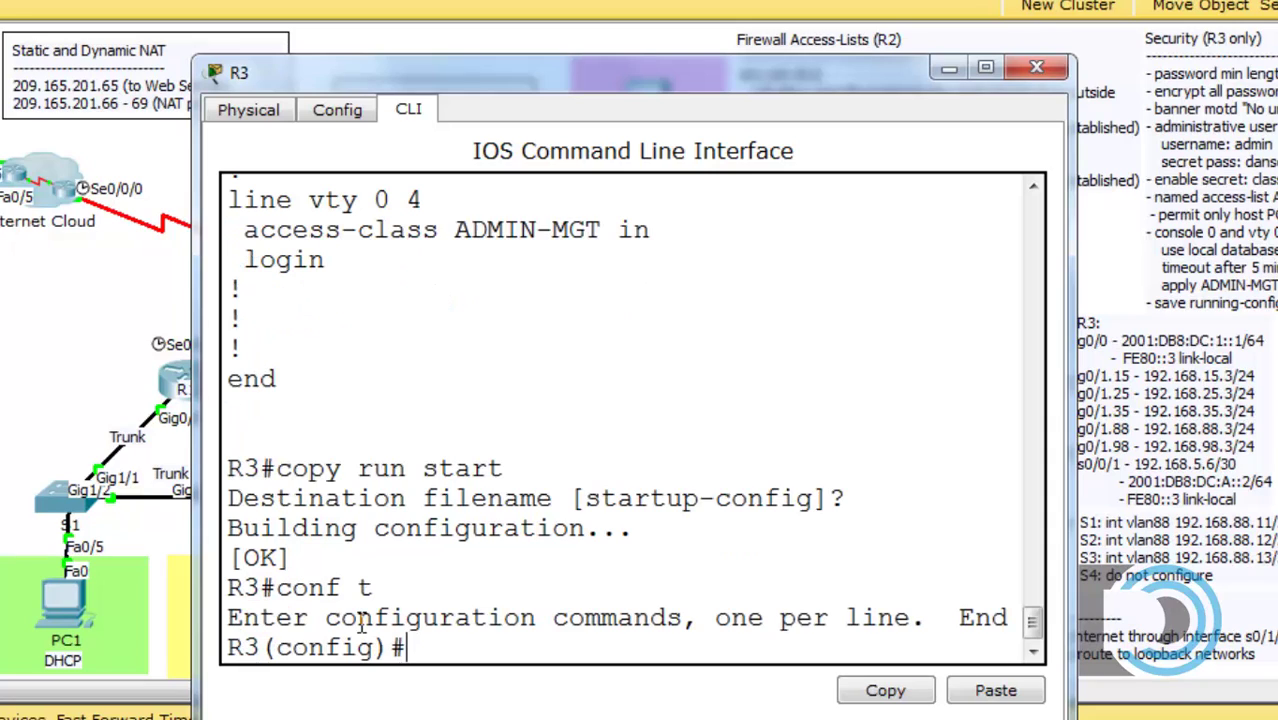
text(ipv6)
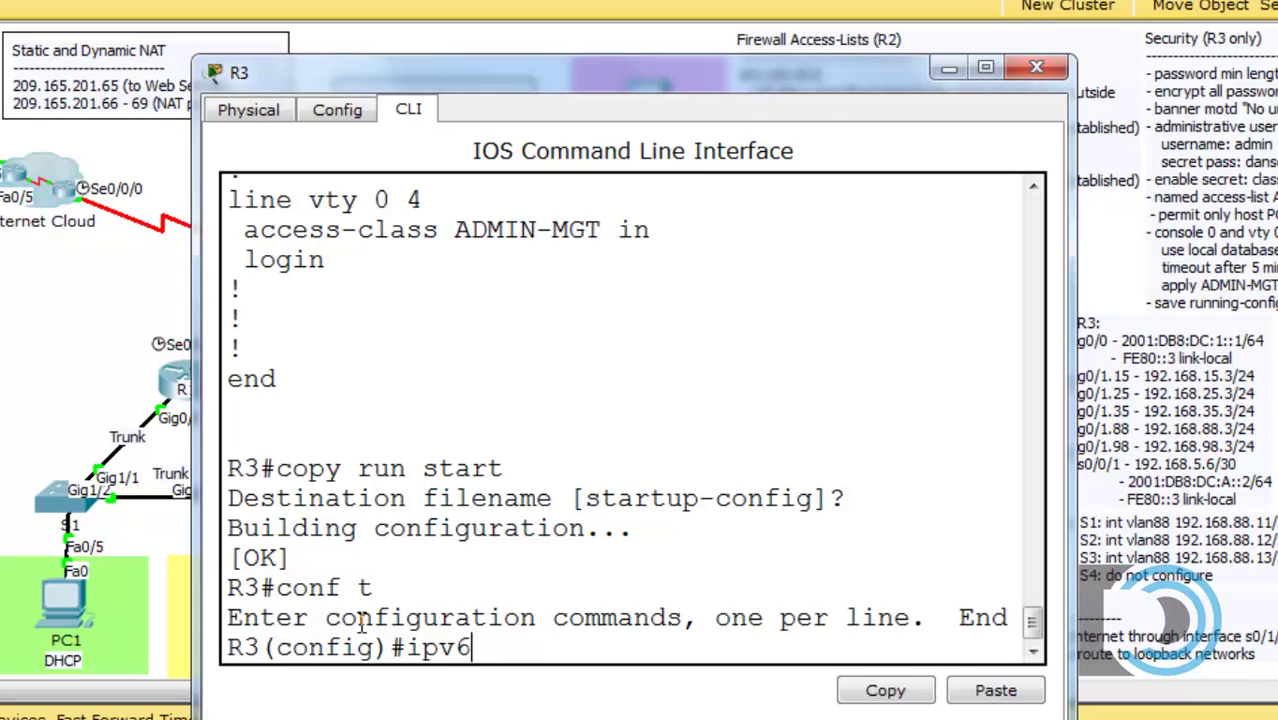
text( router )
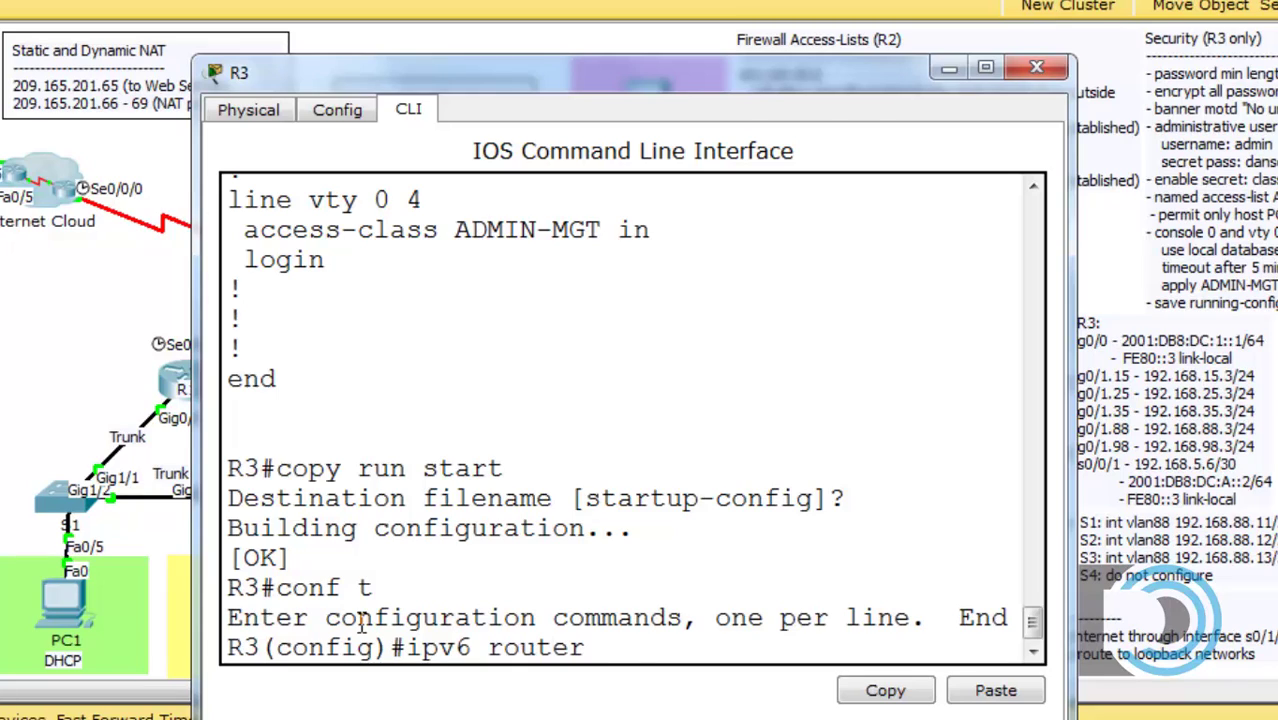
text(ospf)
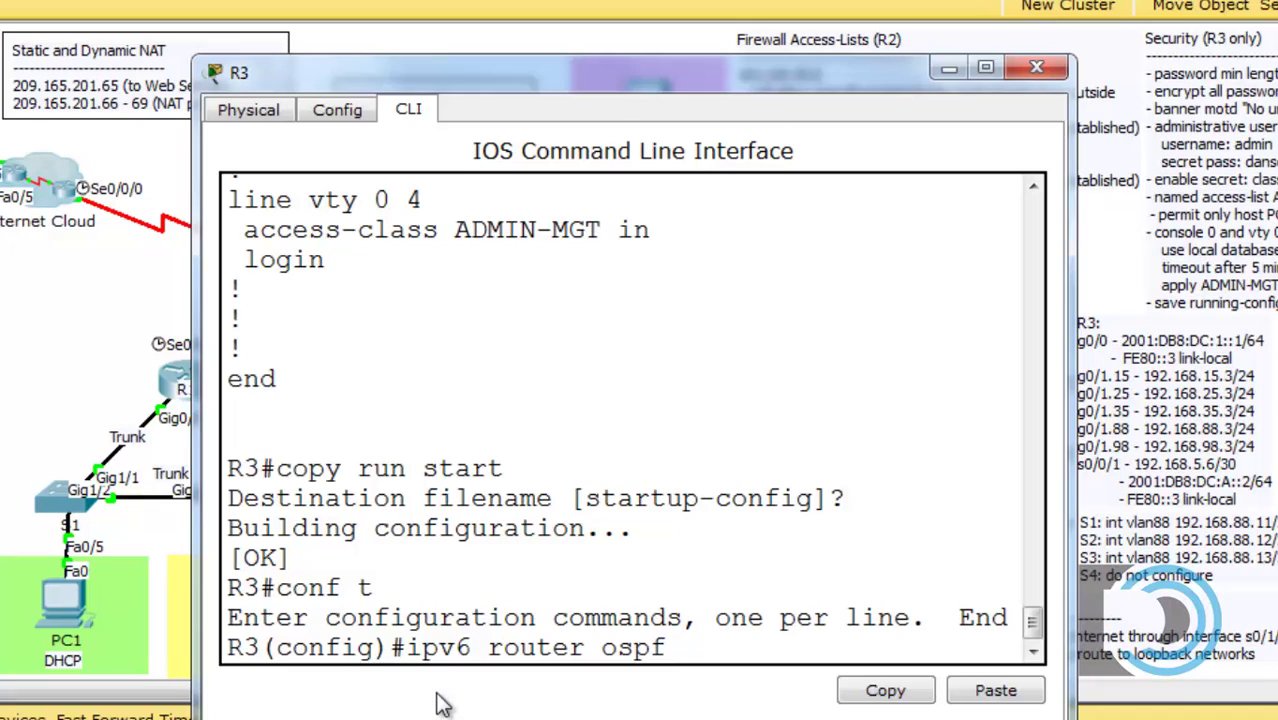
text(10)
key(Return)
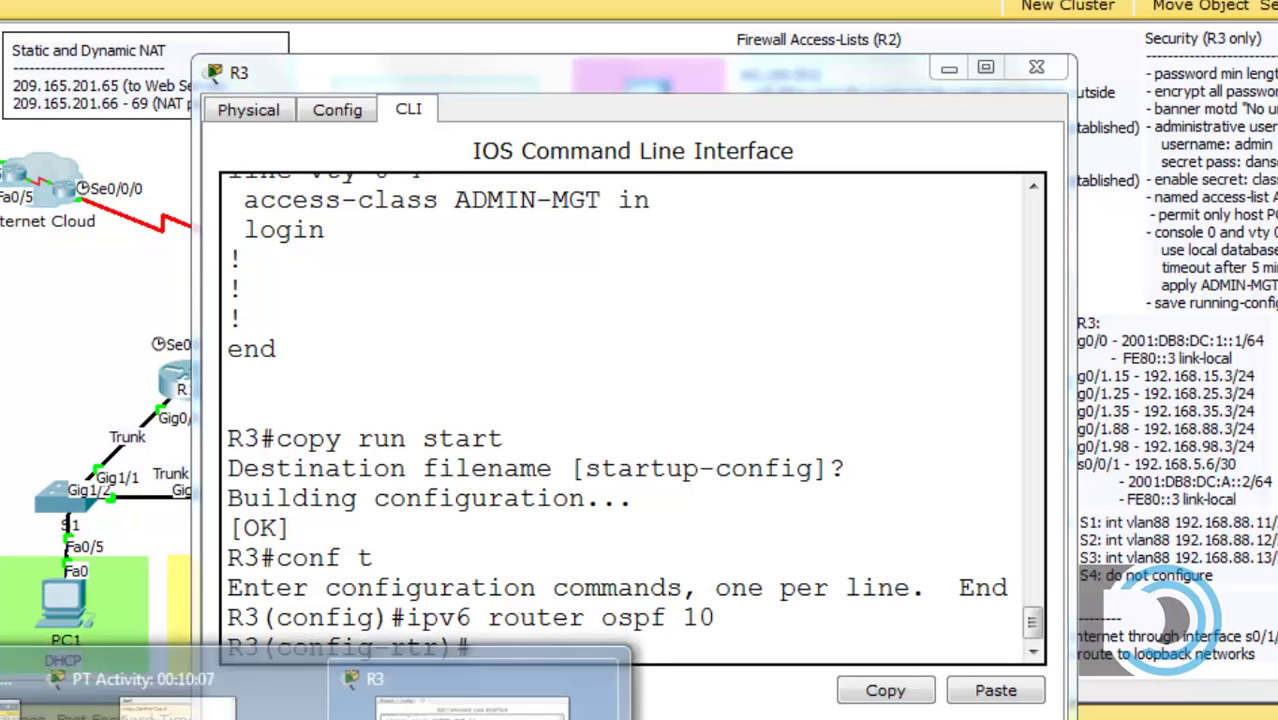
Check the Step 6 instructions, widen R3's command-line window and set the OSPF router ID to 3.3.3.3
click(178, 690)
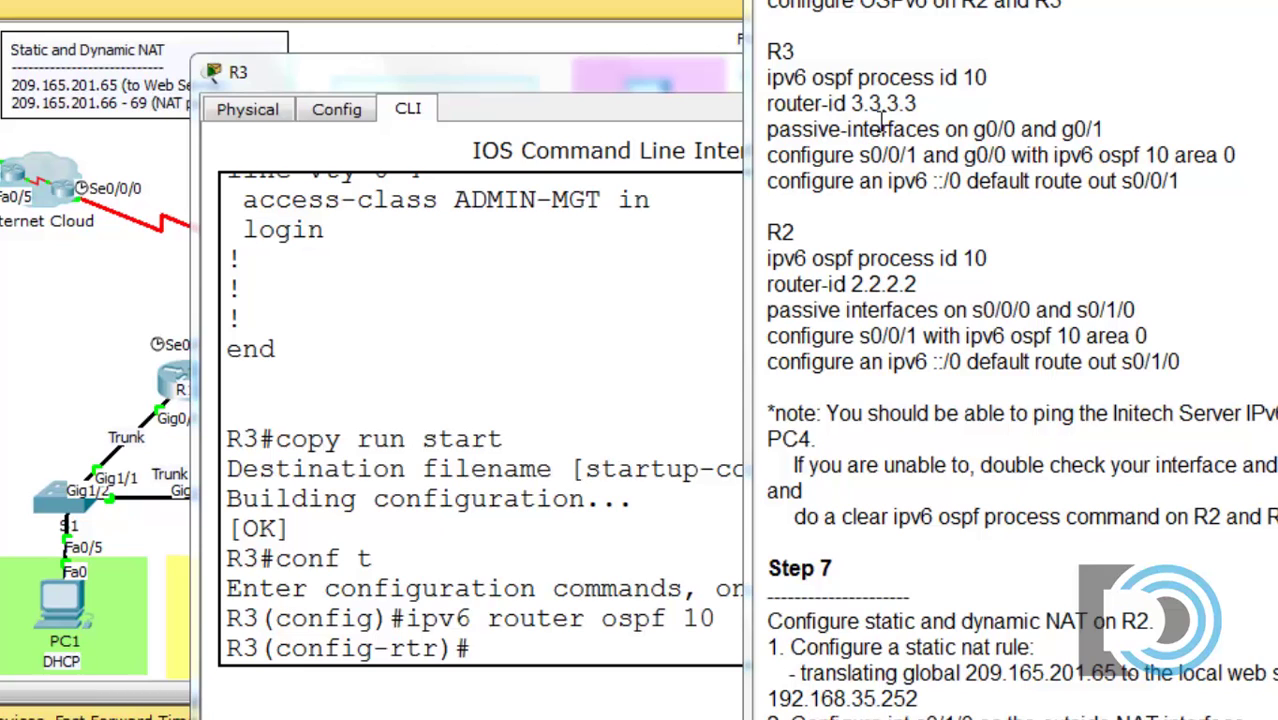
click(589, 74)
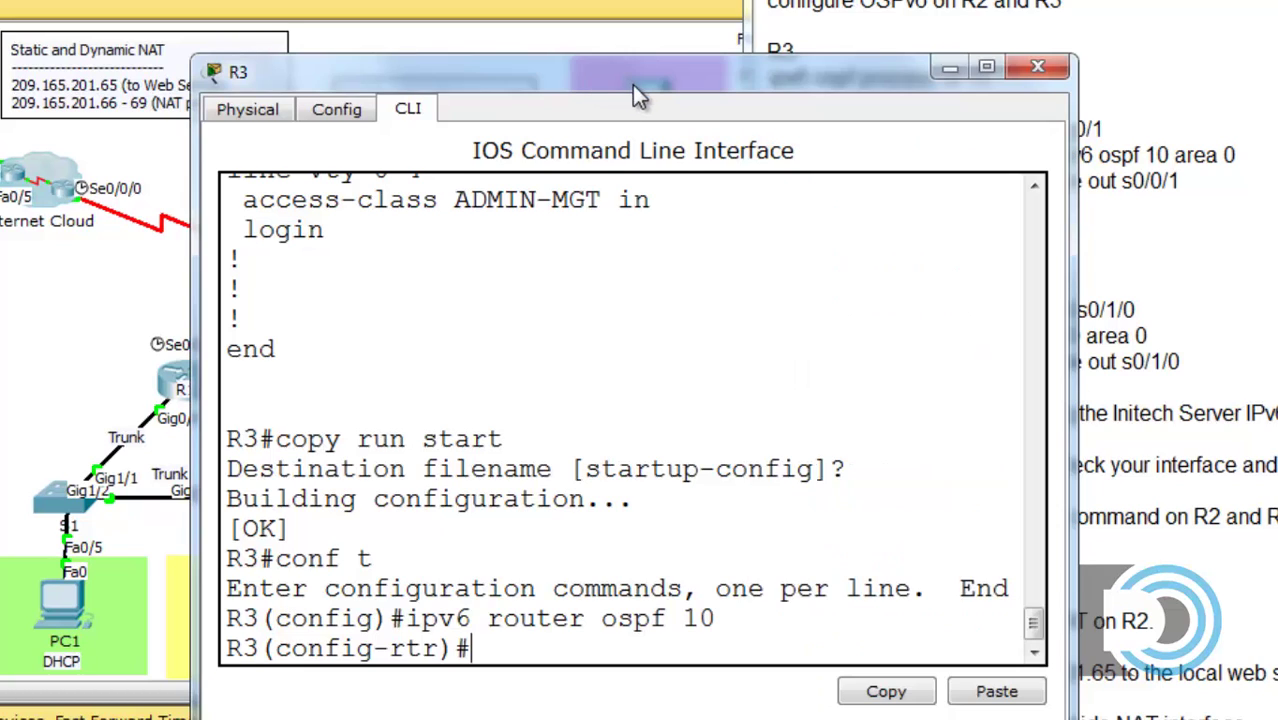
drag(632, 84, 59, 30)
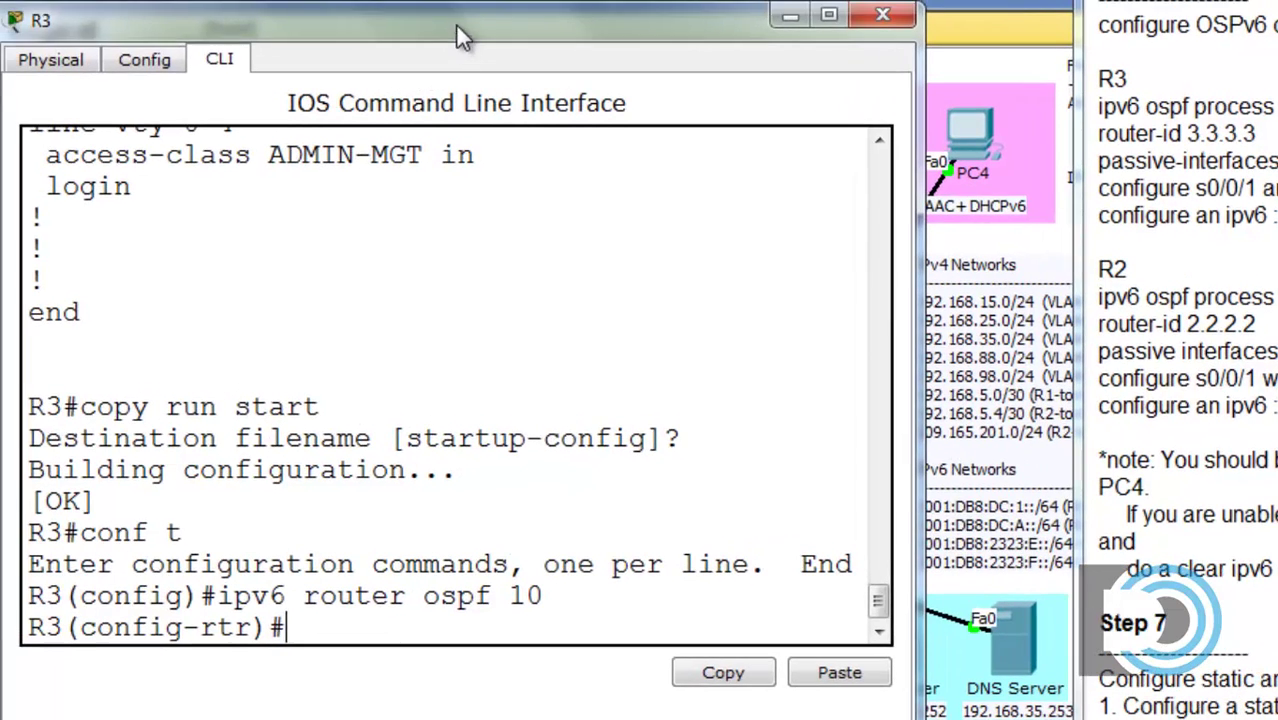
drag(913, 522, 1241, 522)
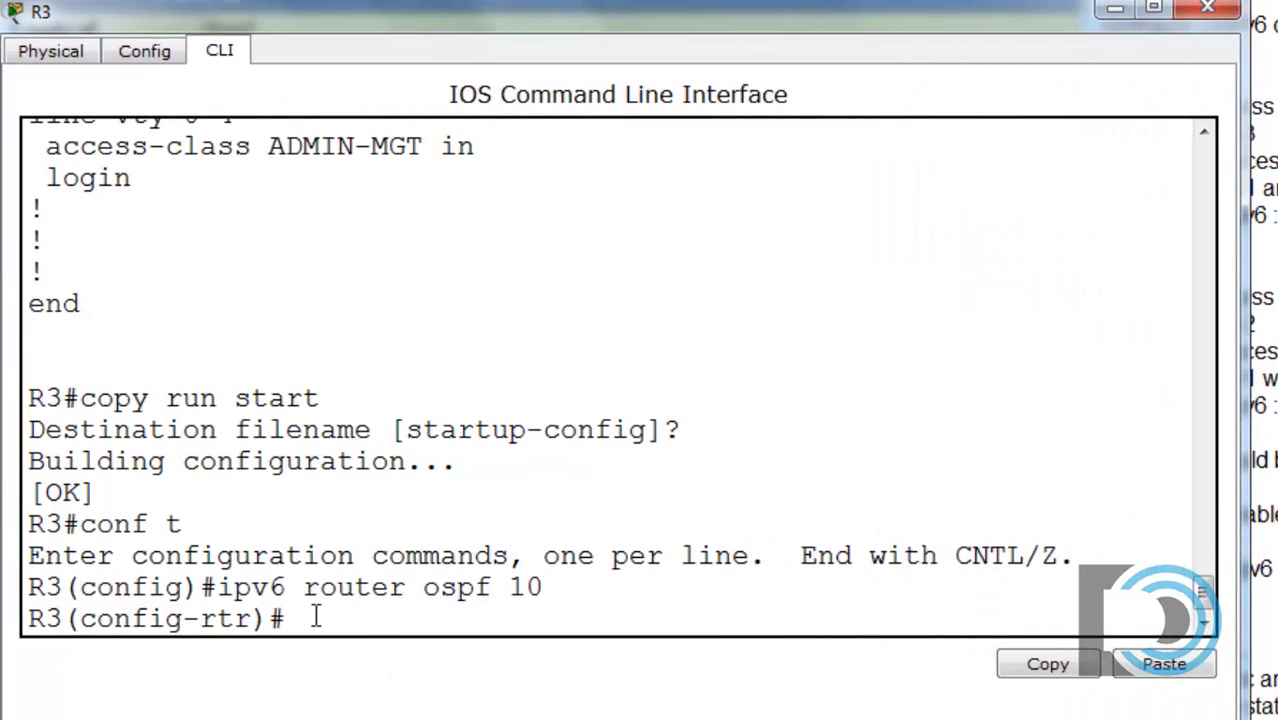
text(router-id 3.3.)
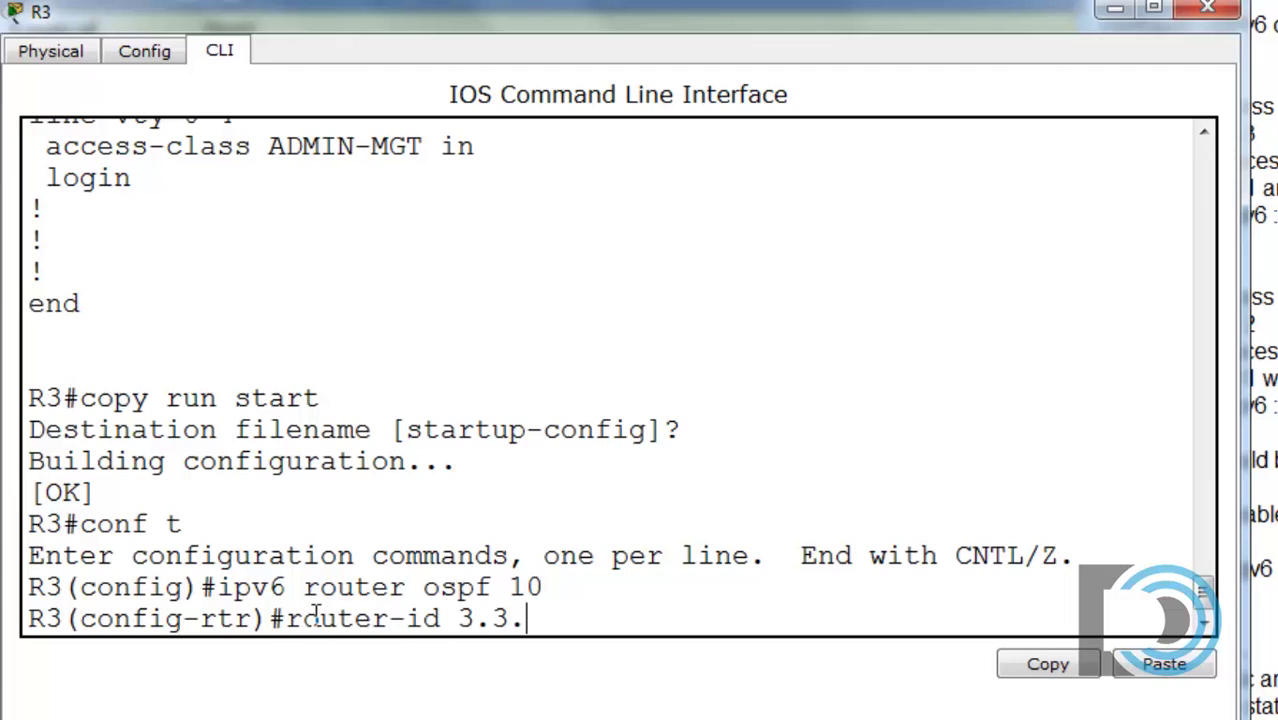
text(3.3)
key(Return)
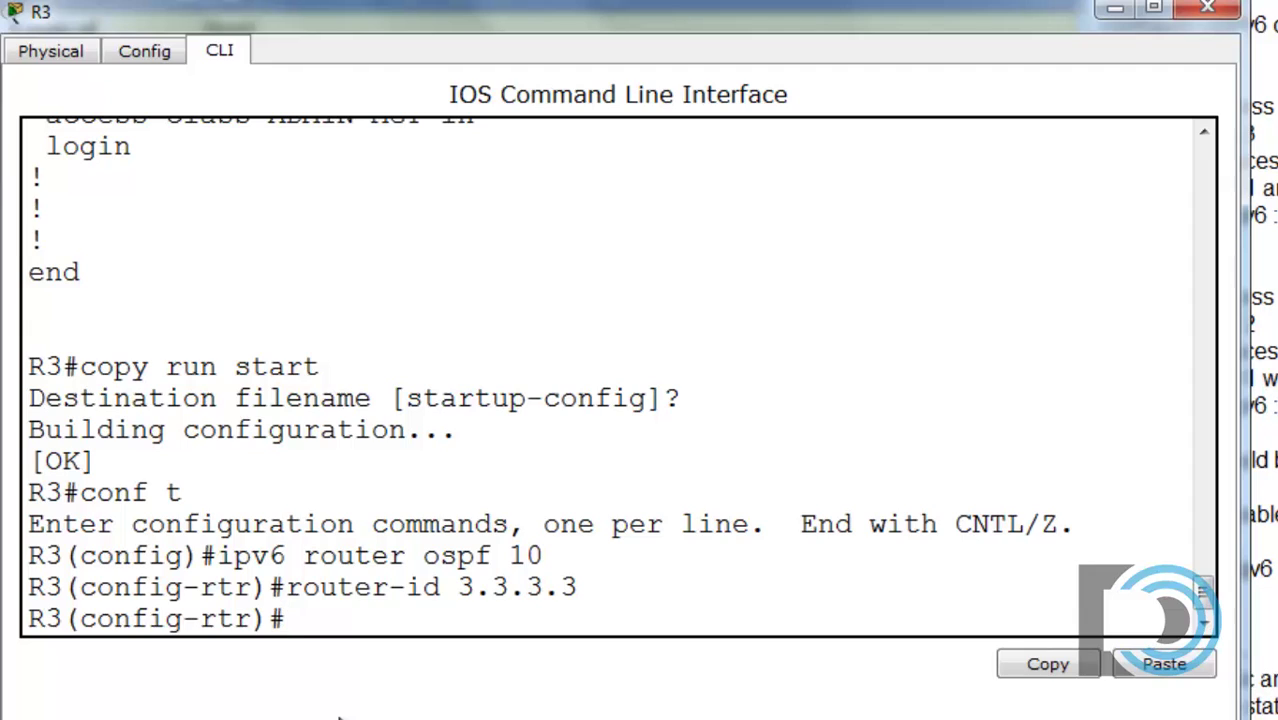
Make interfaces g0/0 and g0/1 passive in R3's IPv6 OSPF process 10
text(passive)
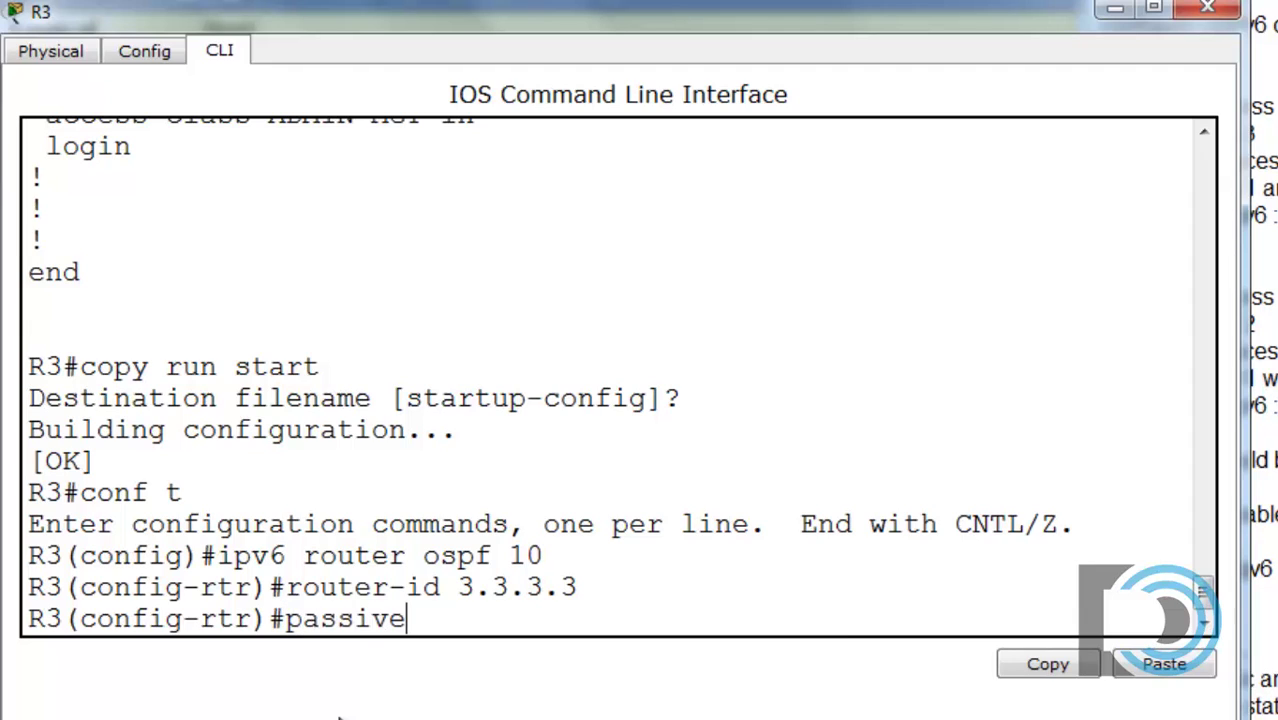
key(Tab)
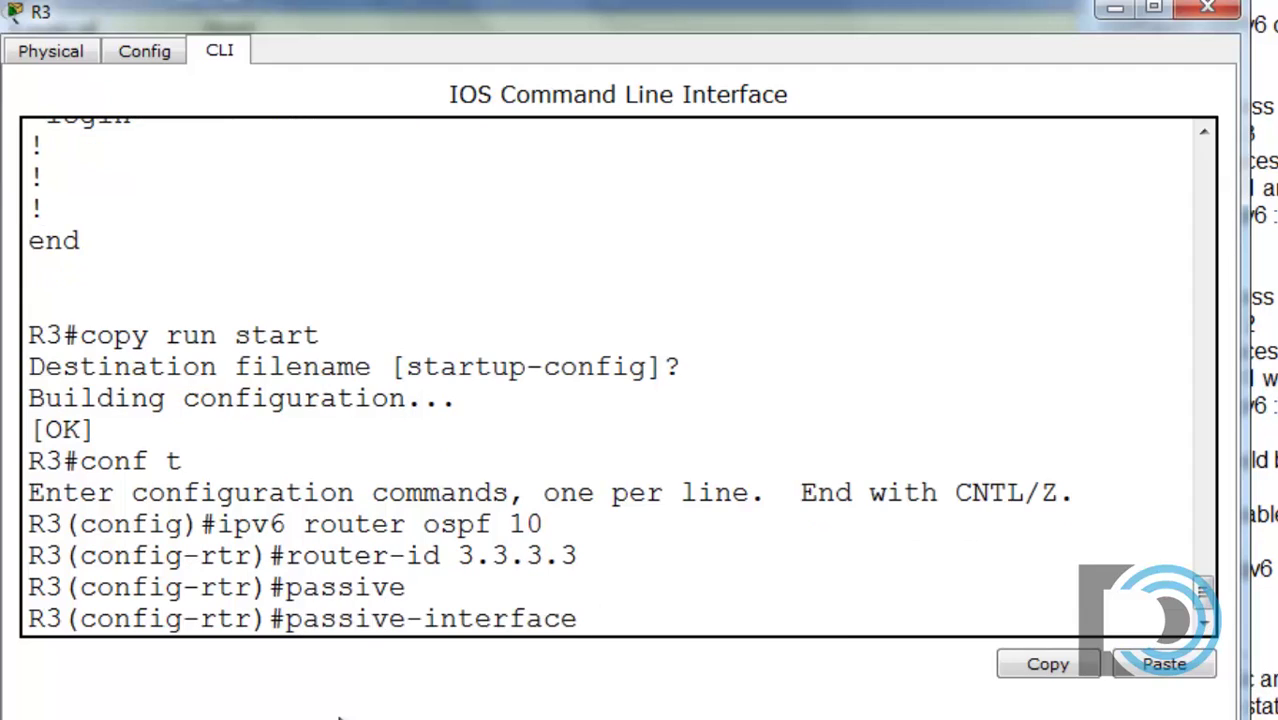
text(g0/0)
key(Return)
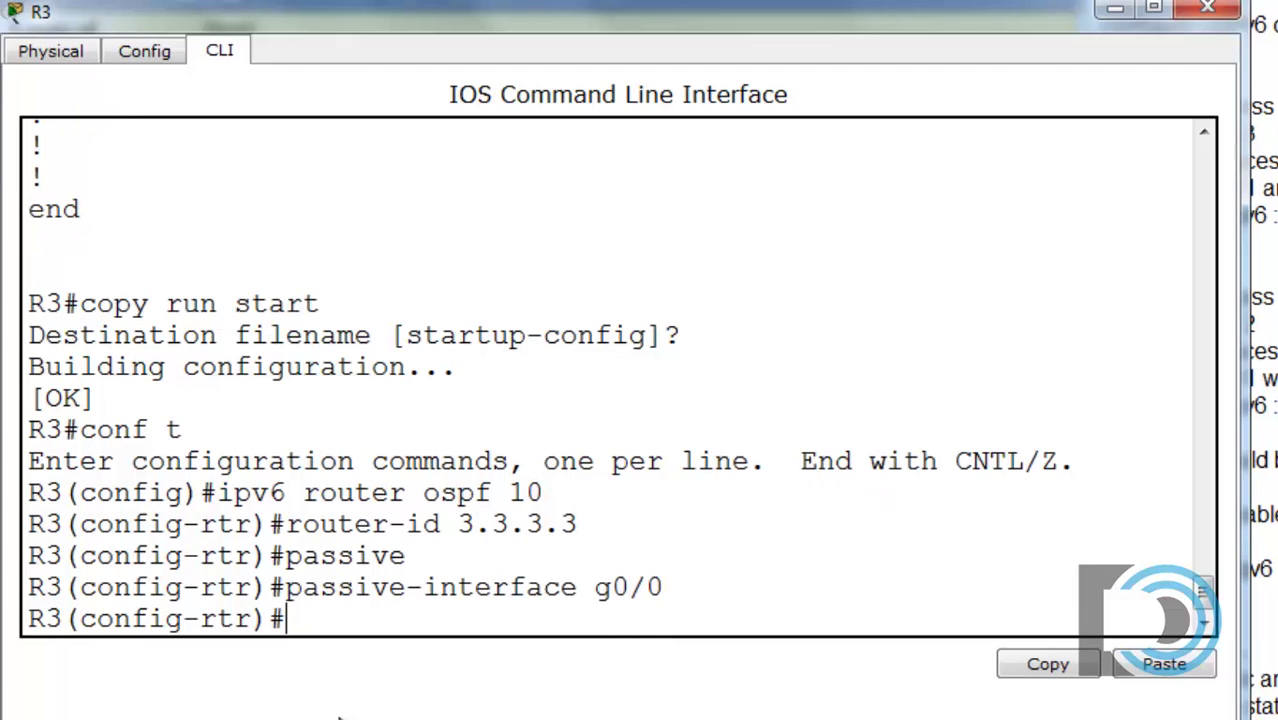
key(Up)
key(BackSpace)
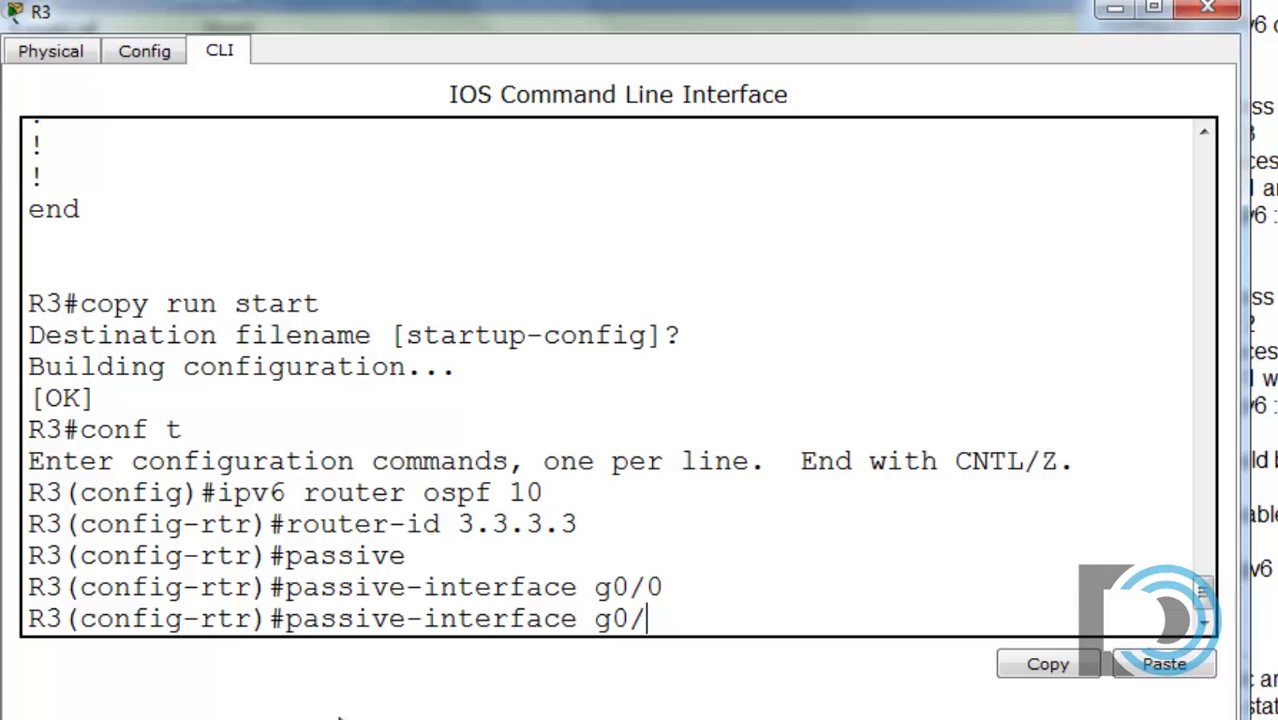
text(1)
key(Return)
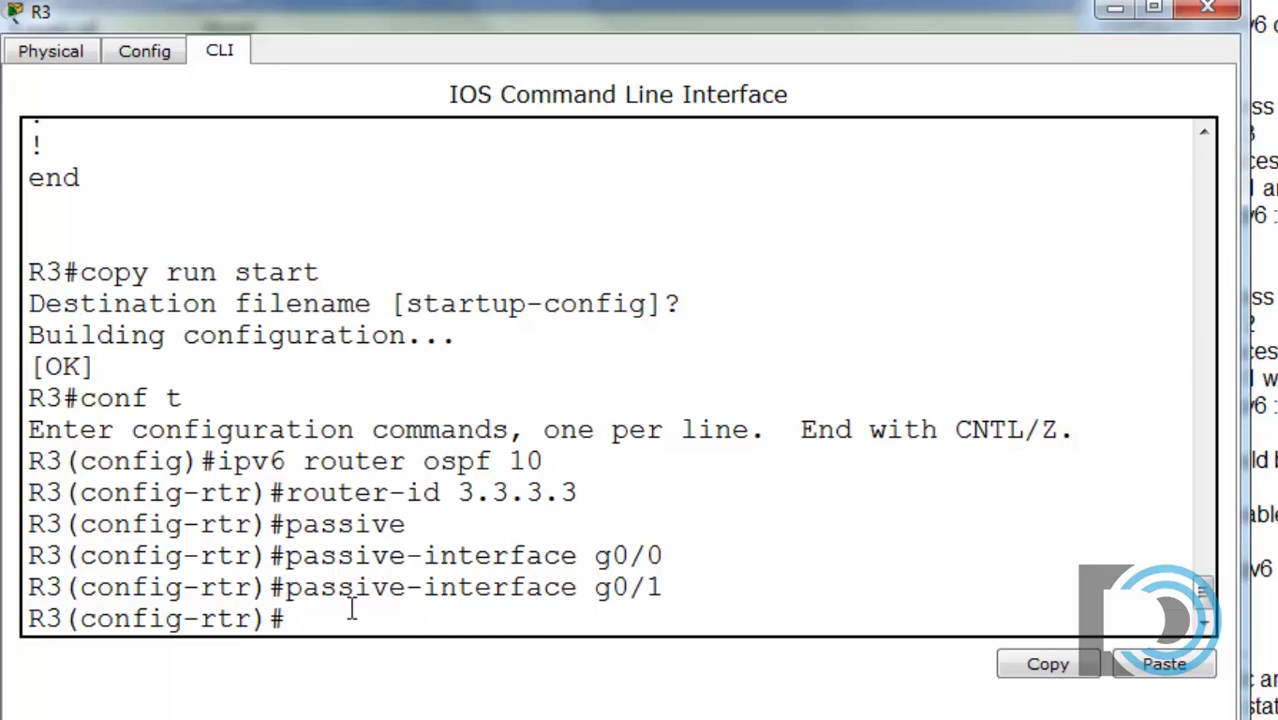
text(network)
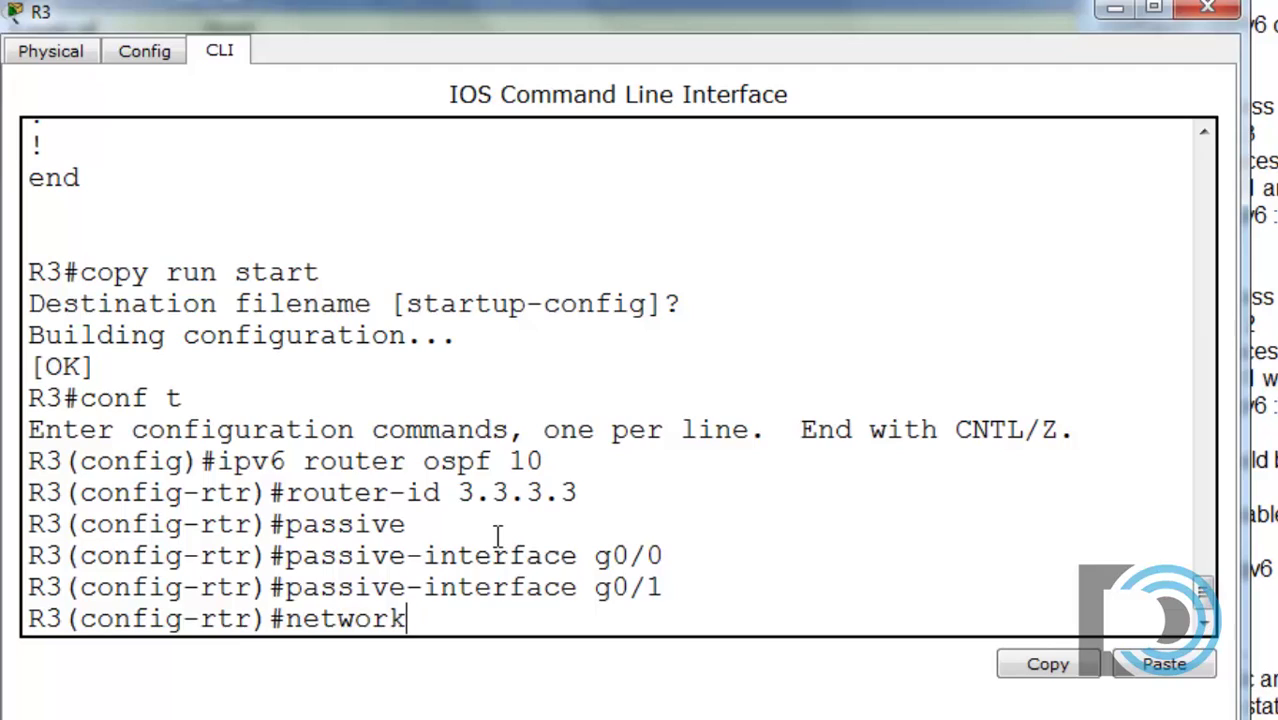
key(BackSpace)
key(BackSpace)
key(BackSpace)
key(BackSpace)
key(BackSpace)
key(BackSpace)
key(BackSpace)
End R3's OSPF router configuration and return to privileged EXEC mode
text(end)
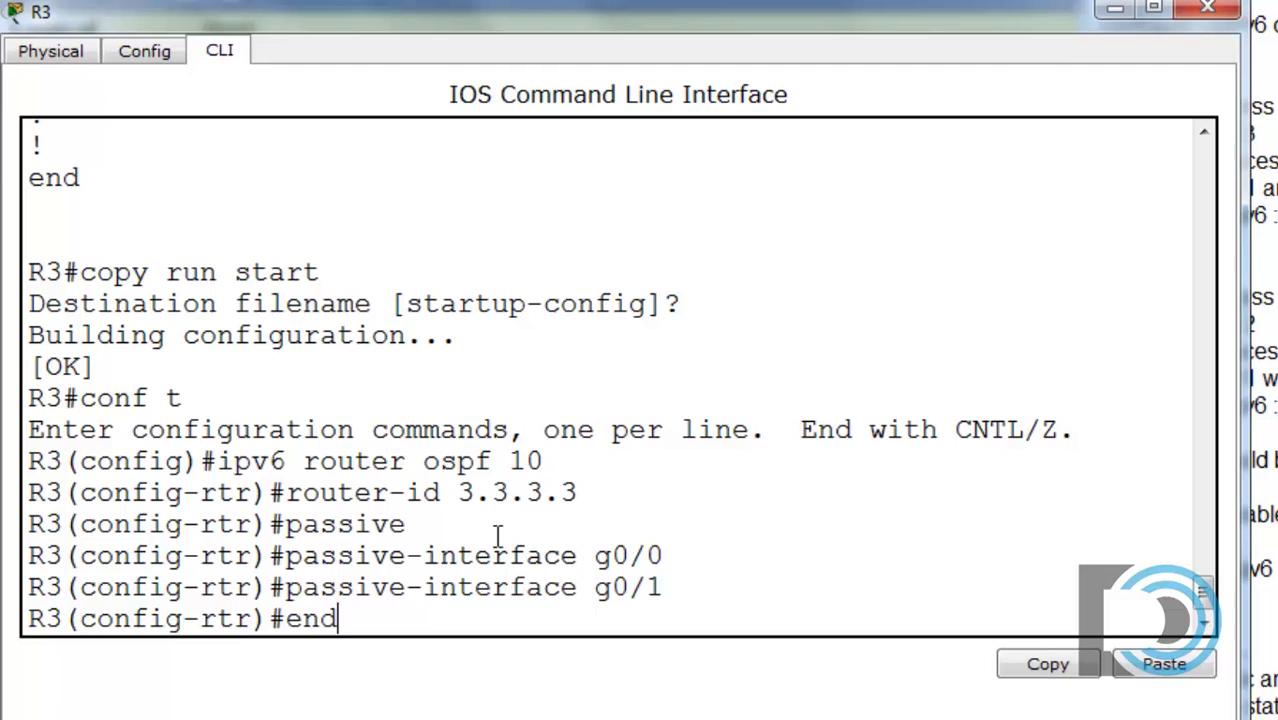
key(Return)
key(Return)
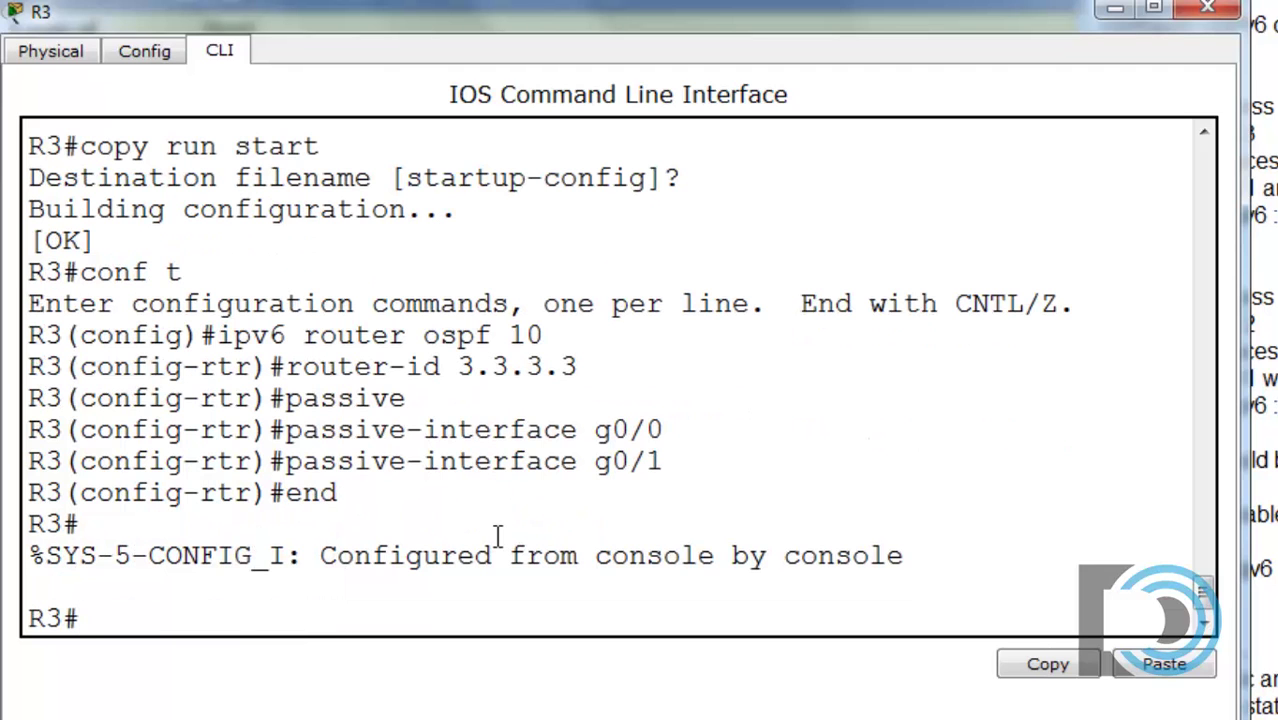
Check R3's links in the topology, re-enter global configuration mode and enable IPv6 OSPF 10 area 0 on interface g0/0
drag(757, 14, 889, 502)
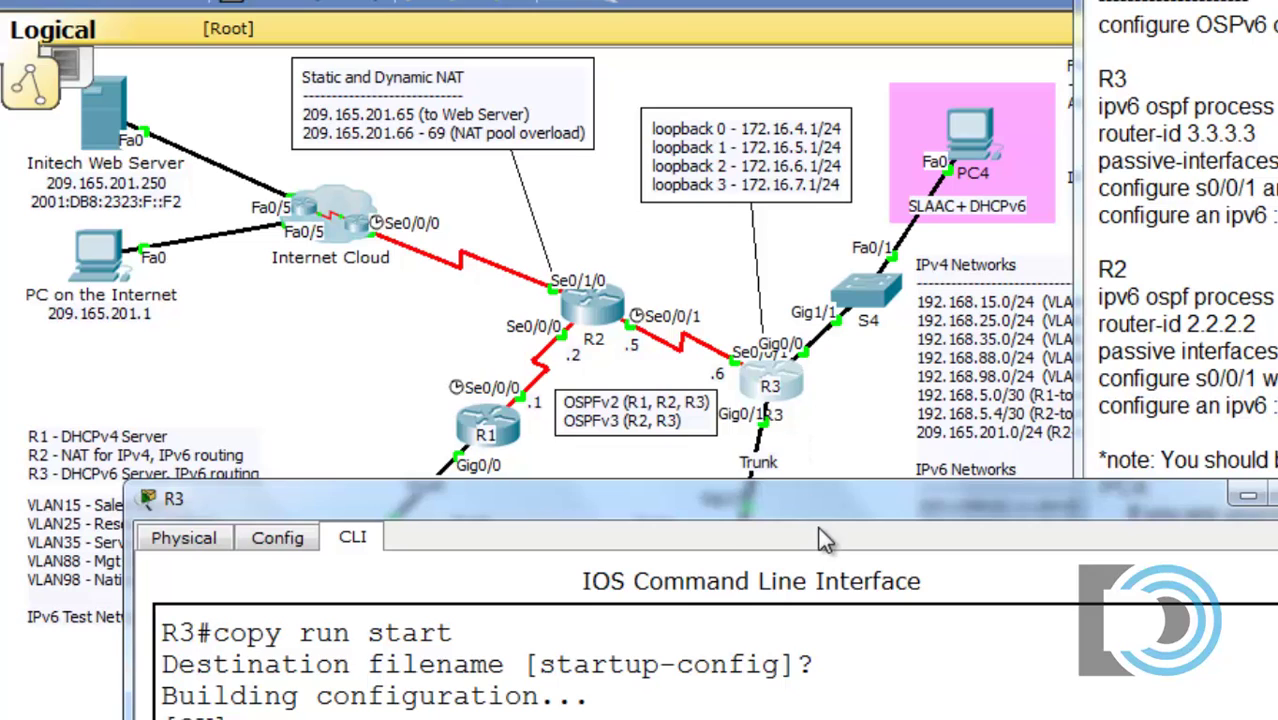
drag(818, 513, 677, 73)
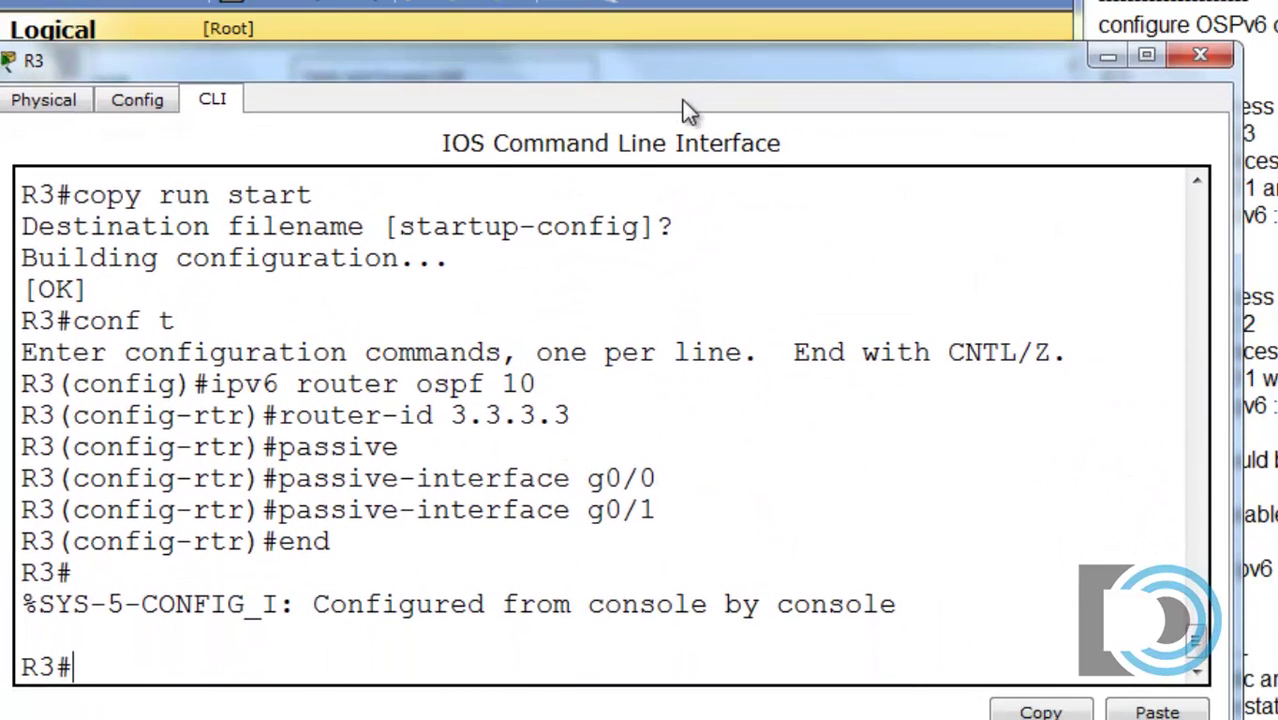
text(conf t)
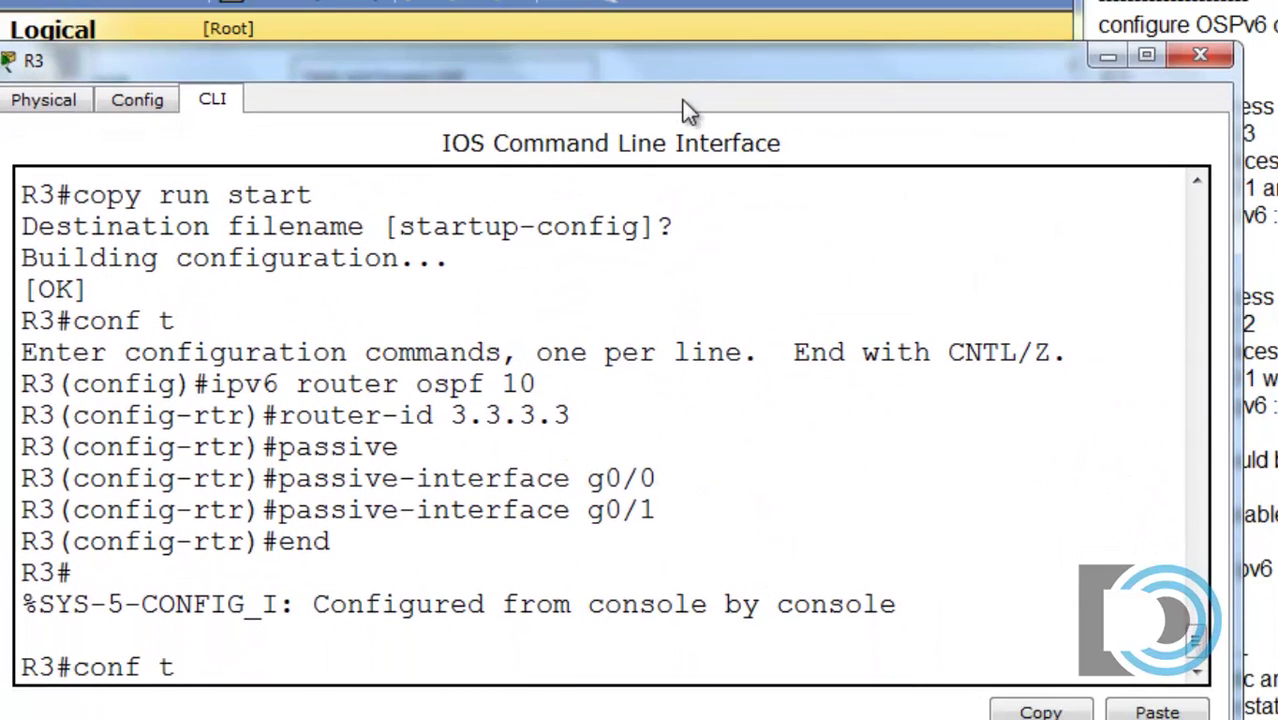
key(Return)
text(int)
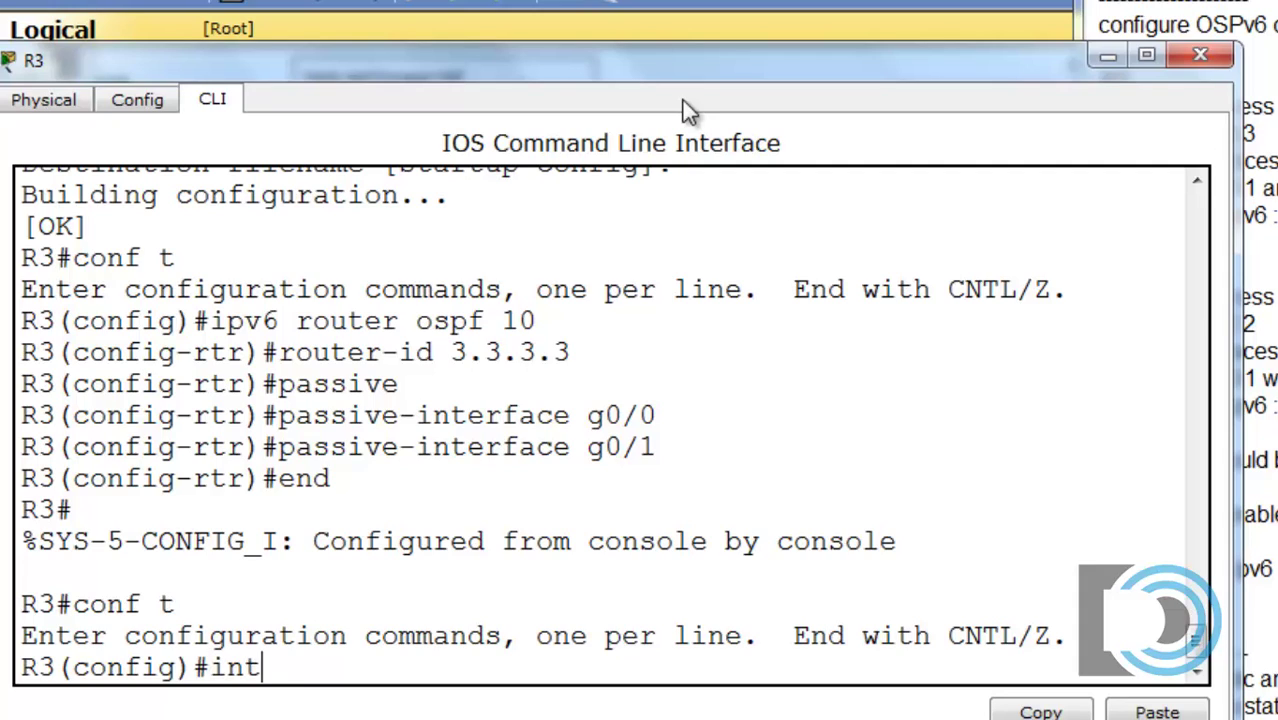
text( g0/0)
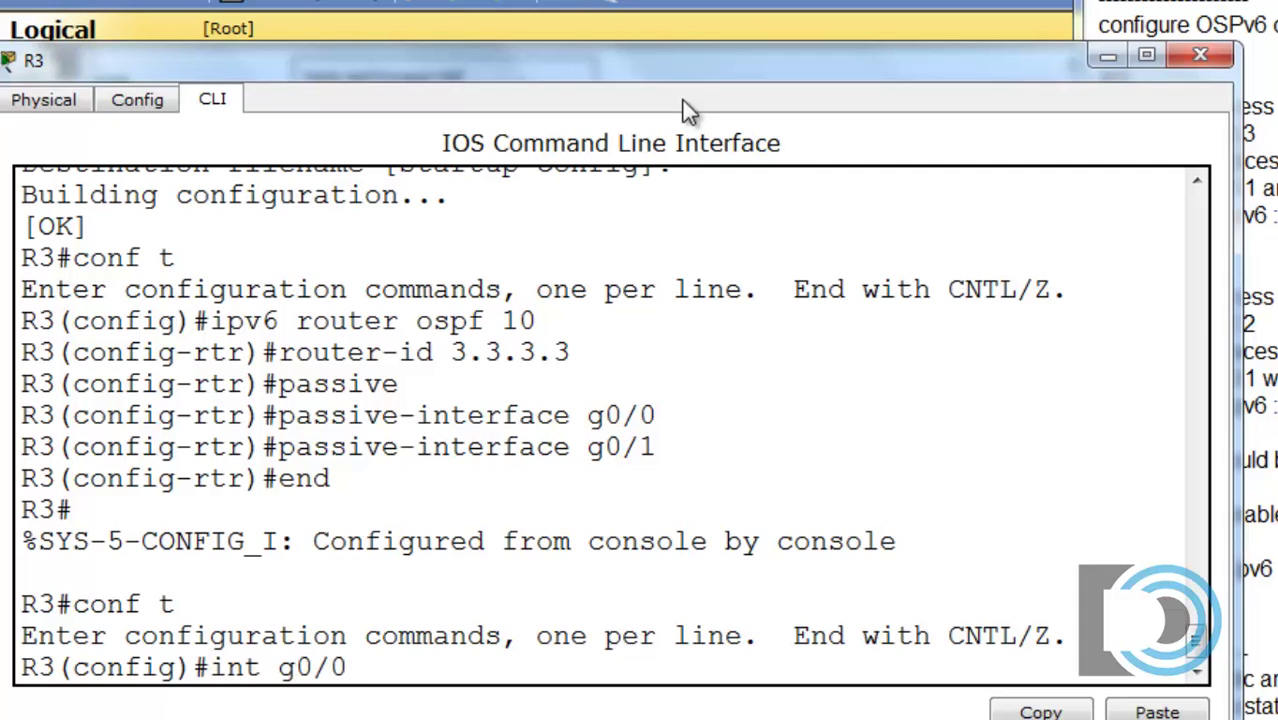
key(Return)
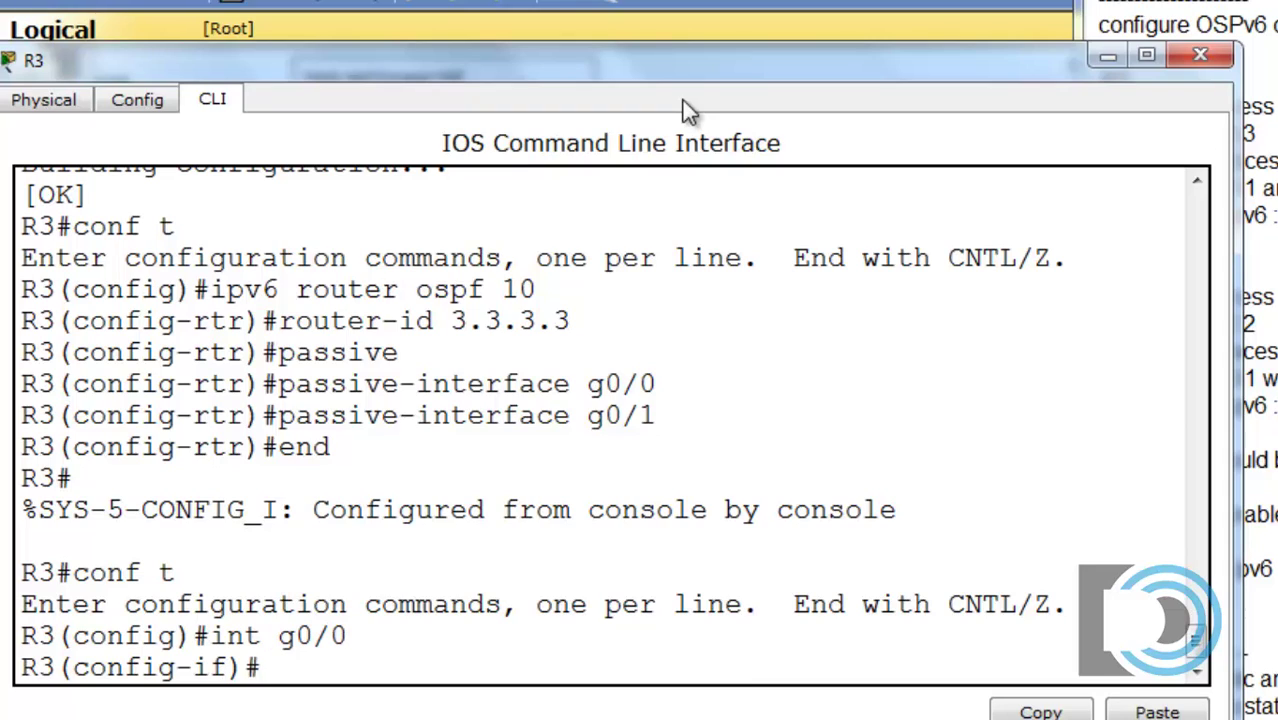
text(ipv6 )
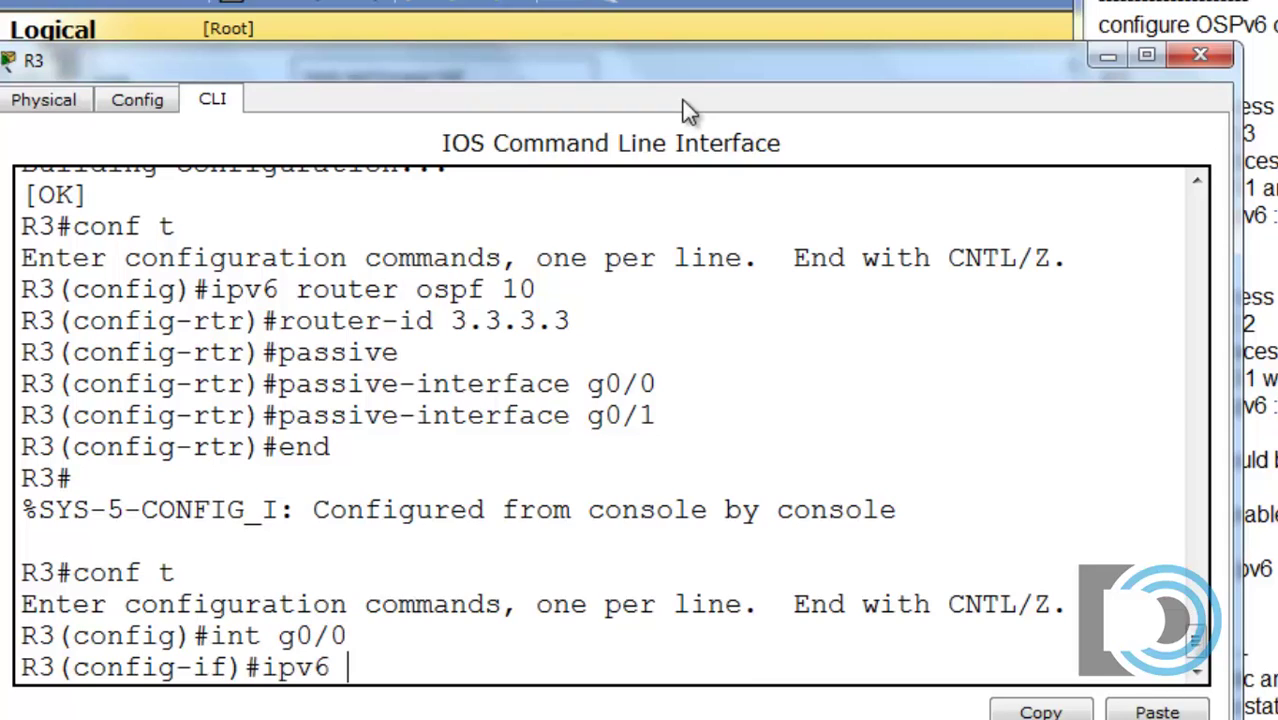
text(ospf)
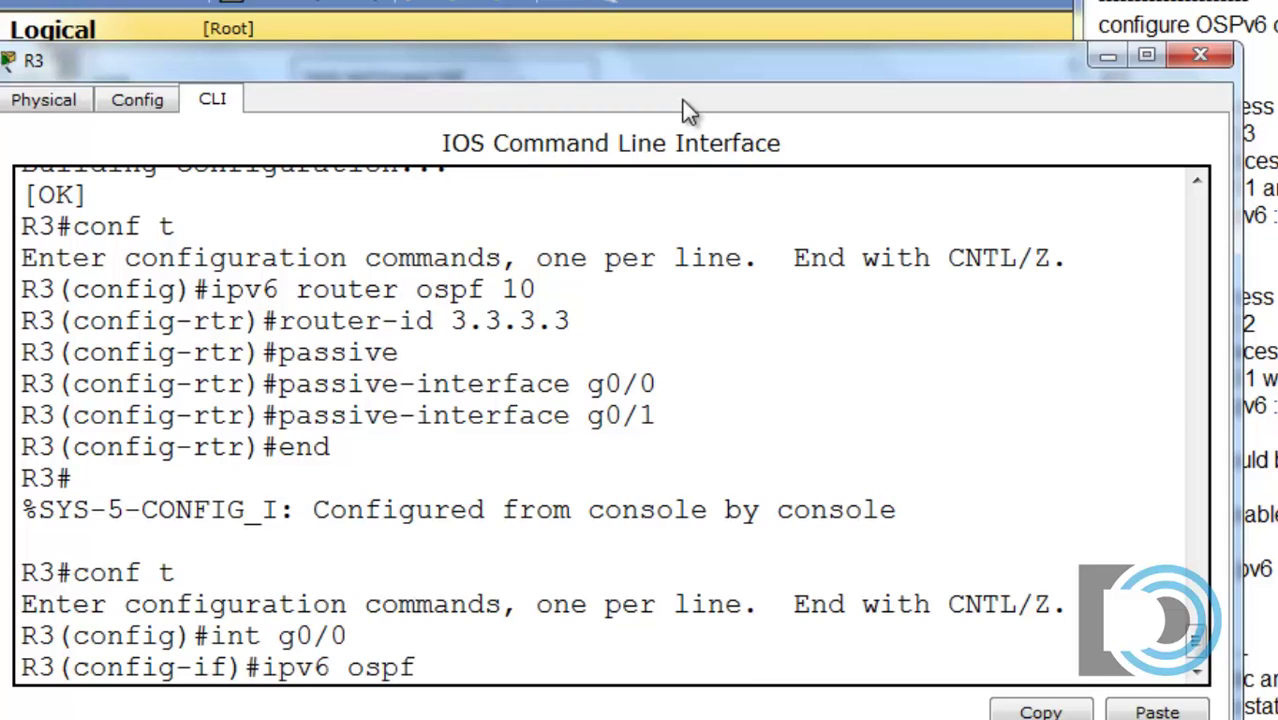
text( 10 area)
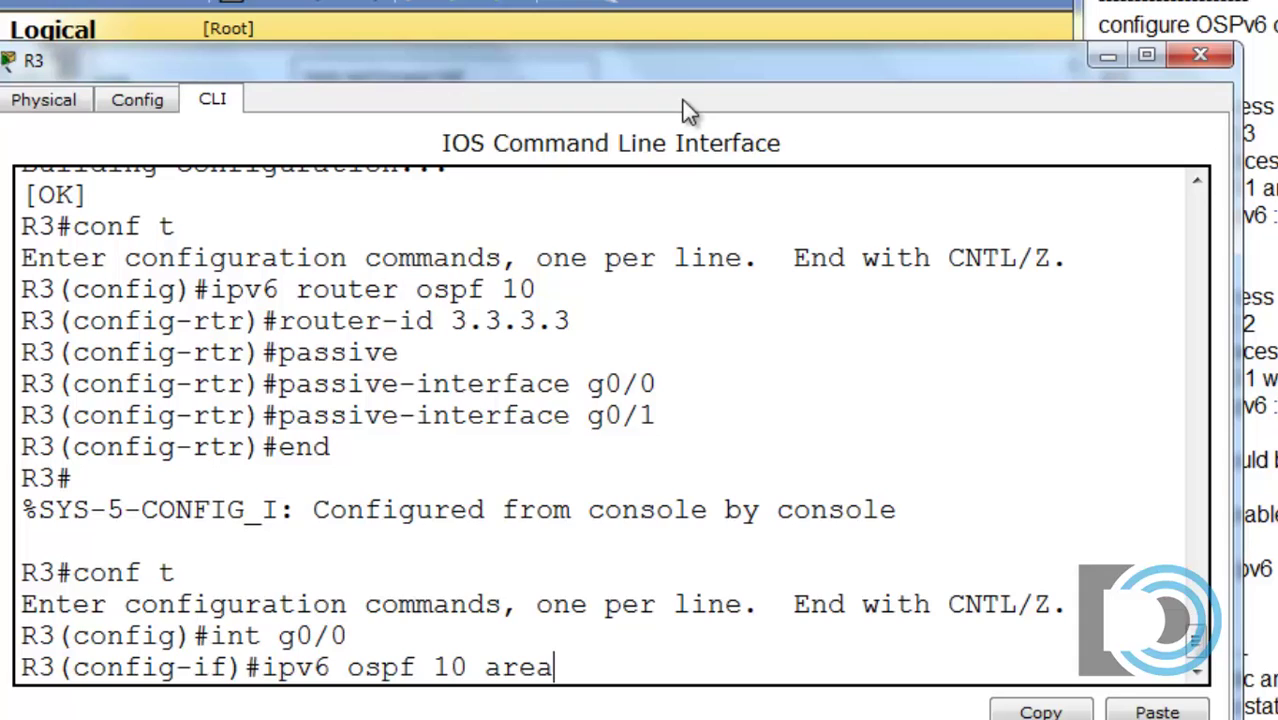
text(0)
key(Return)
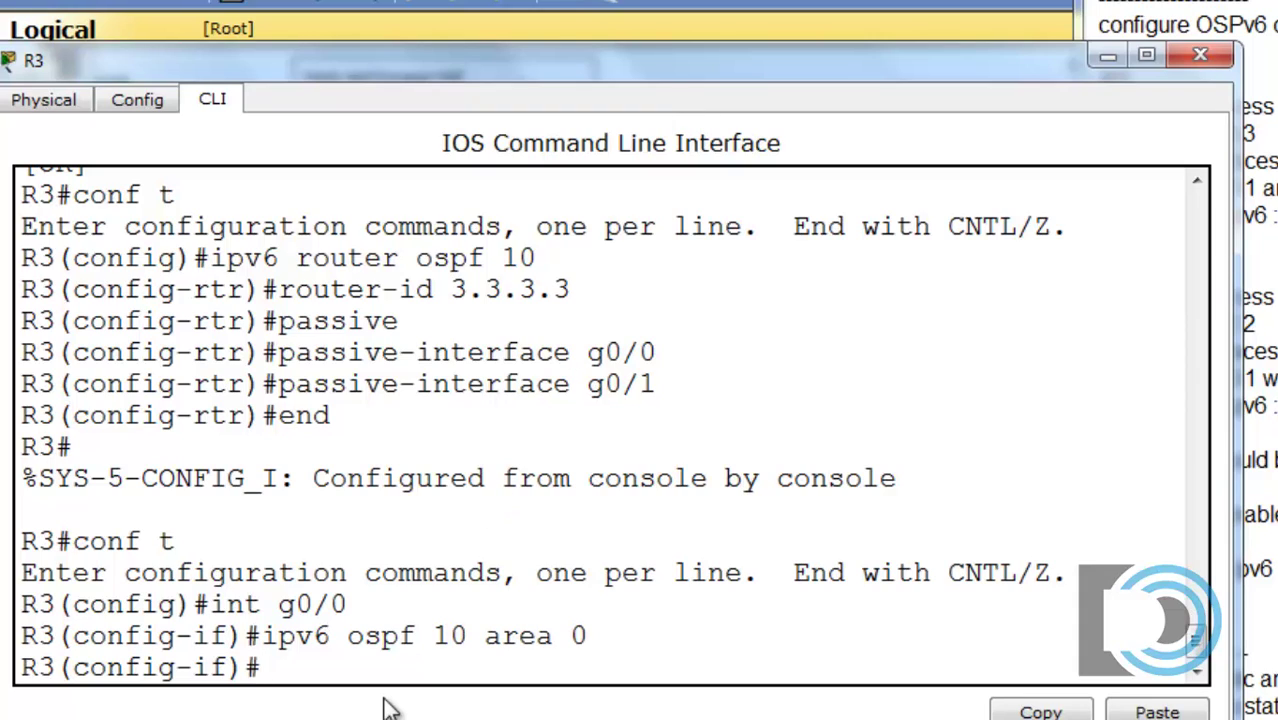
Check R3's link to R2 in the topology and try to enable IPv6 OSPF 10 area 0 on interface s0/0/1
drag(521, 50, 522, 56)
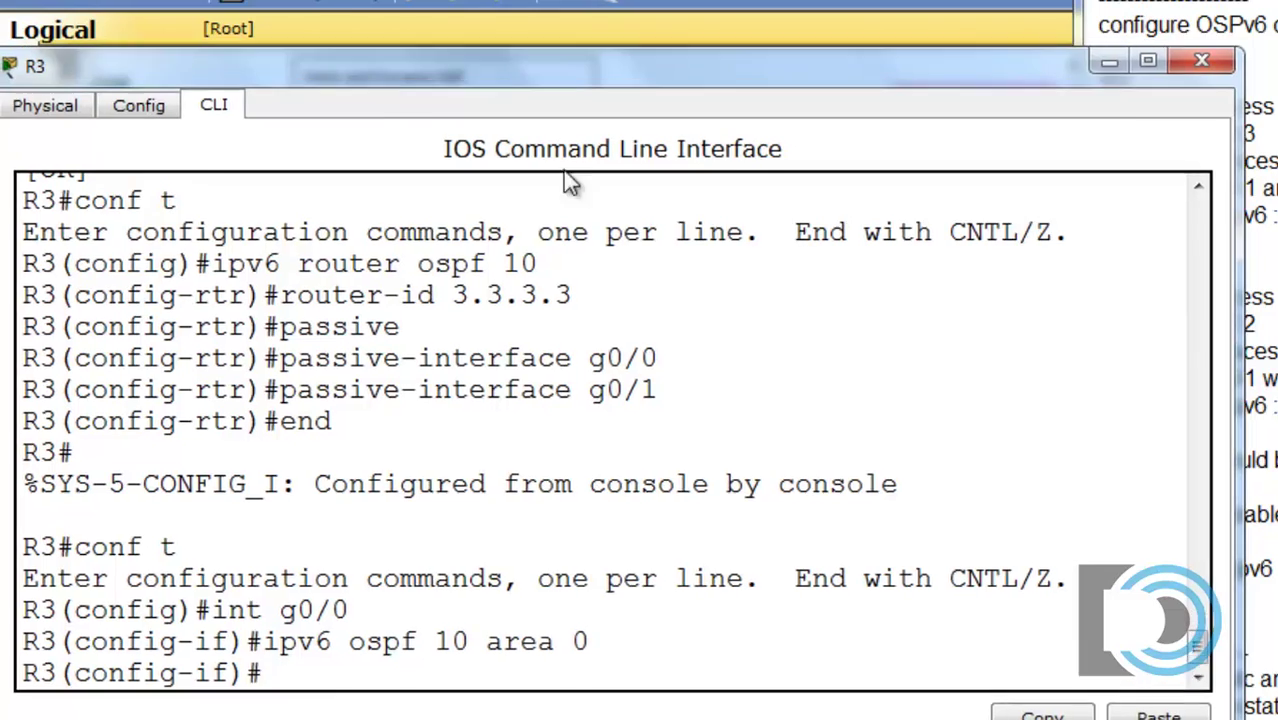
drag(570, 183, 546, 581)
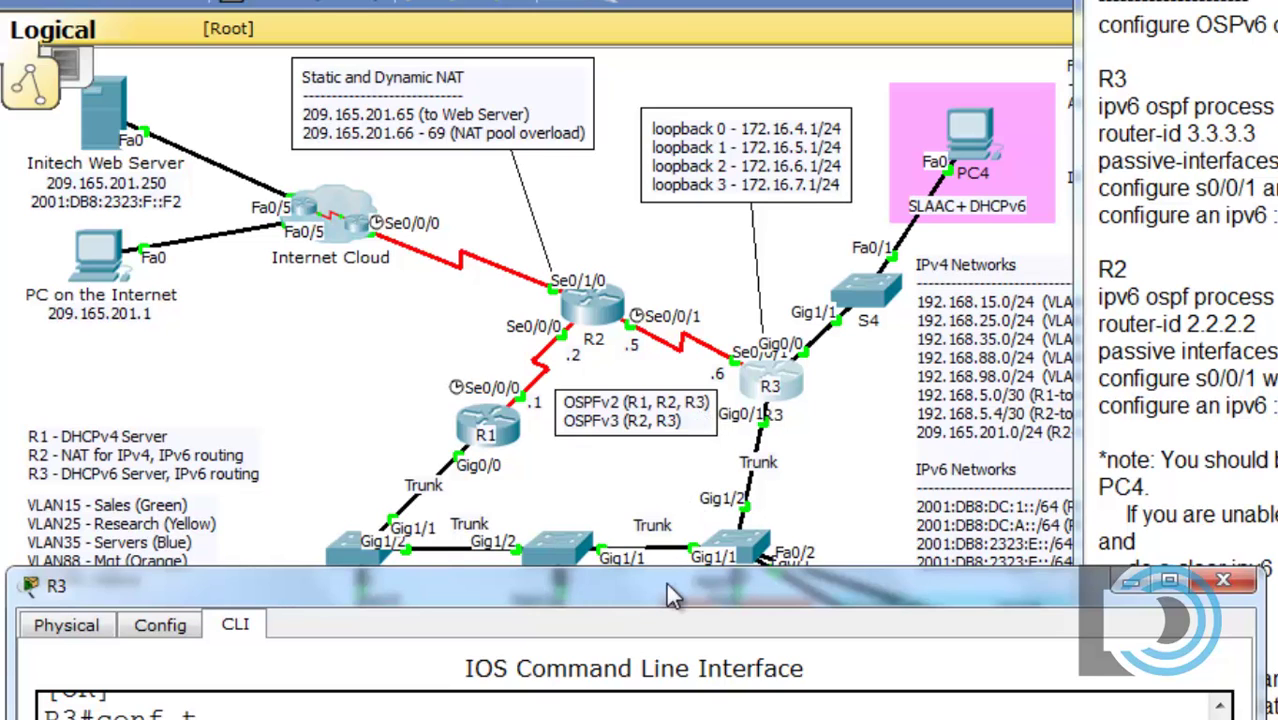
drag(697, 582, 697, 26)
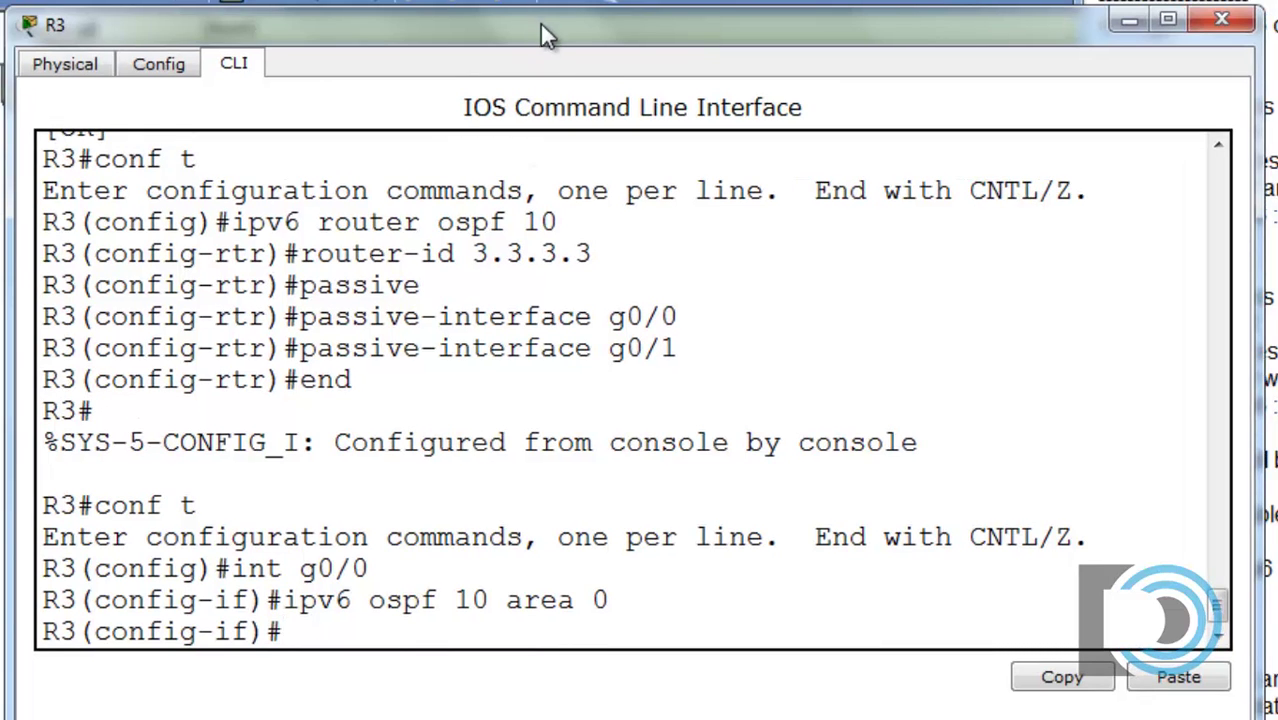
mouse_move(542, 28)
mouse_down()
mouse_move(540, 612)
mouse_move(556, 378)
mouse_move(542, 17)
mouse_move(522, 43)
mouse_up()
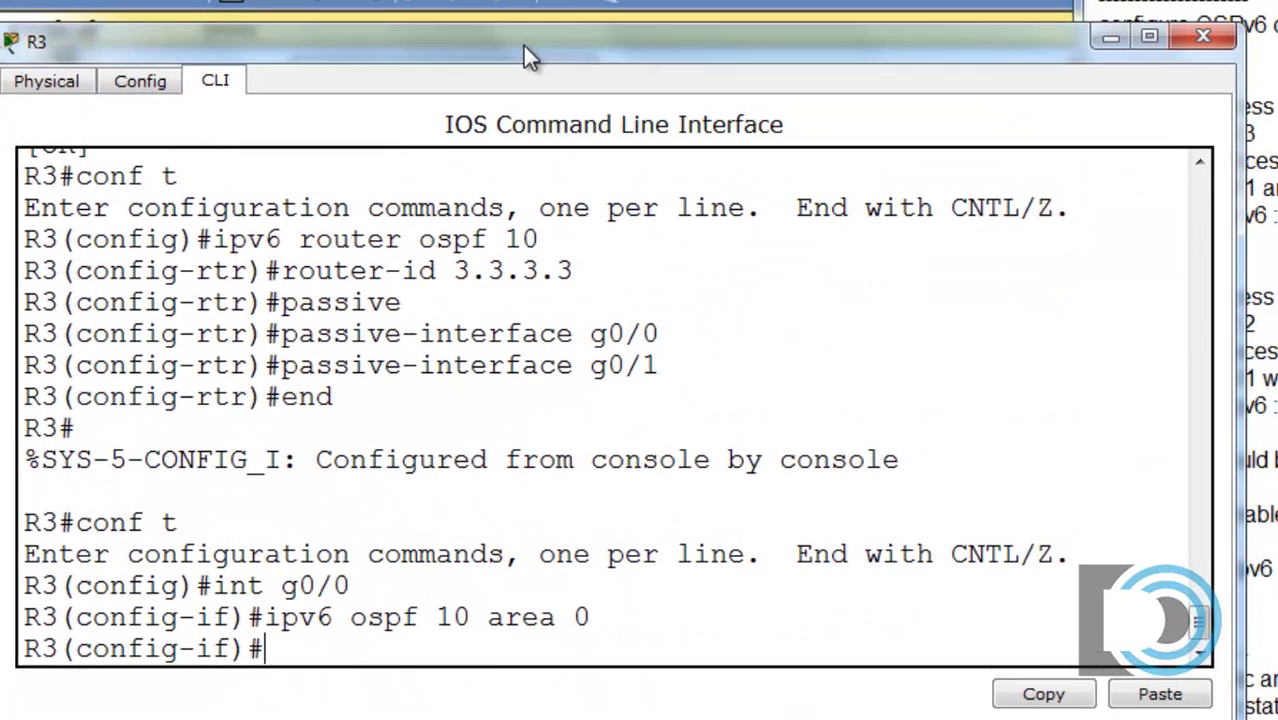
text(int s)
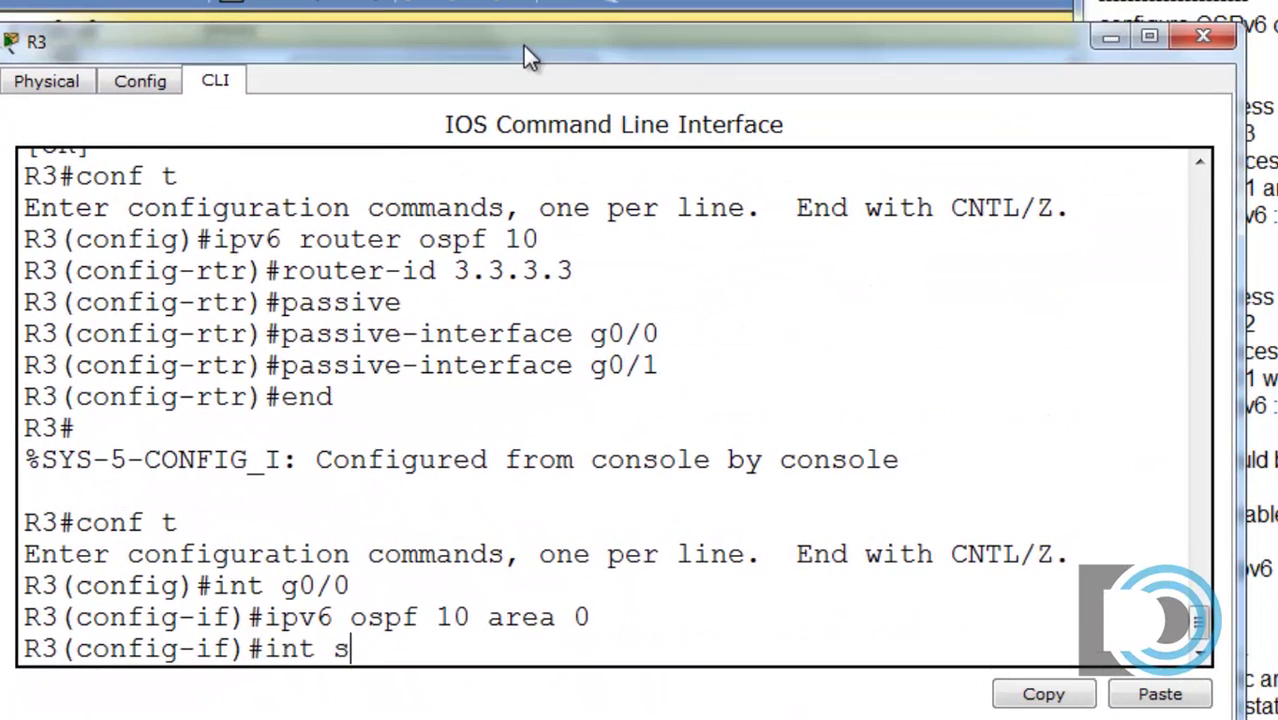
text(0/0/1)
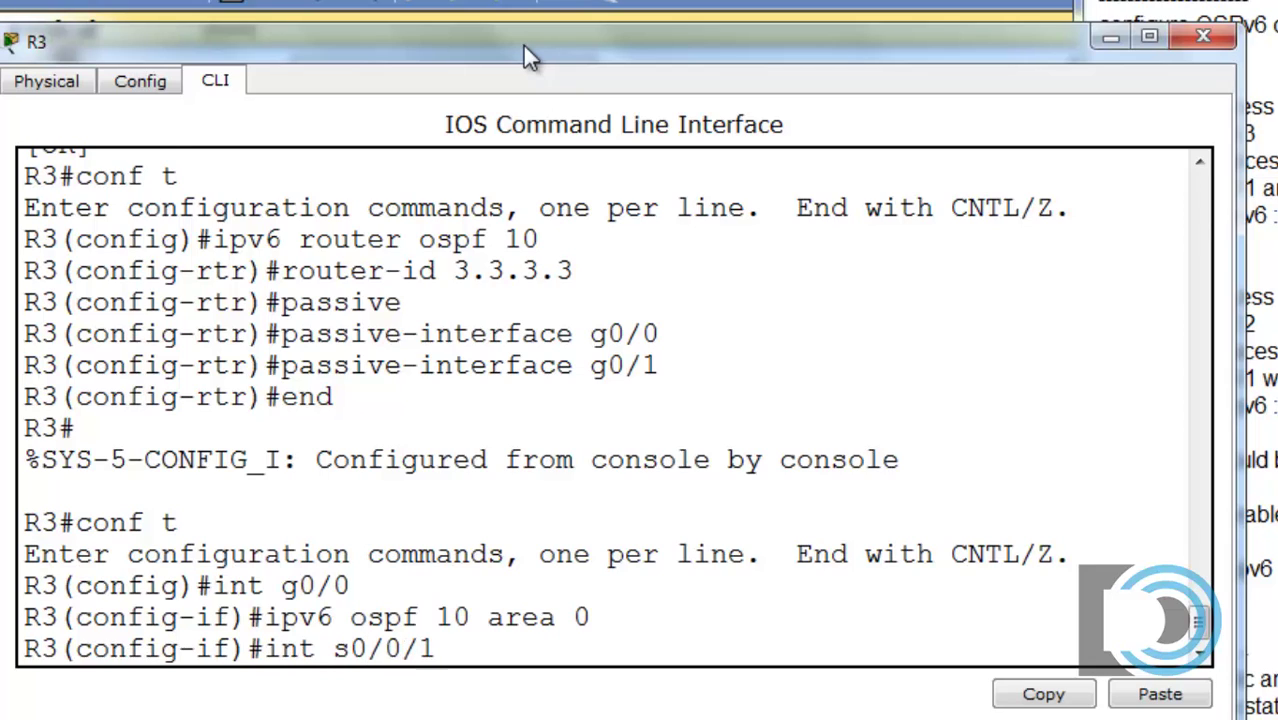
key(Return)
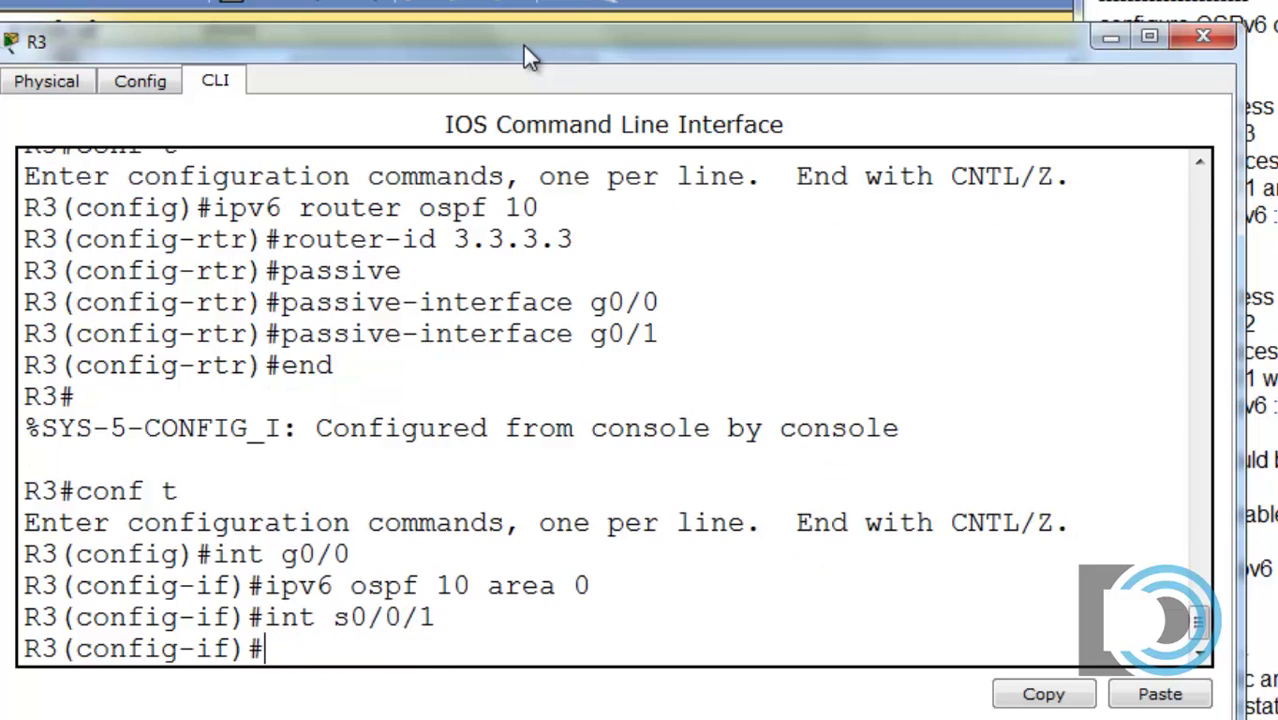
key(Up)
key(Up)
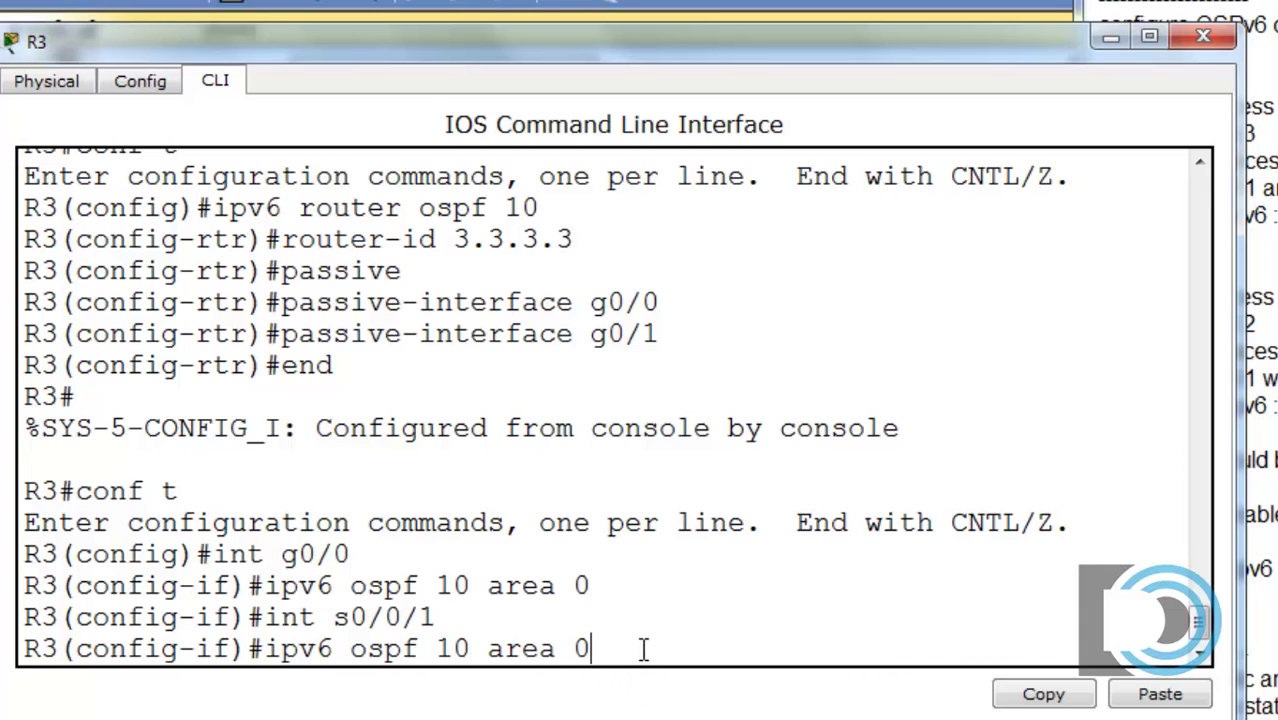
key(Return)
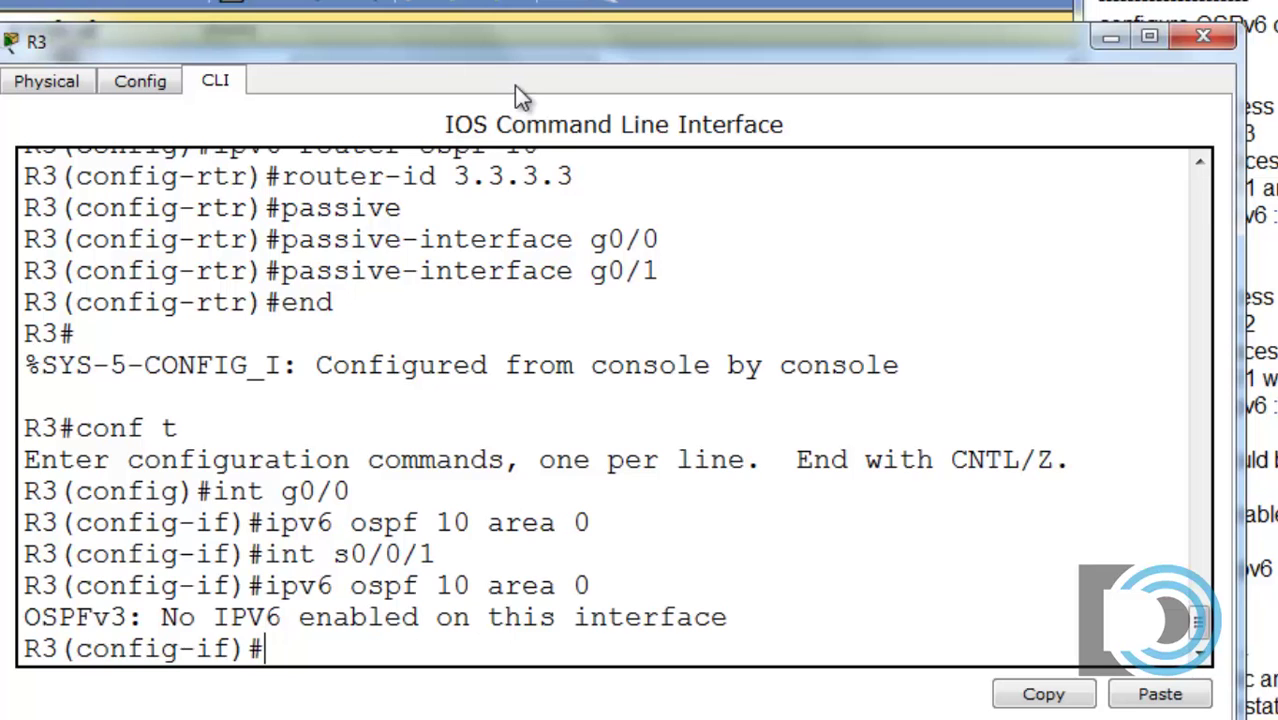
Exit configuration mode on R3 and display the running configuration, reviewing the loopback and GigabitEthernet0/0 sections
drag(521, 40, 528, 622)
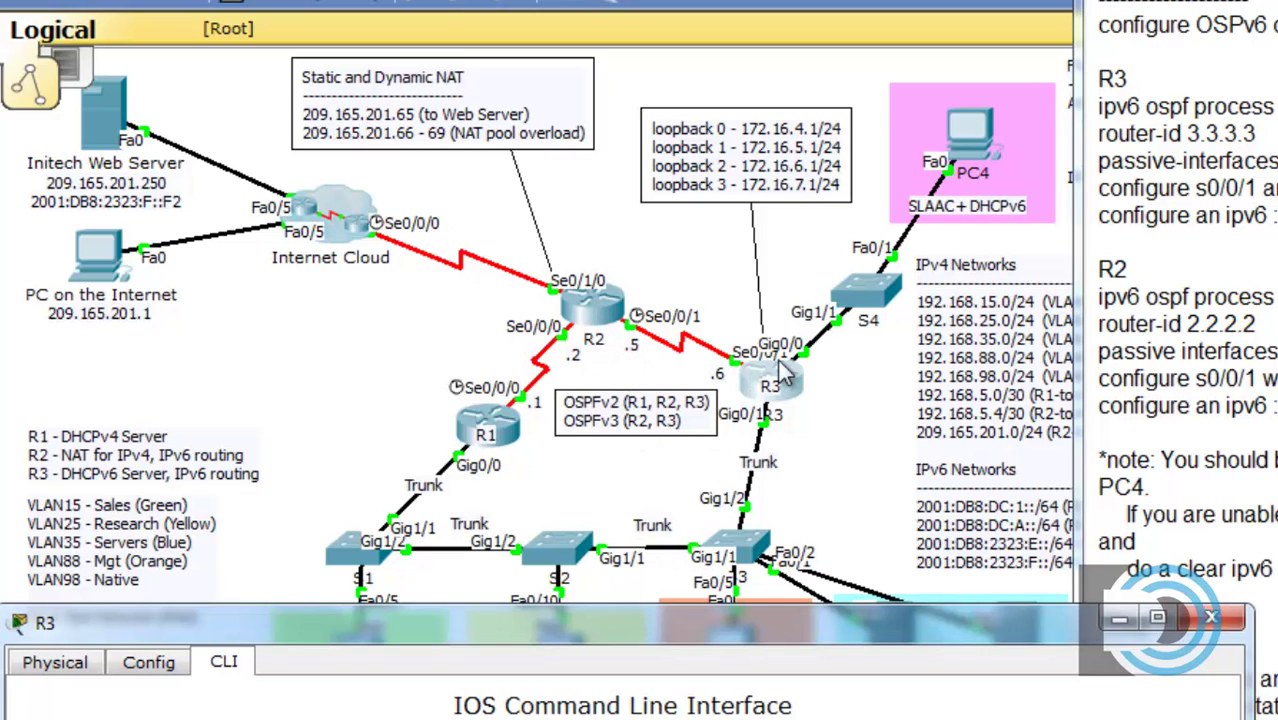
drag(629, 640, 629, 352)
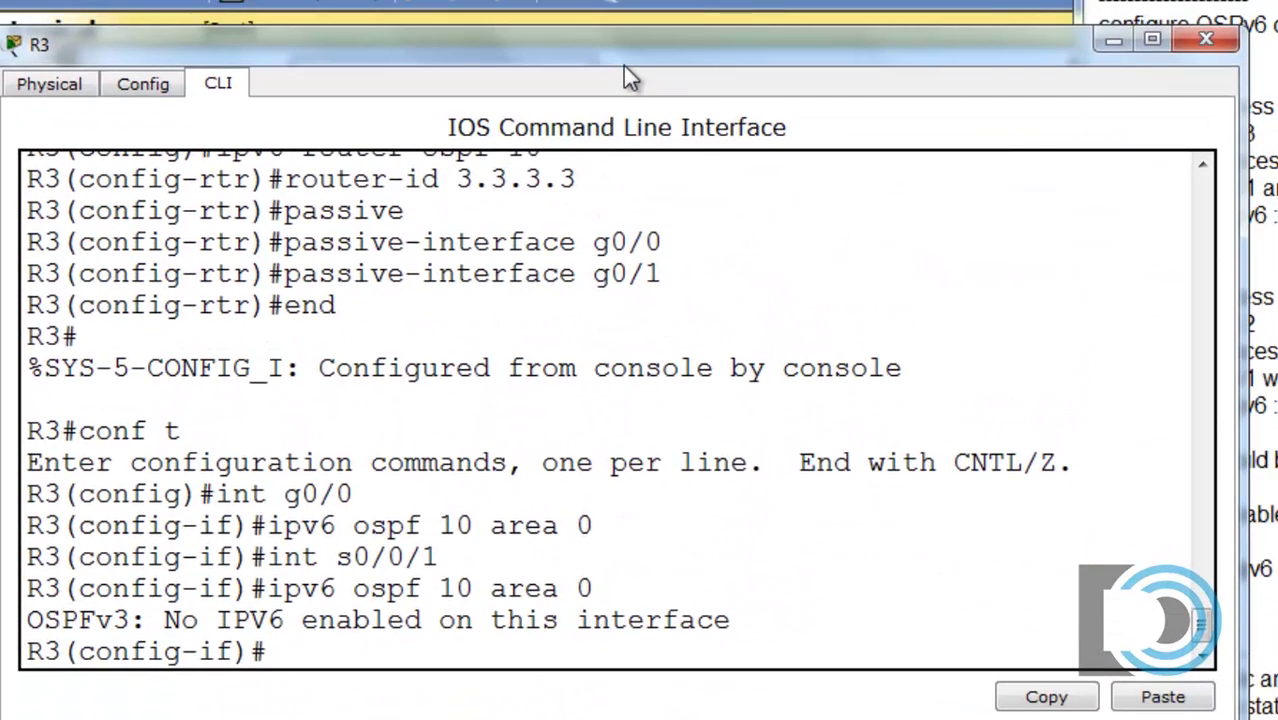
key(ctrl+z)
key(Return)
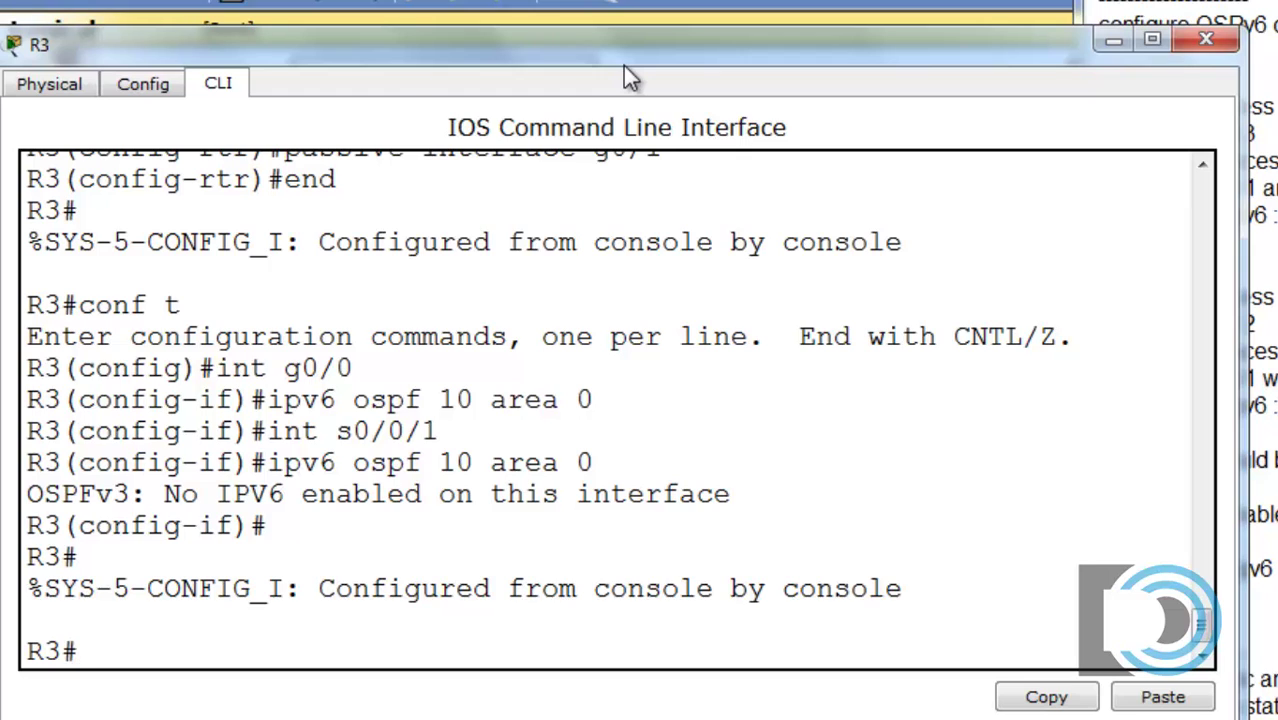
text(show run)
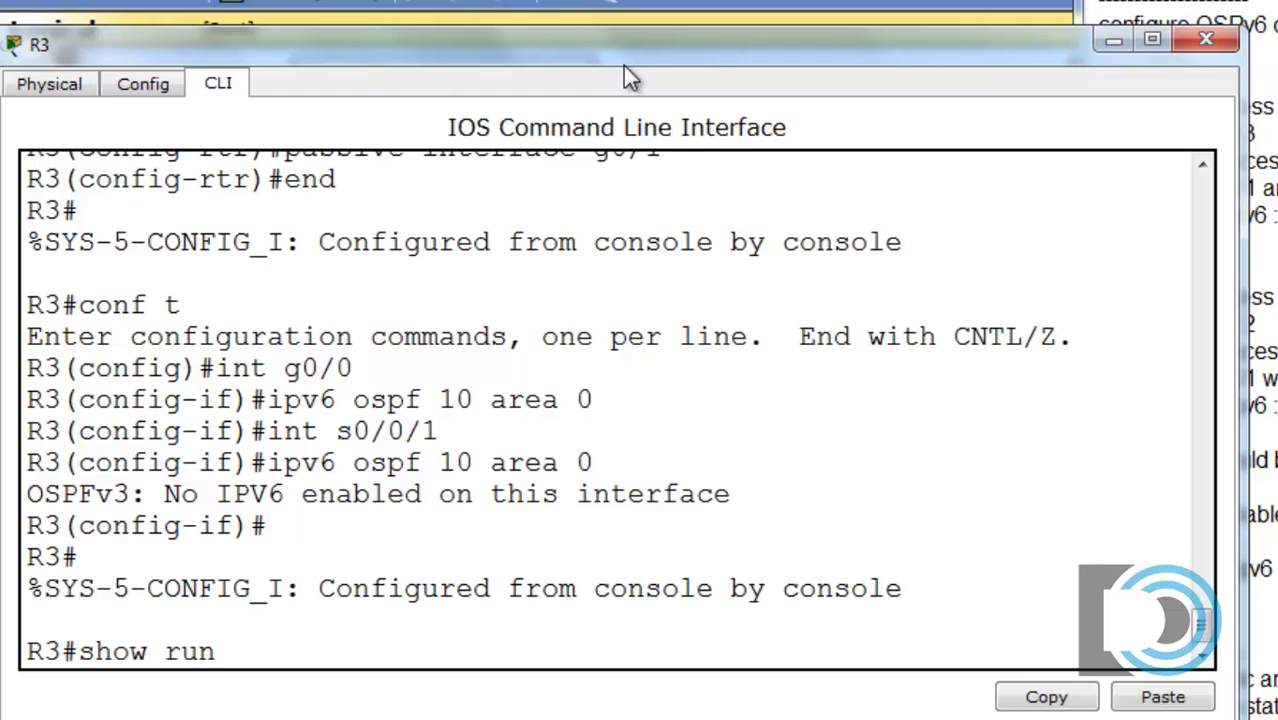
key(Return)
key(space)
key(space)
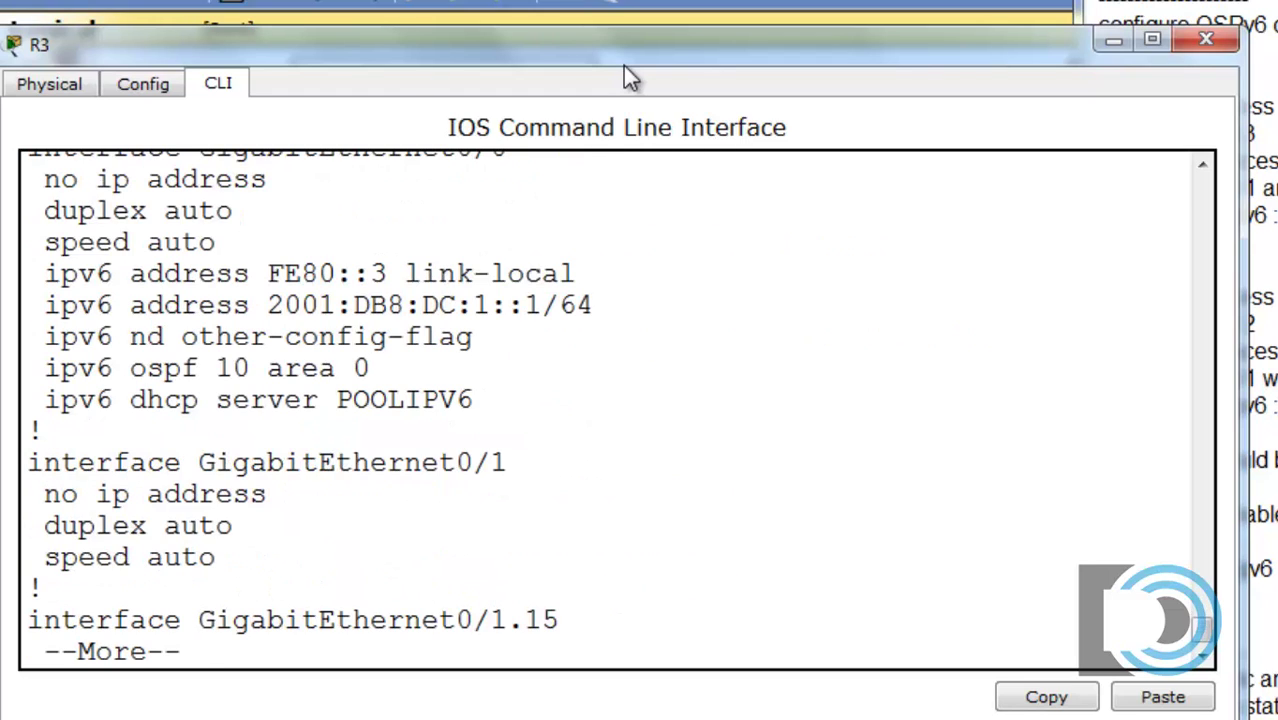
click(1203, 167)
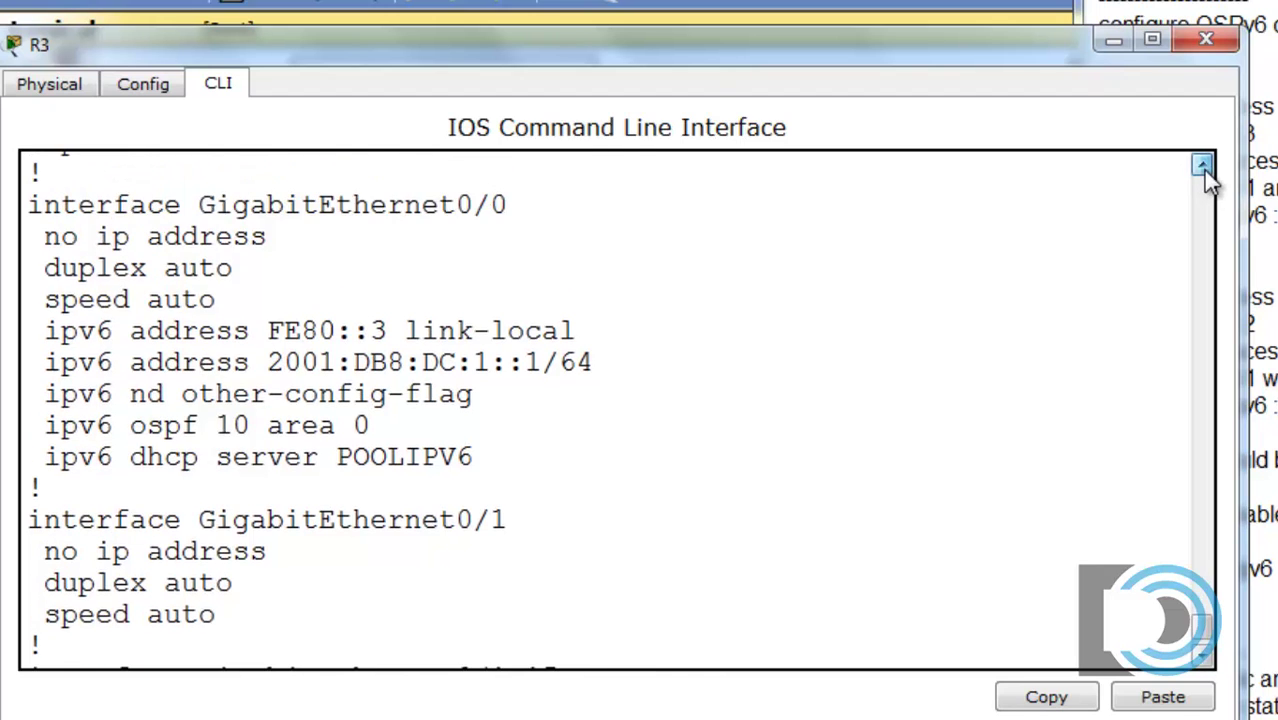
drag(1203, 170, 1203, 170)
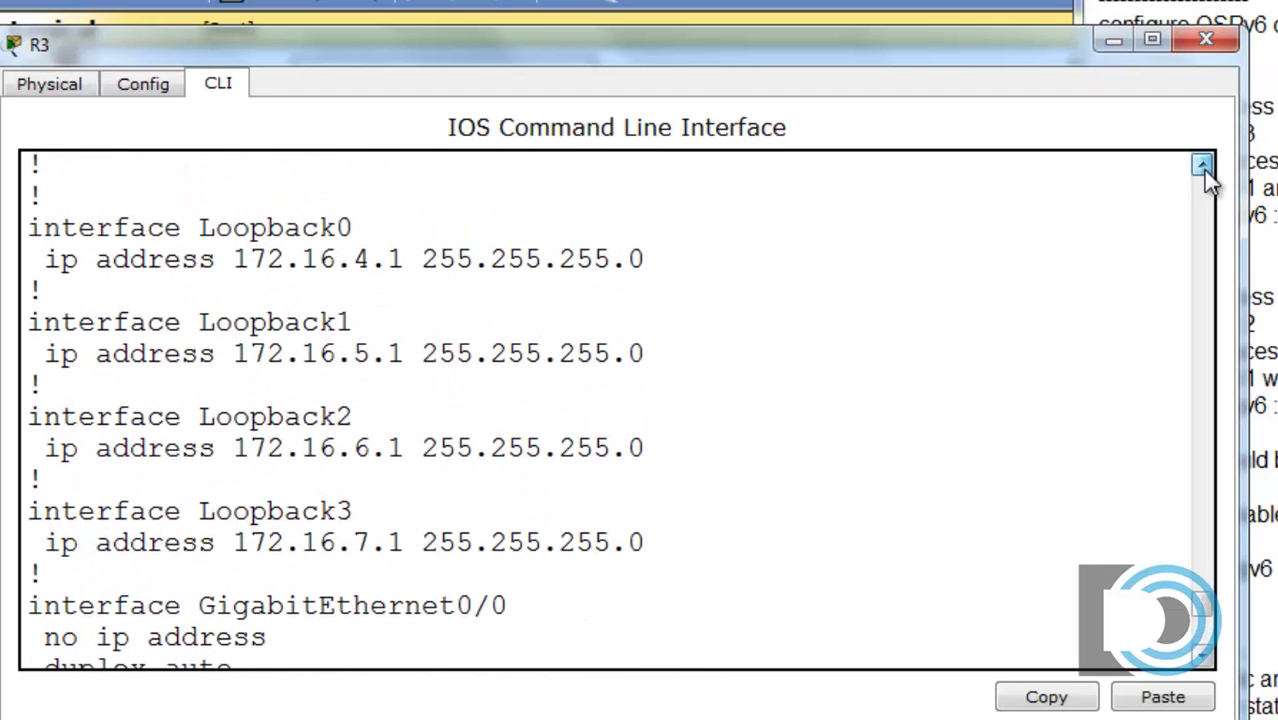
drag(1204, 656, 1204, 656)
Continue through R3's running configuration and examine the addressing of interface Serial0/0/1
key(space)
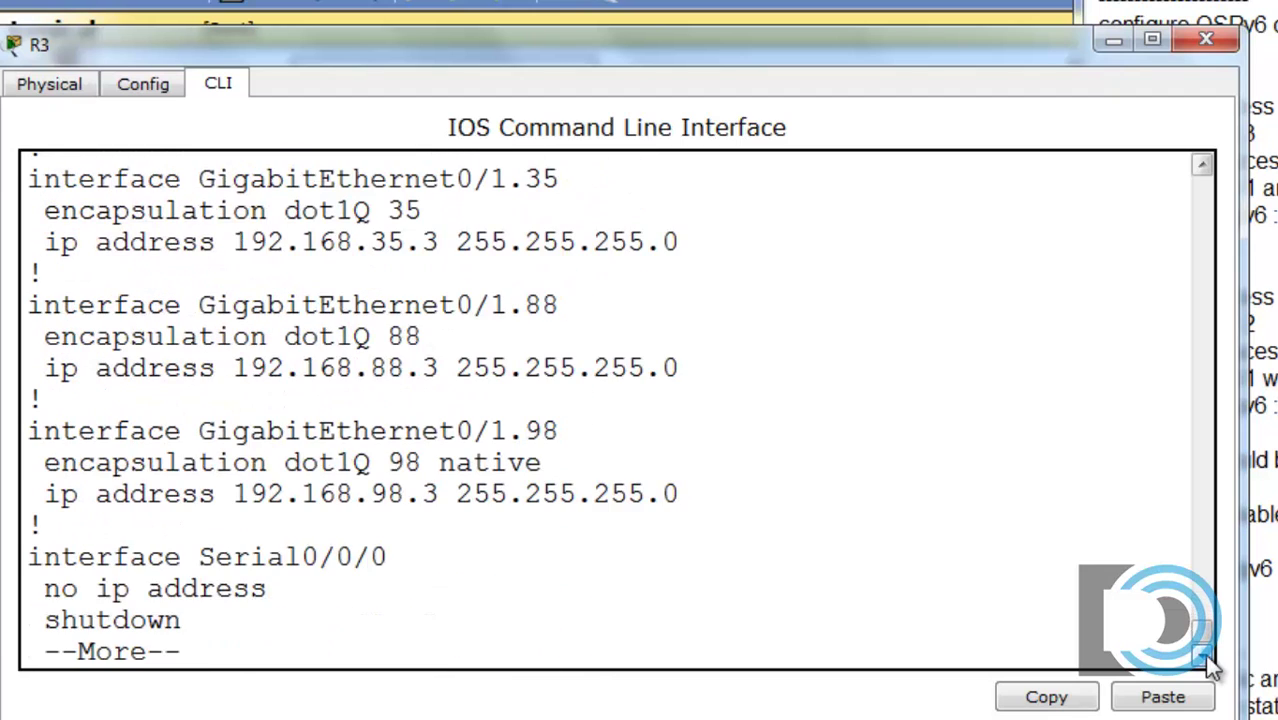
key(space)
click(1203, 167)
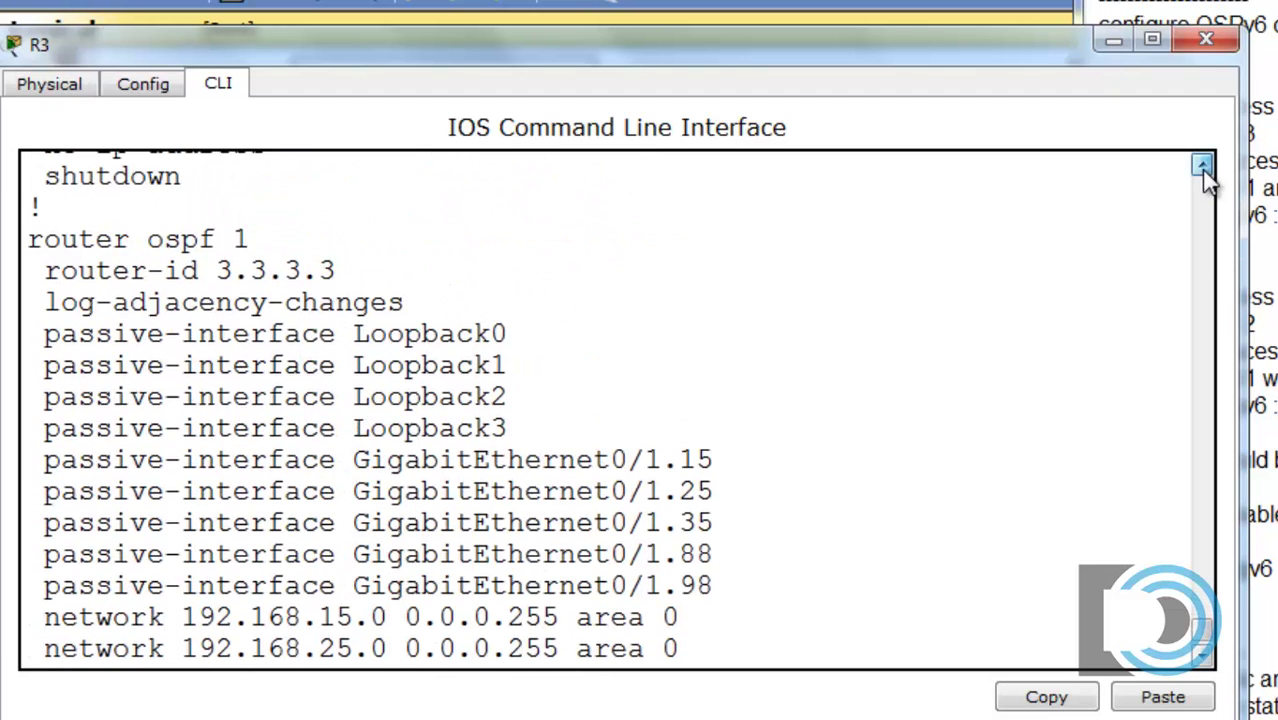
drag(1203, 170, 1203, 170)
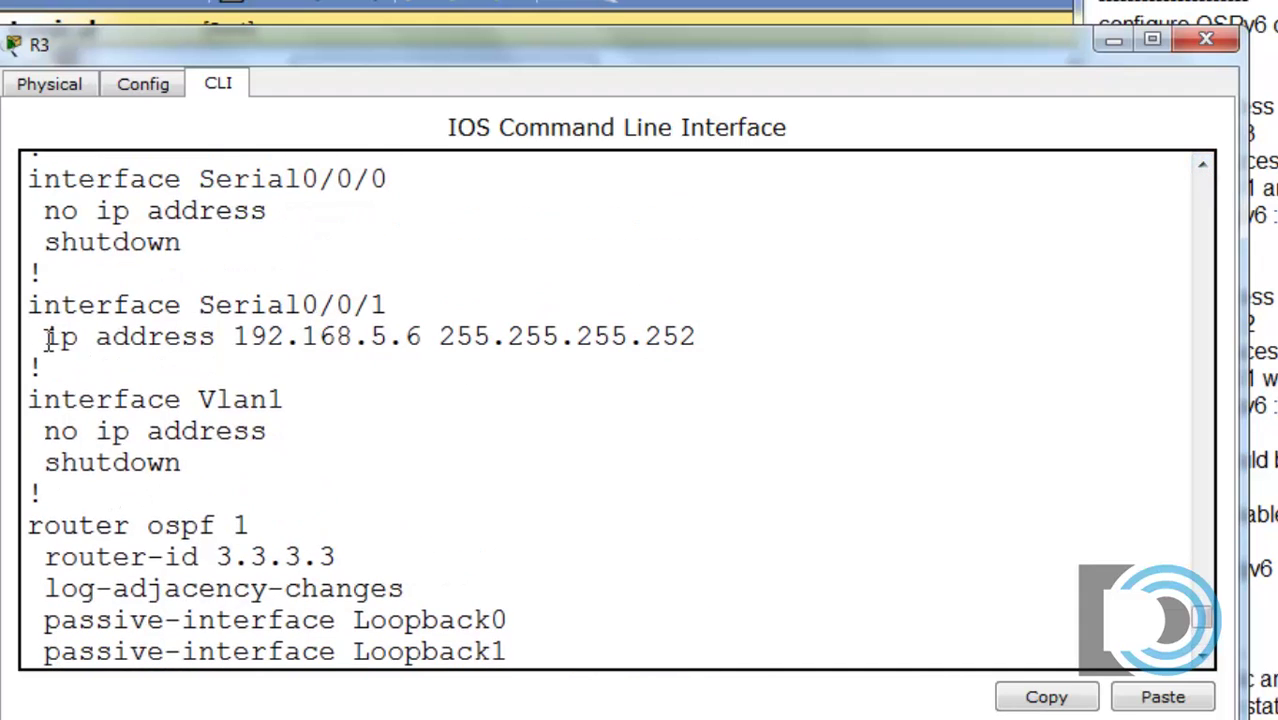
drag(45, 337, 719, 328)
click(690, 359)
drag(630, 48, 627, 41)
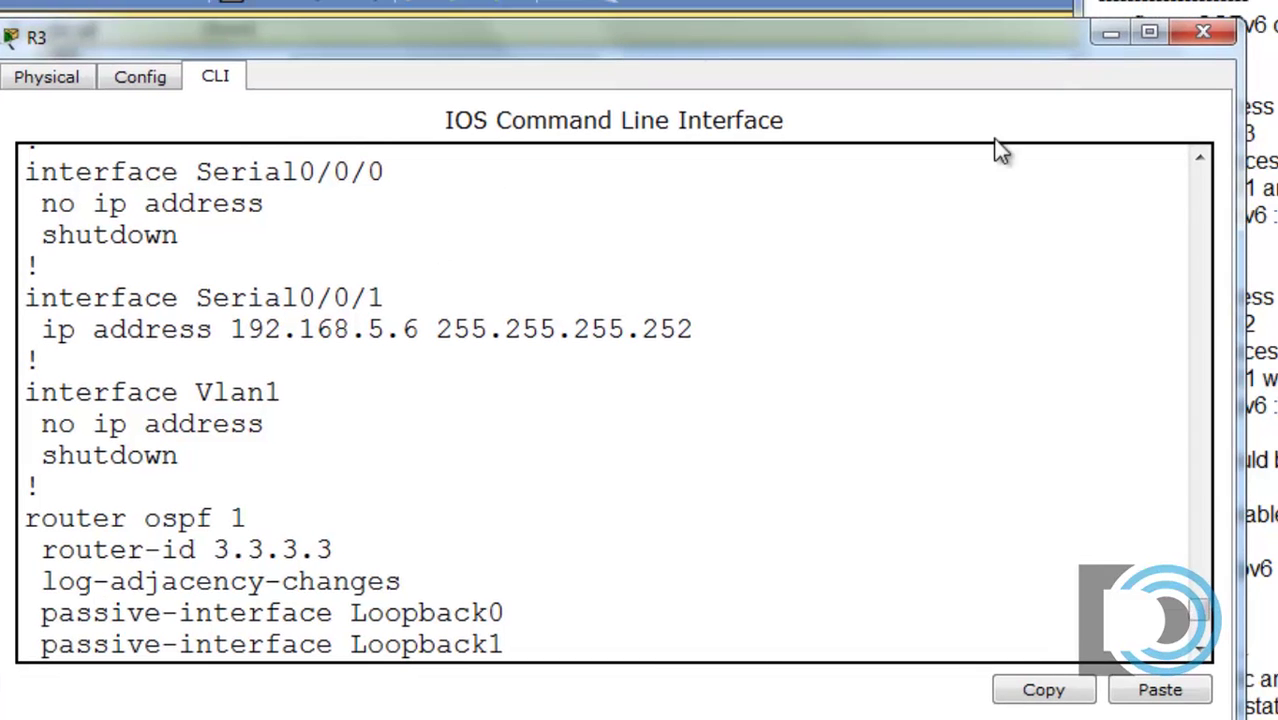
Look up the IPv6 addresses for R3's s0/0/1 in the topology's addressing notes and return to R3's command line
click(1110, 36)
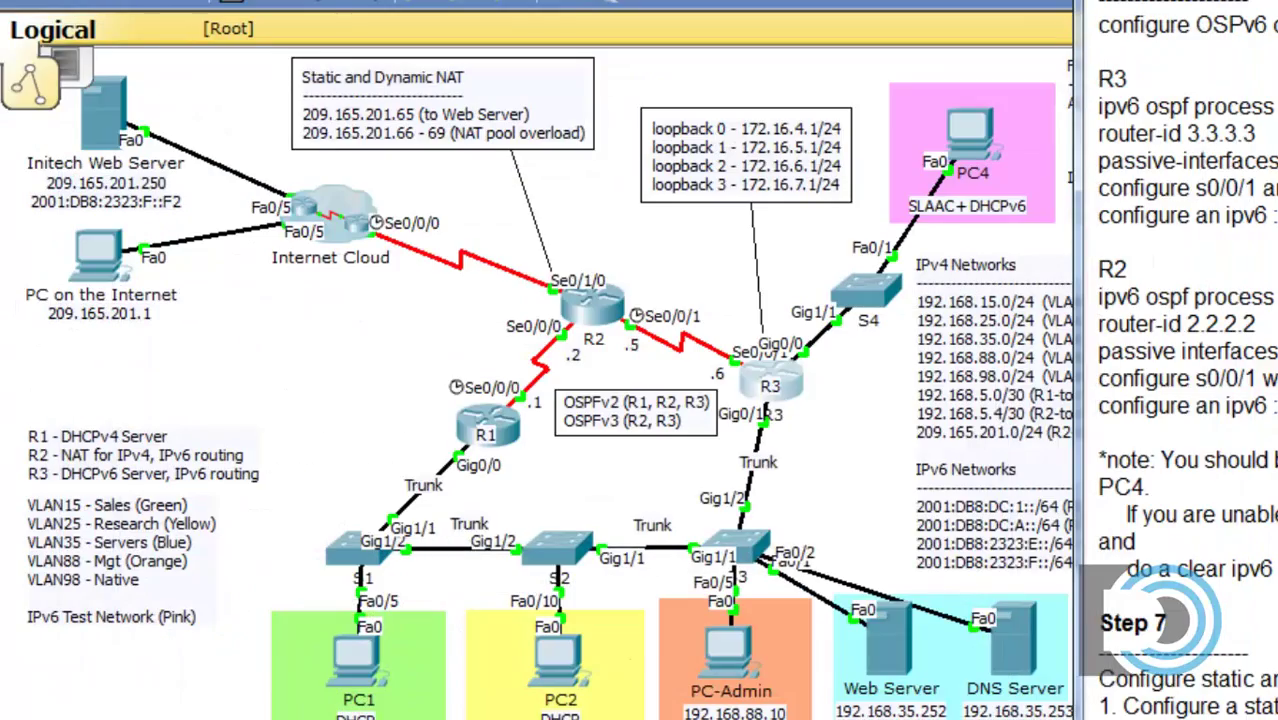
click(856, 504)
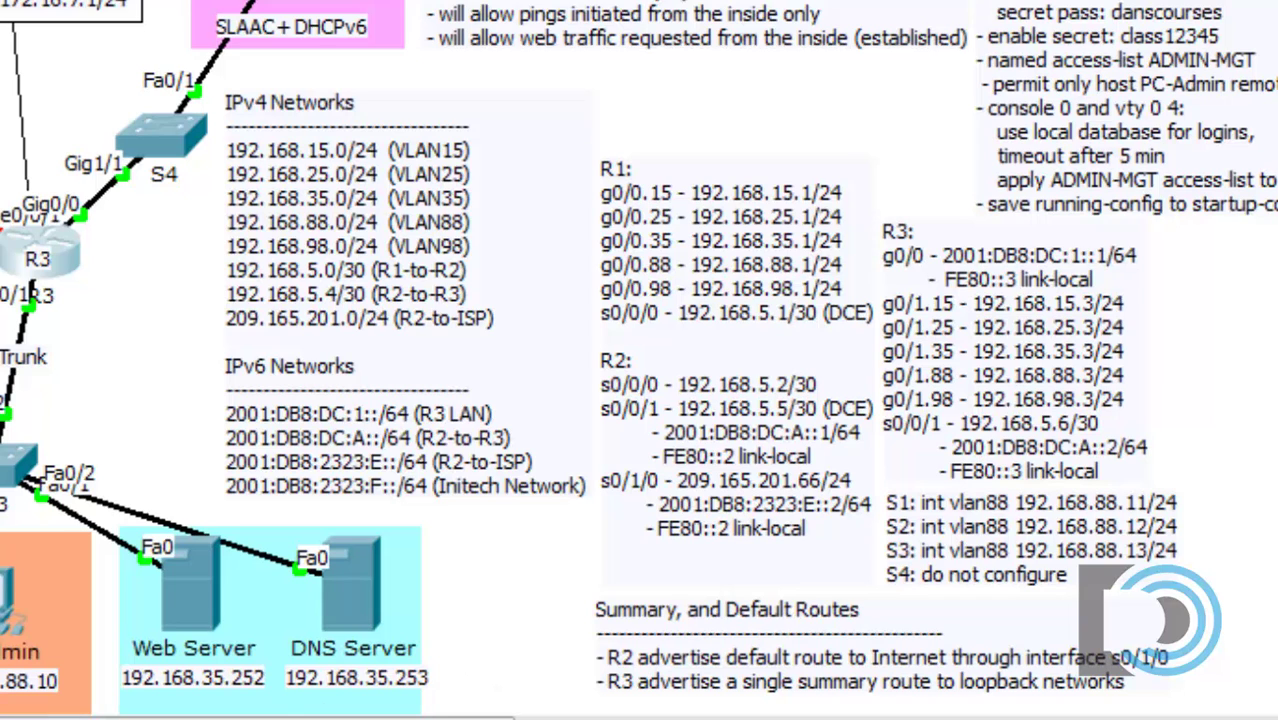
click(4, 712)
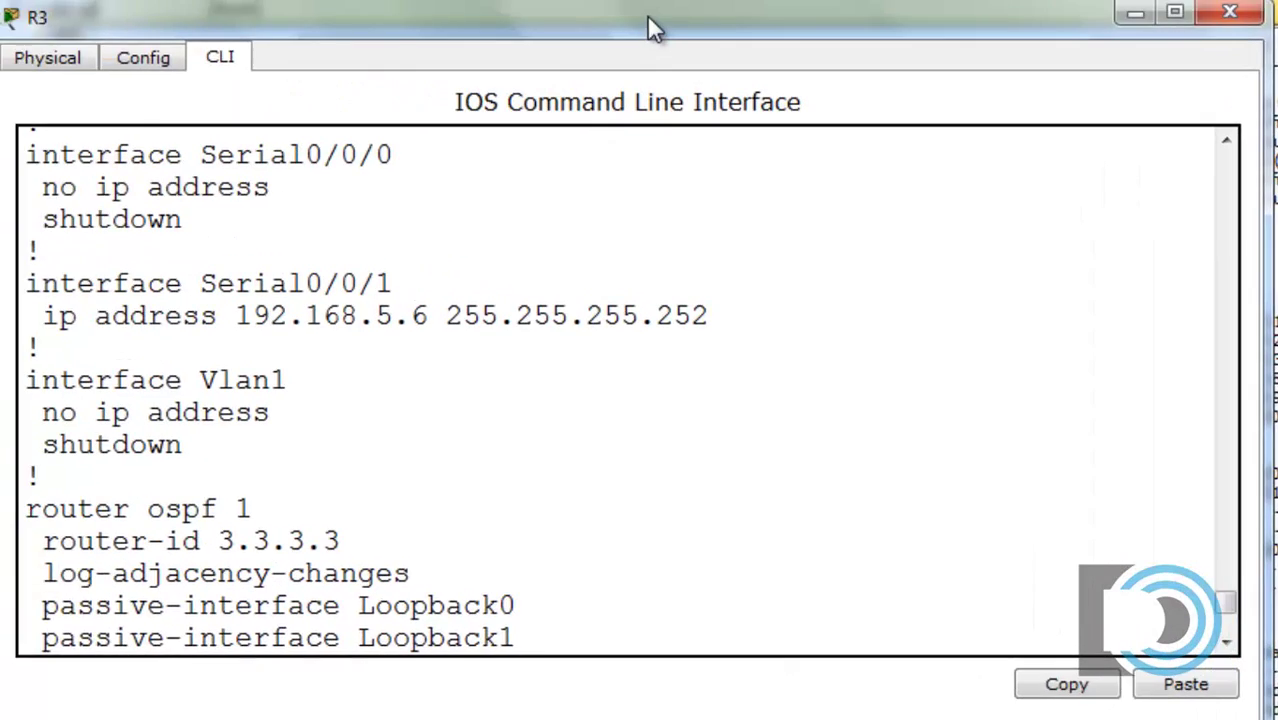
Finish the running configuration listing and enter configuration mode for R3's interface s0/0/1
scroll(1238, 605, down, 4)
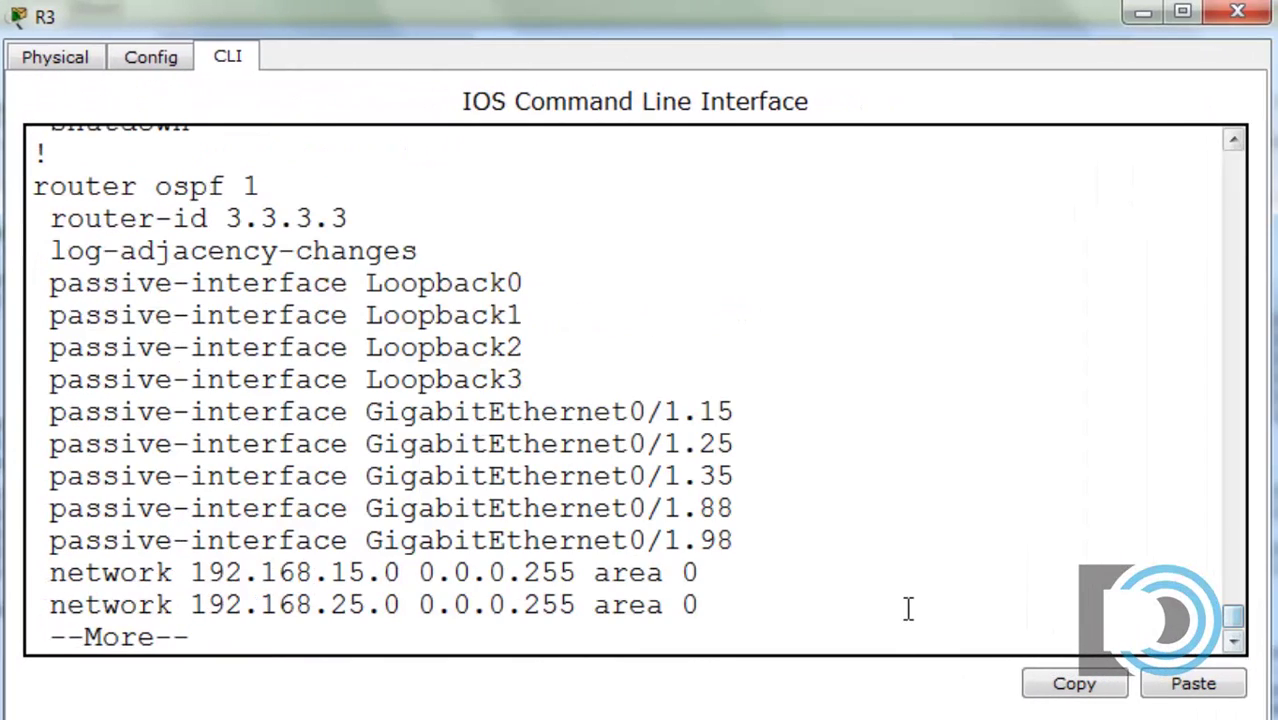
key(space)
key(space)
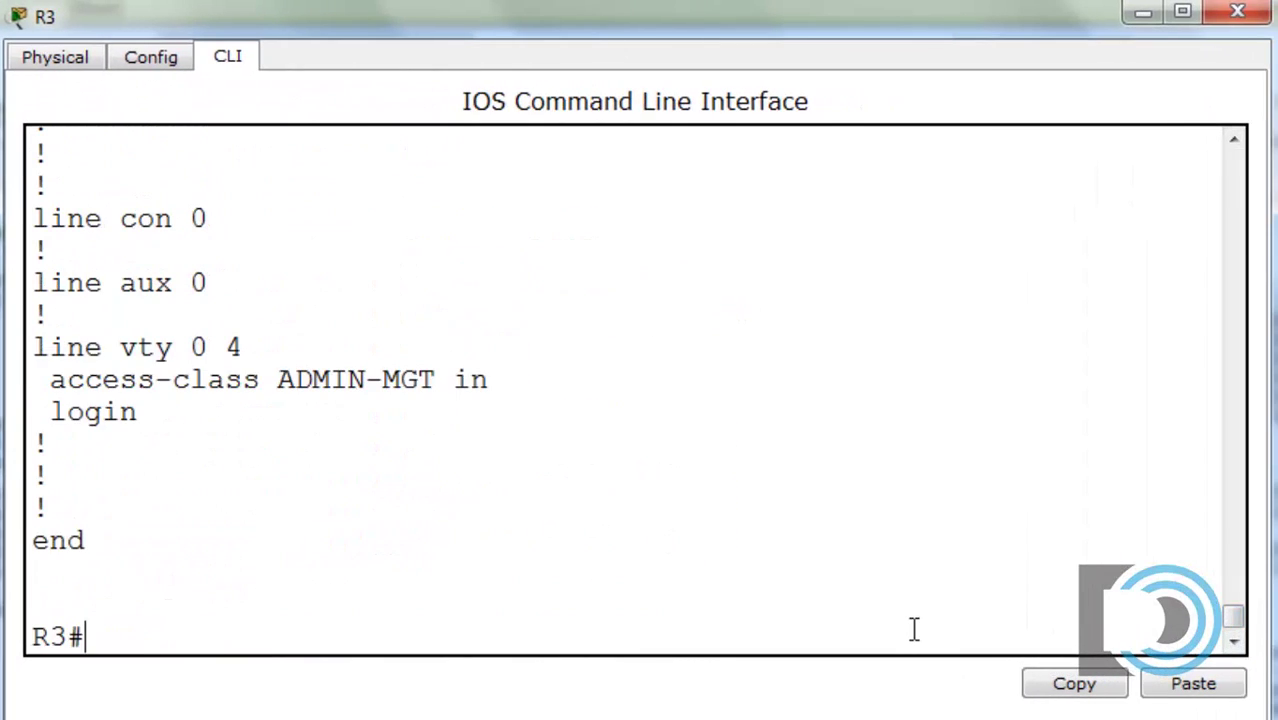
text(conf t)
key(Return)
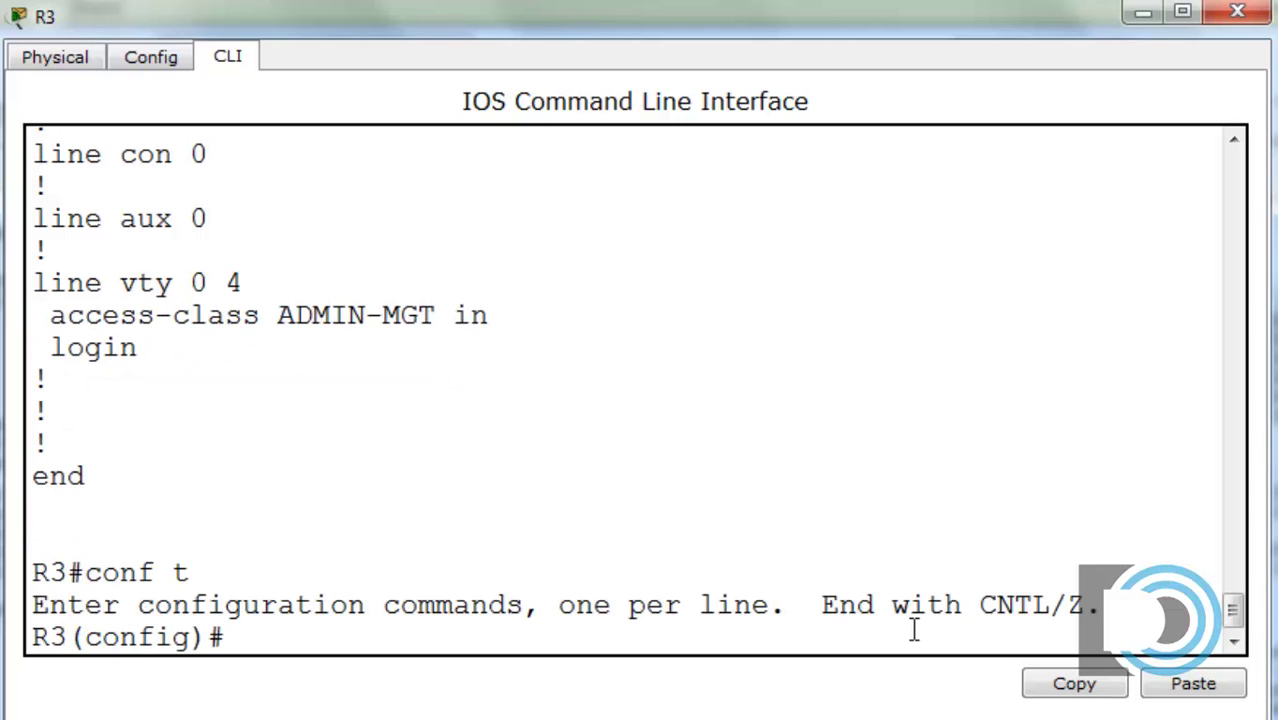
text(int s0/0)
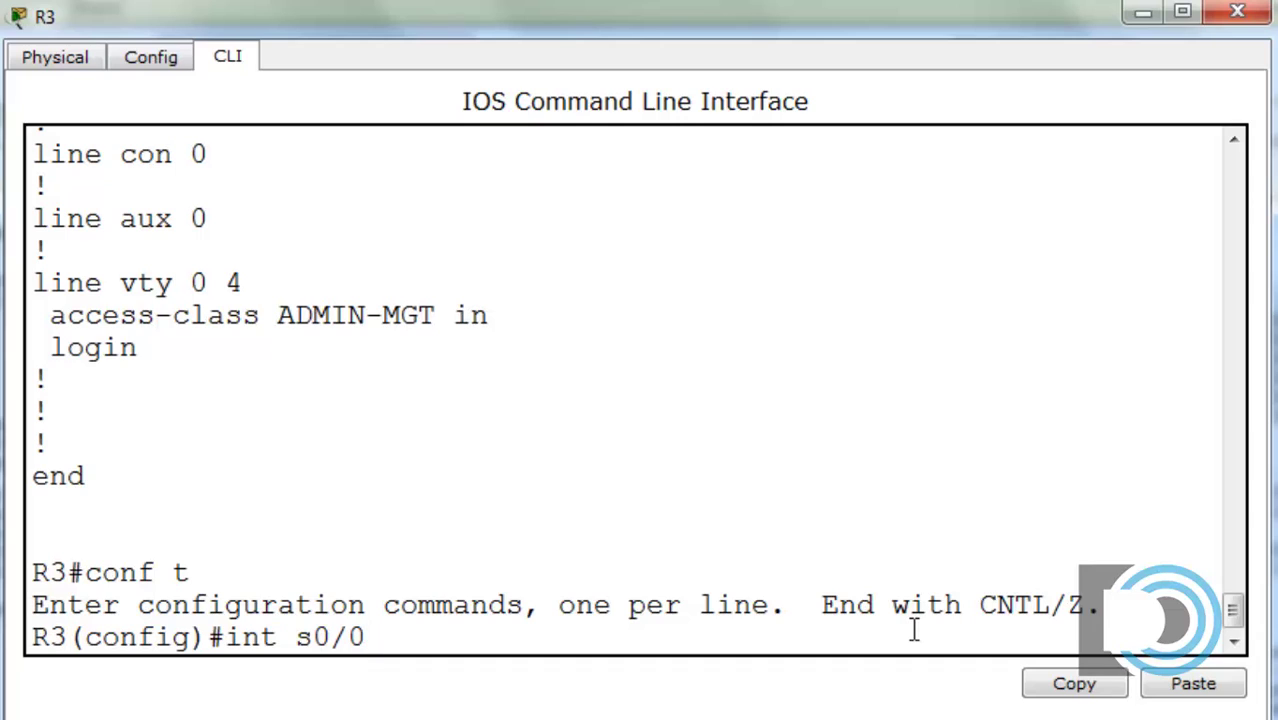
text(/1)
key(Return)
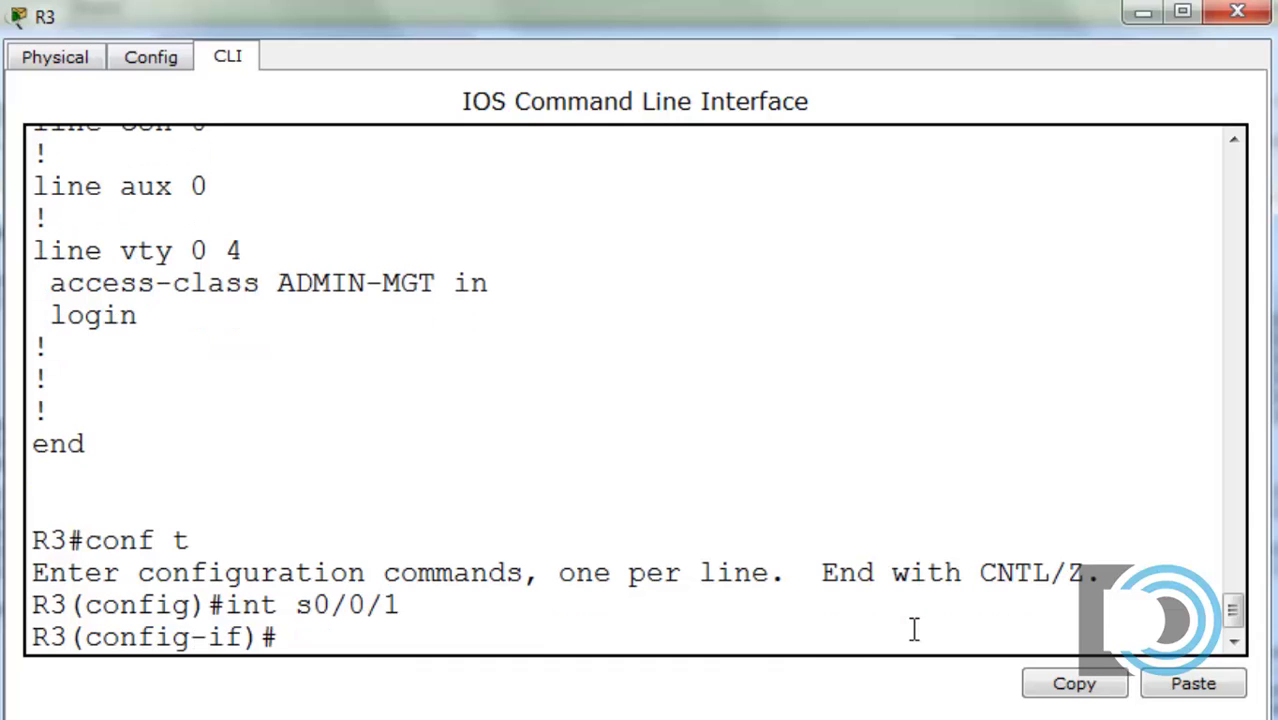
Assign the IPv6 link-local address FE80::3 to R3's interface s0/0/1
text(ipv6 )
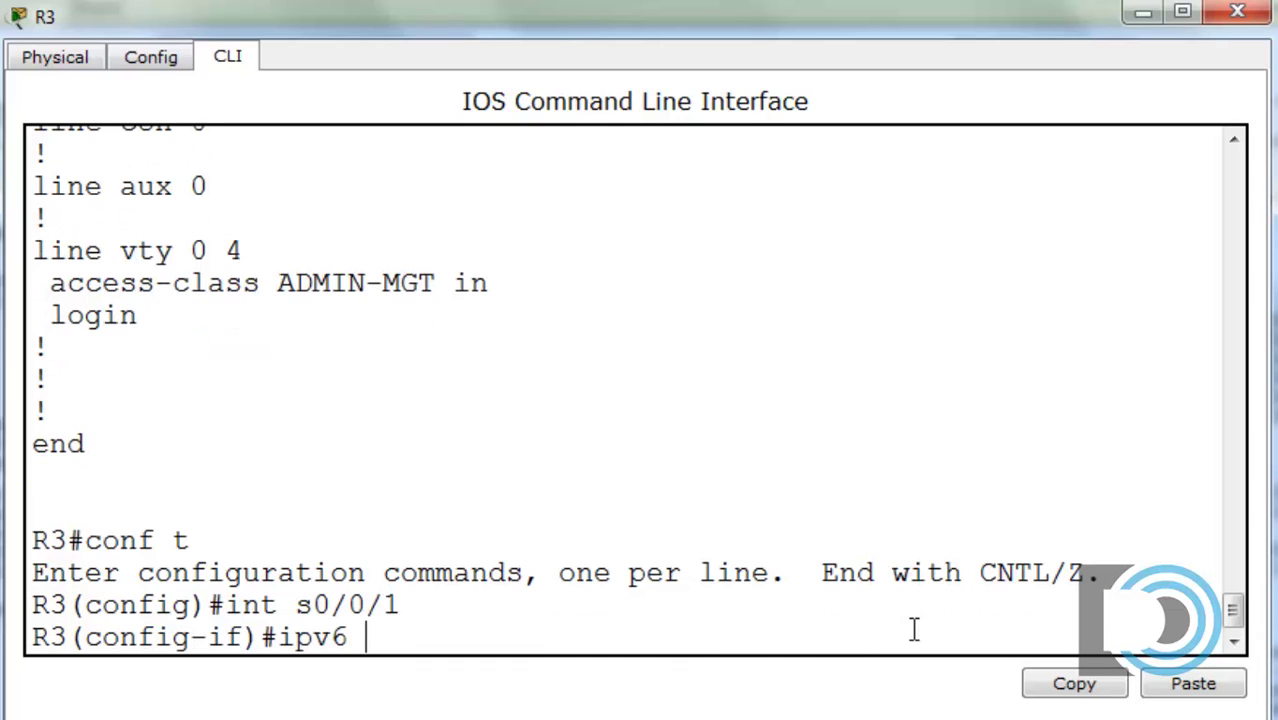
text(address )
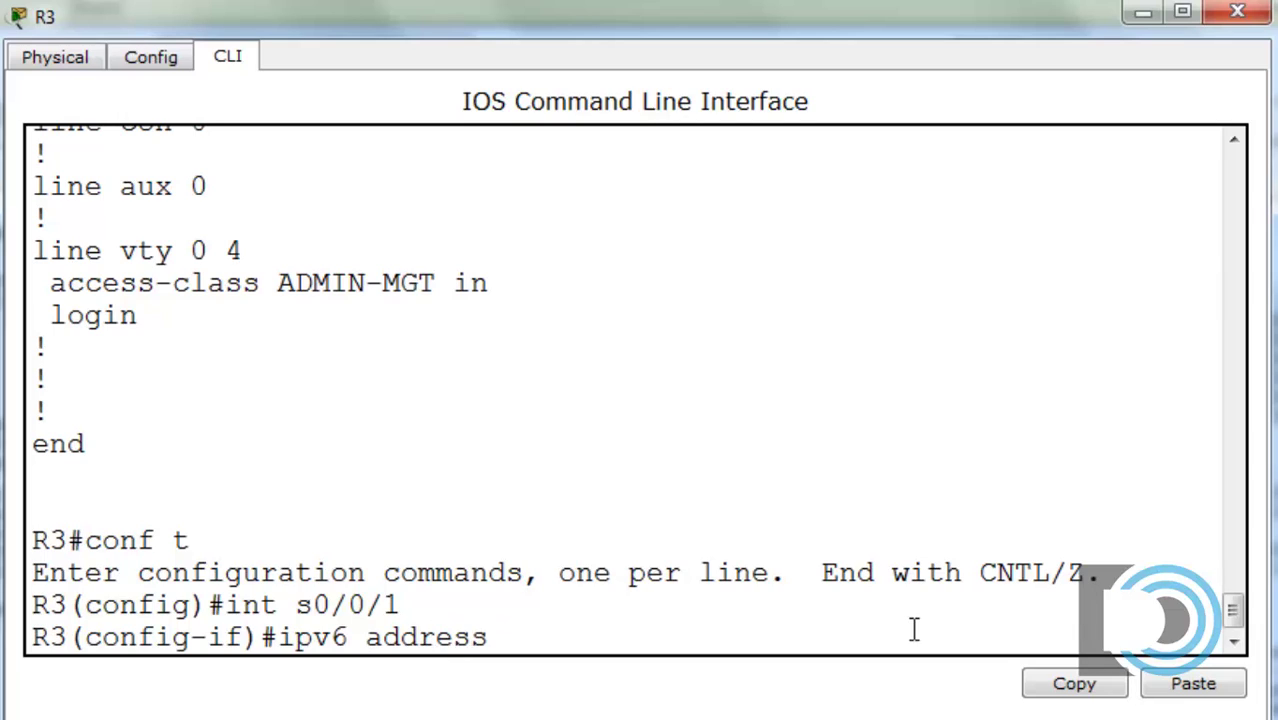
text(FE80)
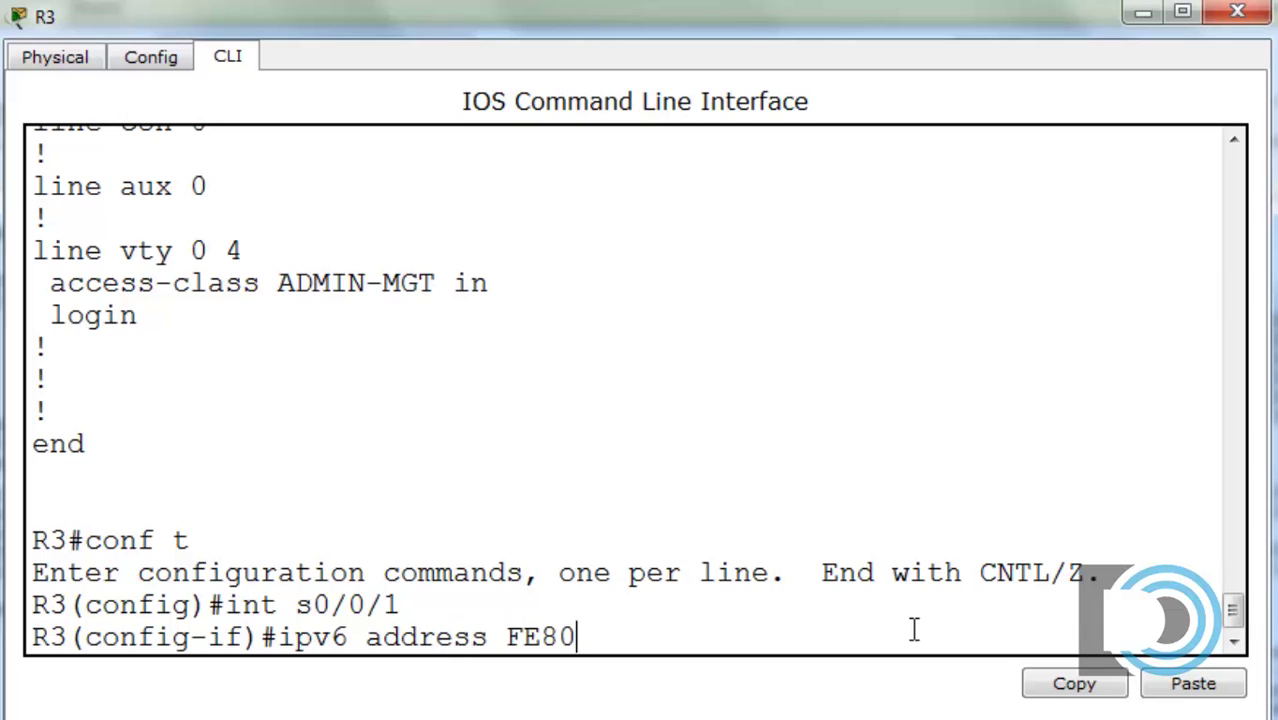
text(::3 link-)
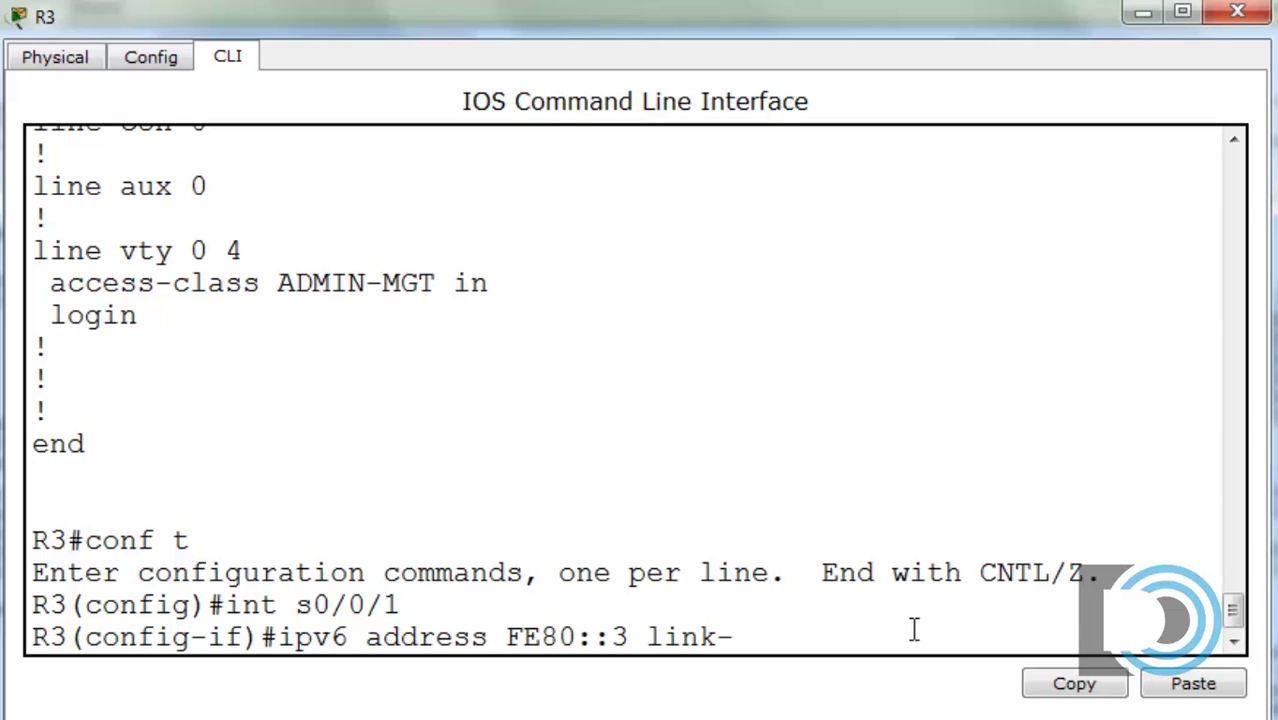
text(local)
key(Return)
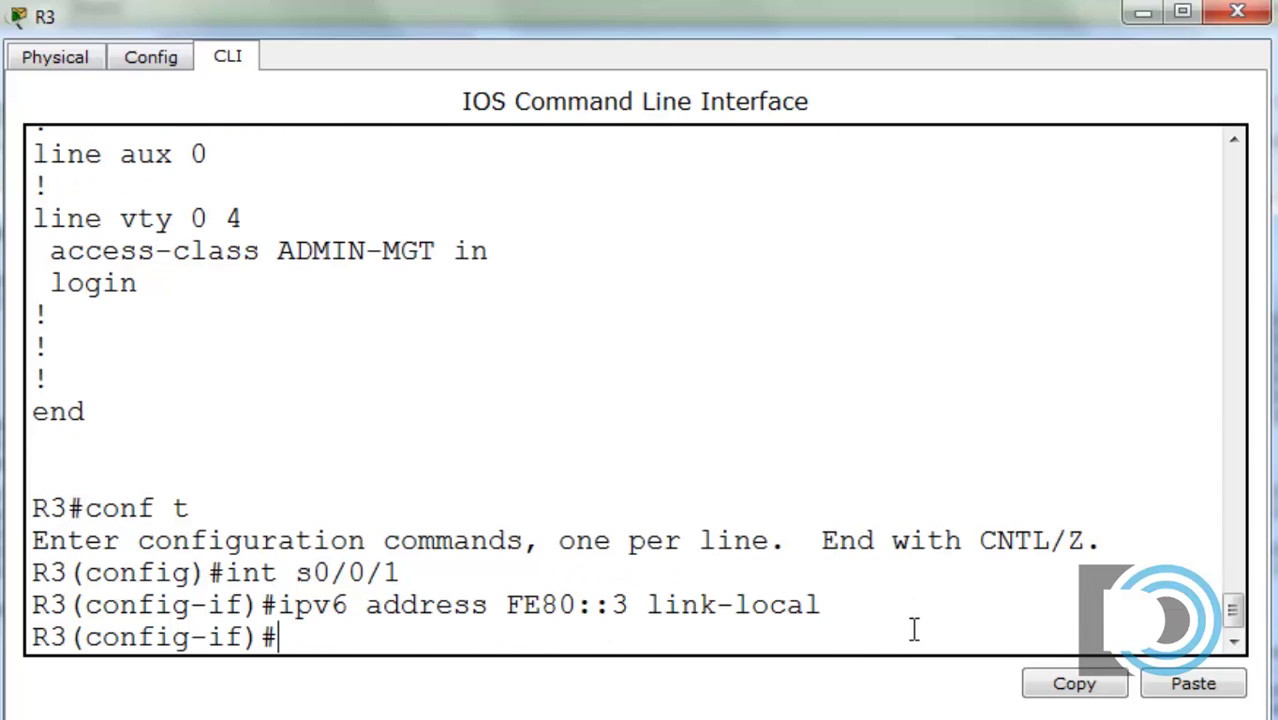
Assign the IPv6 global address 2001:DB8:DC:A::2/64 to R3's interface s0/0/1
key(Up)
key(BackSpace)
key(BackSpace)
key(BackSpace)
key(BackSpace)
key(BackSpace)
key(BackSpace)
key(BackSpace)
key(BackSpace)
key(BackSpace)
key(BackSpace)
key(BackSpace)
key(BackSpace)
key(BackSpace)
key(BackSpace)
key(BackSpace)
key(BackSpace)
key(BackSpace)
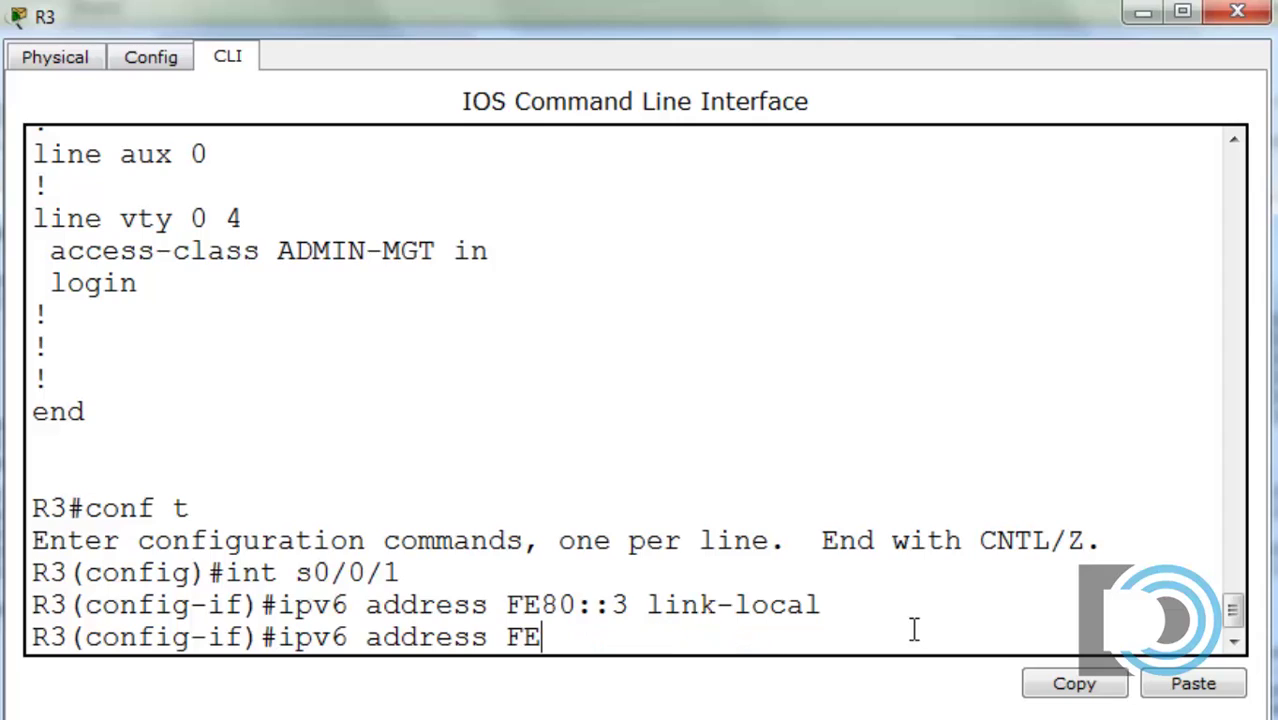
text(2001)
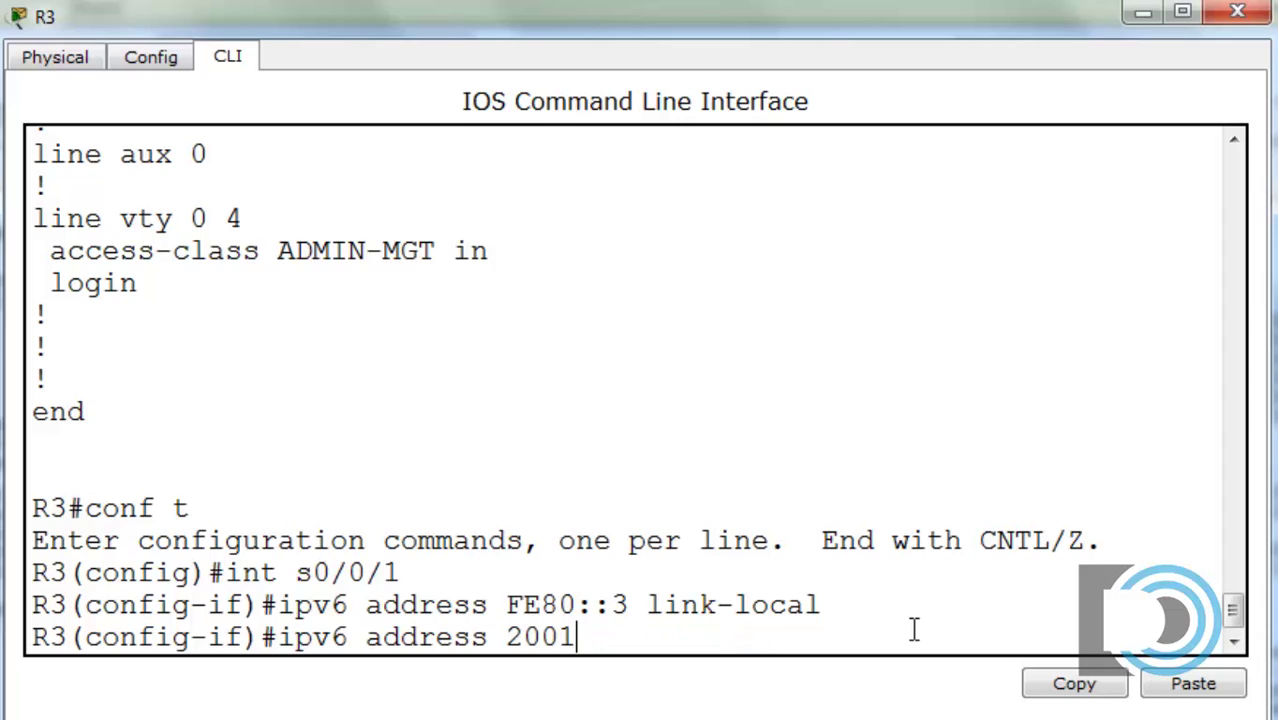
text(:DB8)
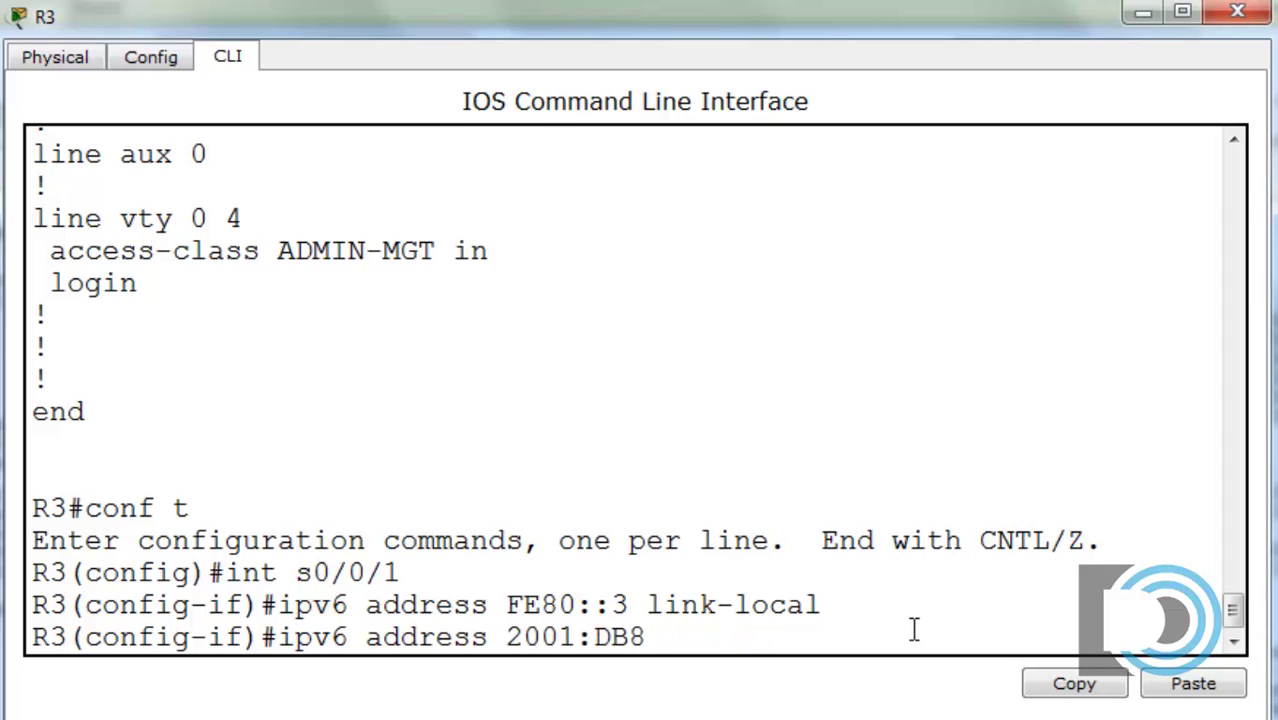
text(:DC:A::)
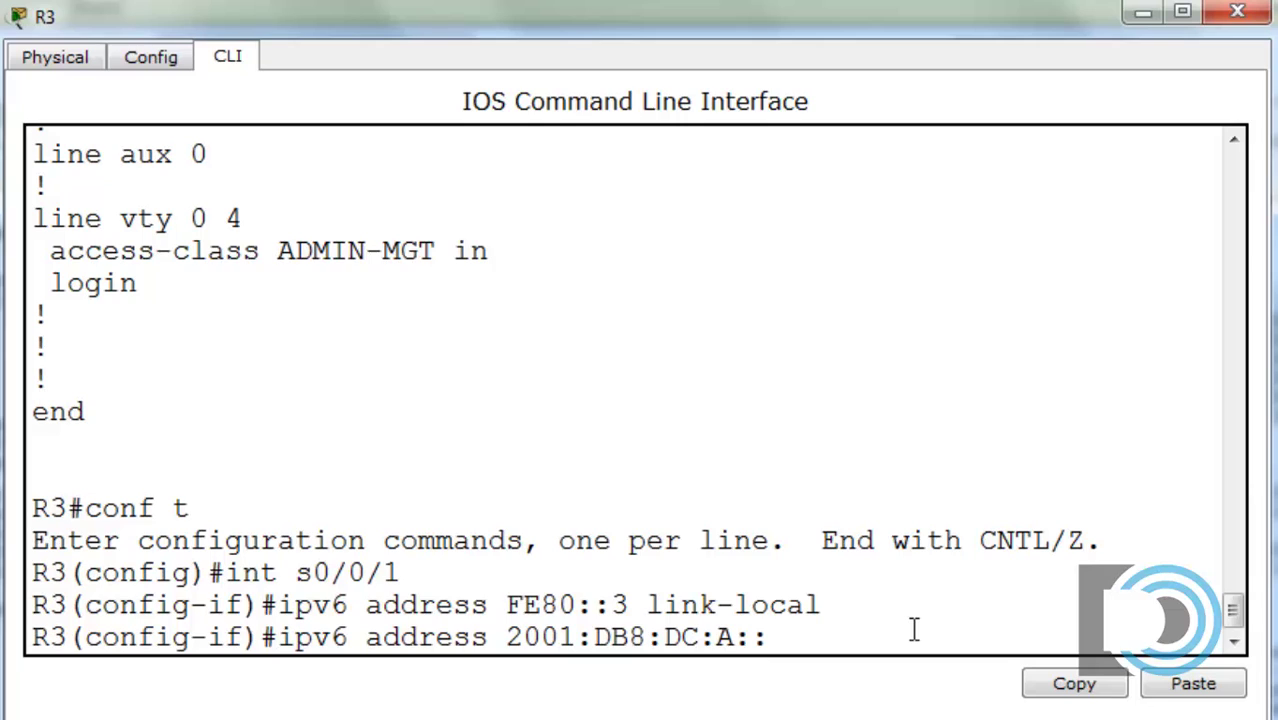
text(2/64)
key(Return)
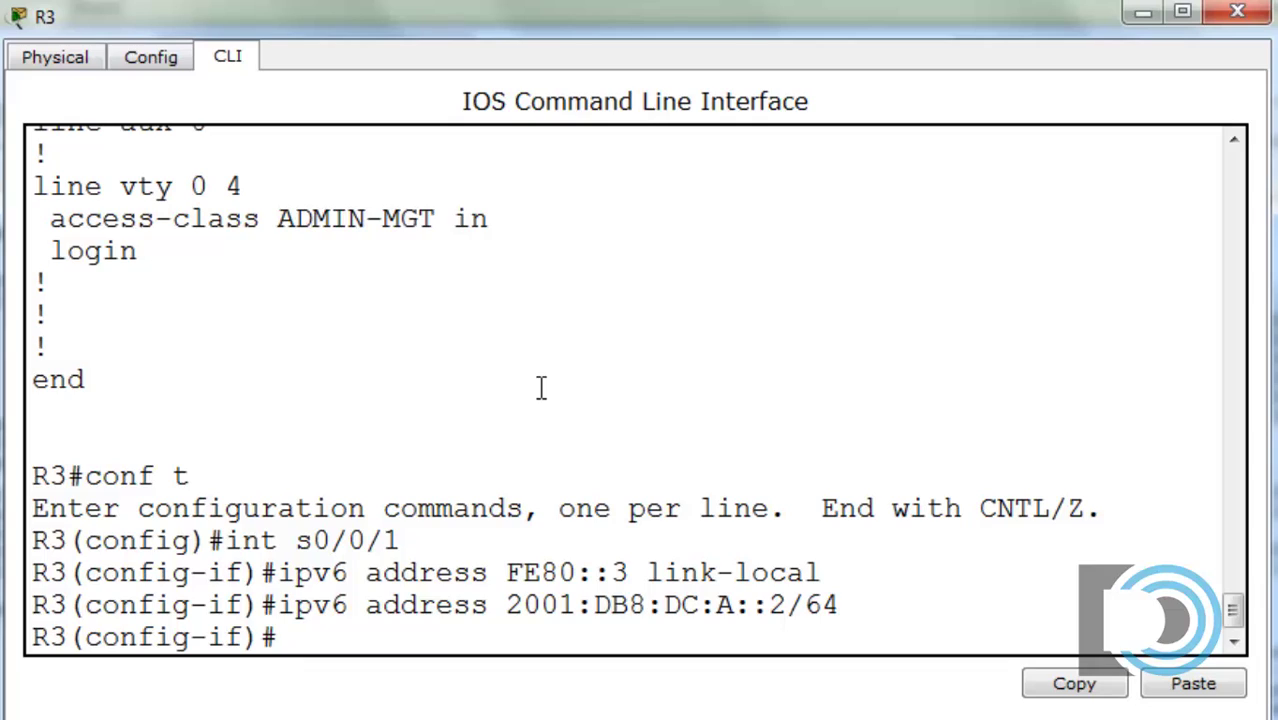
Enable OSPFv3 process 10 in area 0 on R3's interface s0/0/1
key(Up)
key(Up)
key(Up)
key(Up)
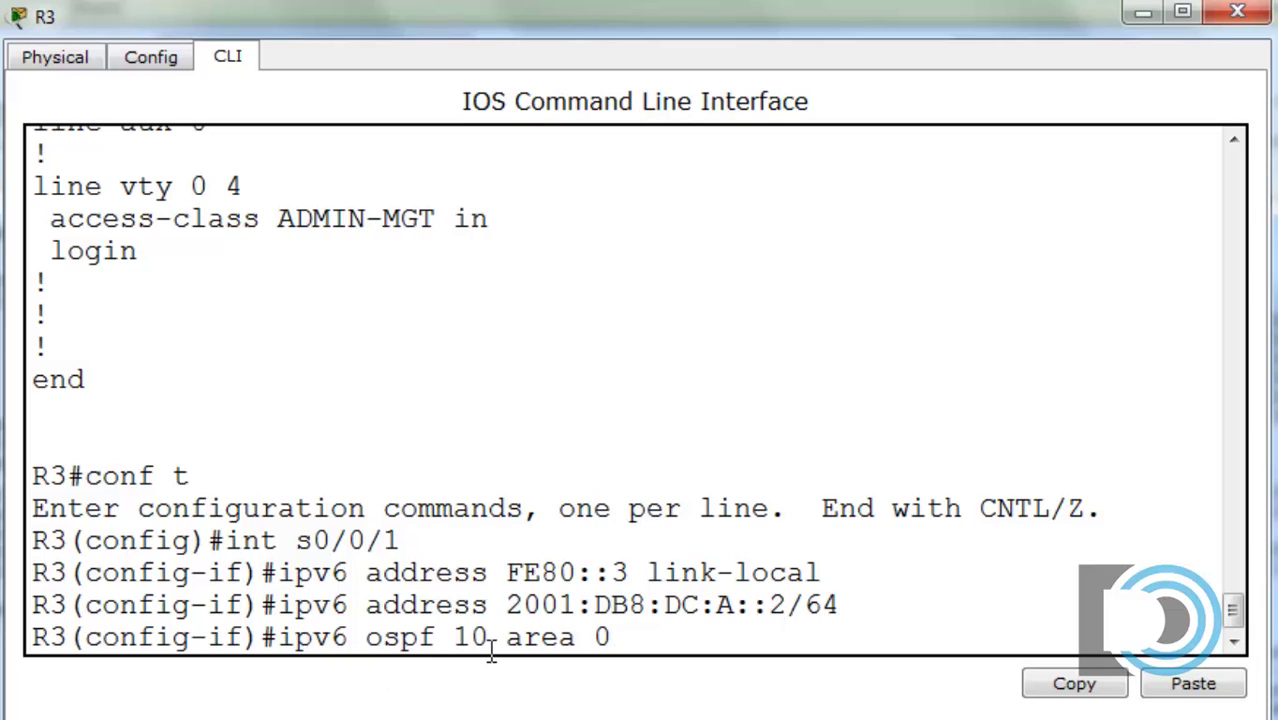
key(Return)
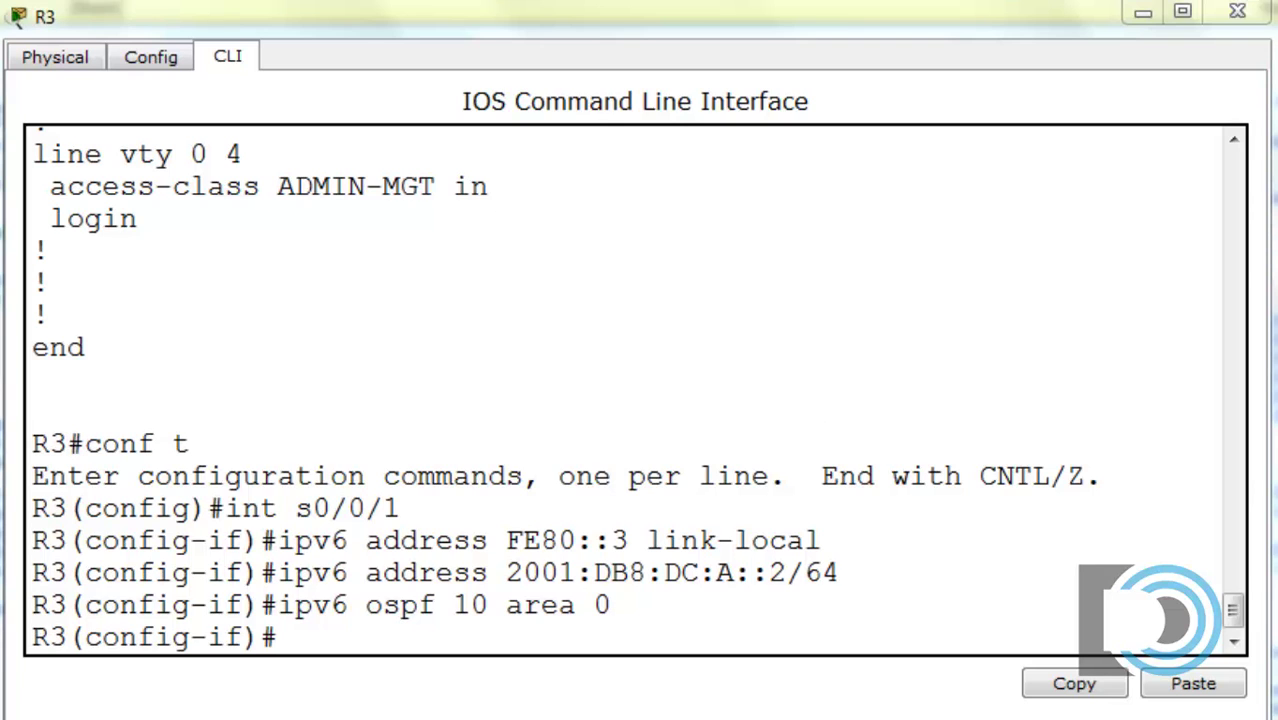
Add an IPv6 default route ::/0 out of s0/0/1 on R3, leave configuration mode and return to the topology
click(414, 700)
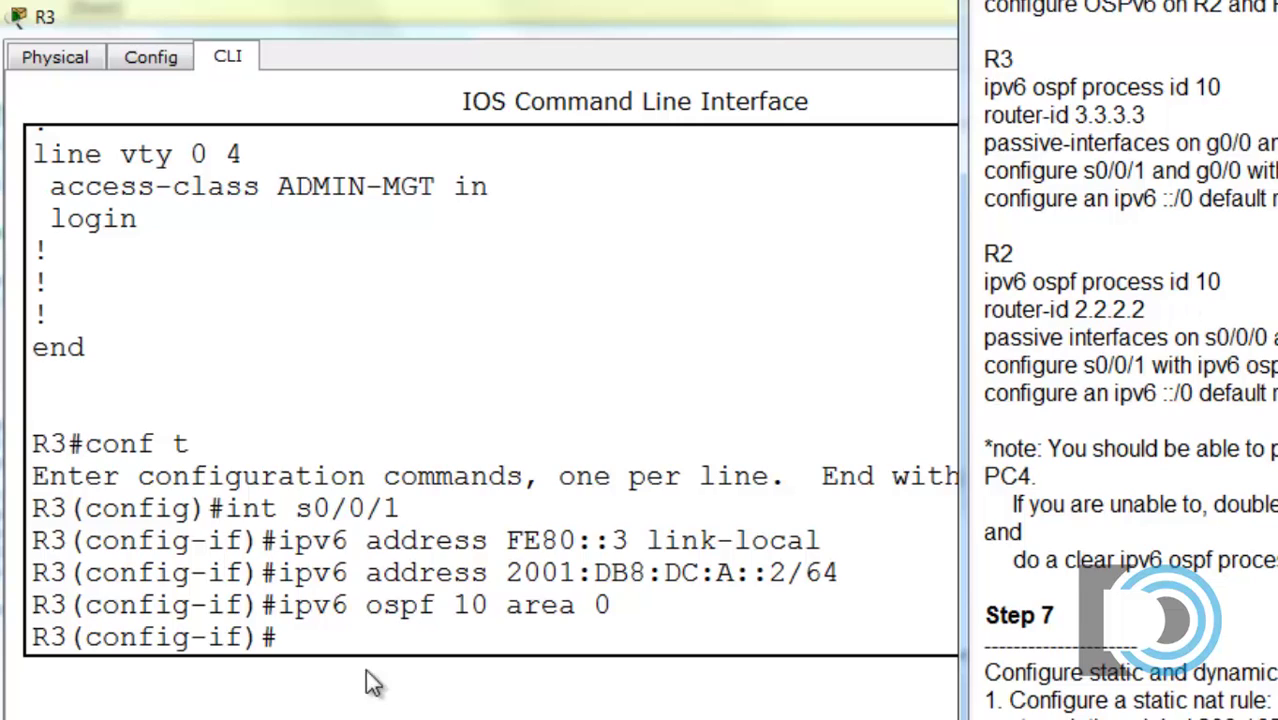
click(355, 636)
text(exit)
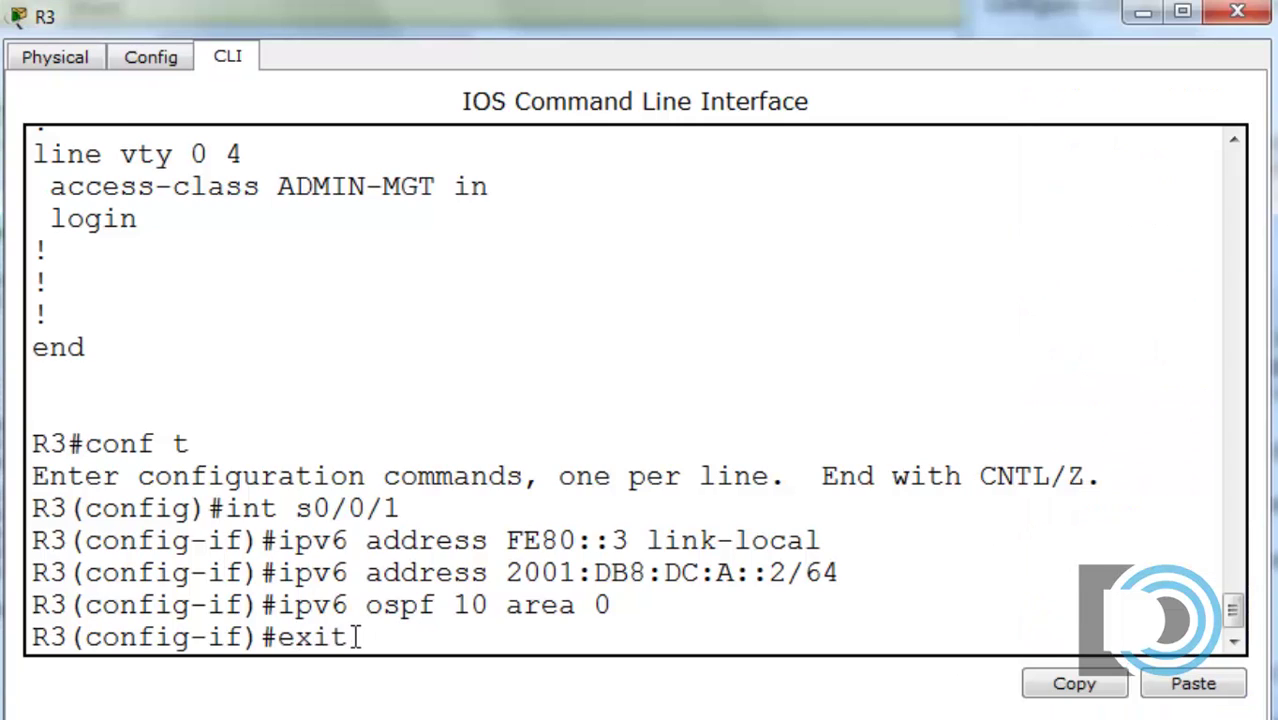
key(Return)
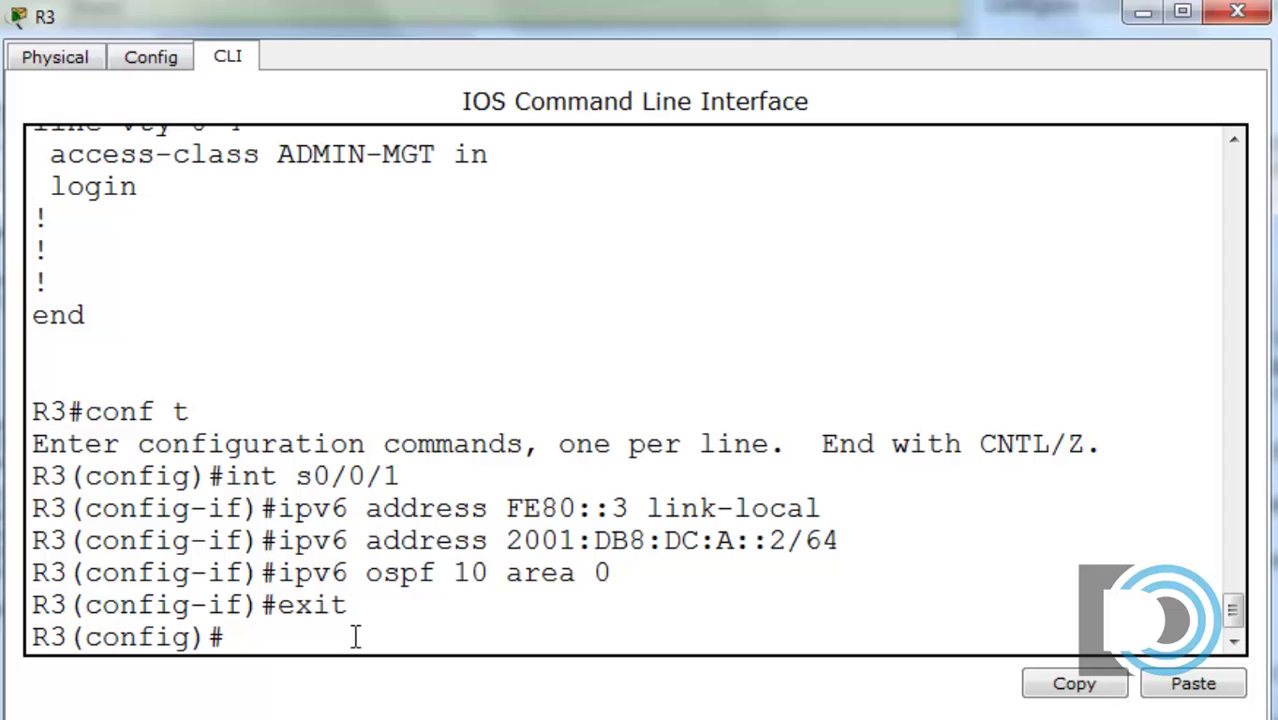
text(ipv6 router)
key(BackSpace)
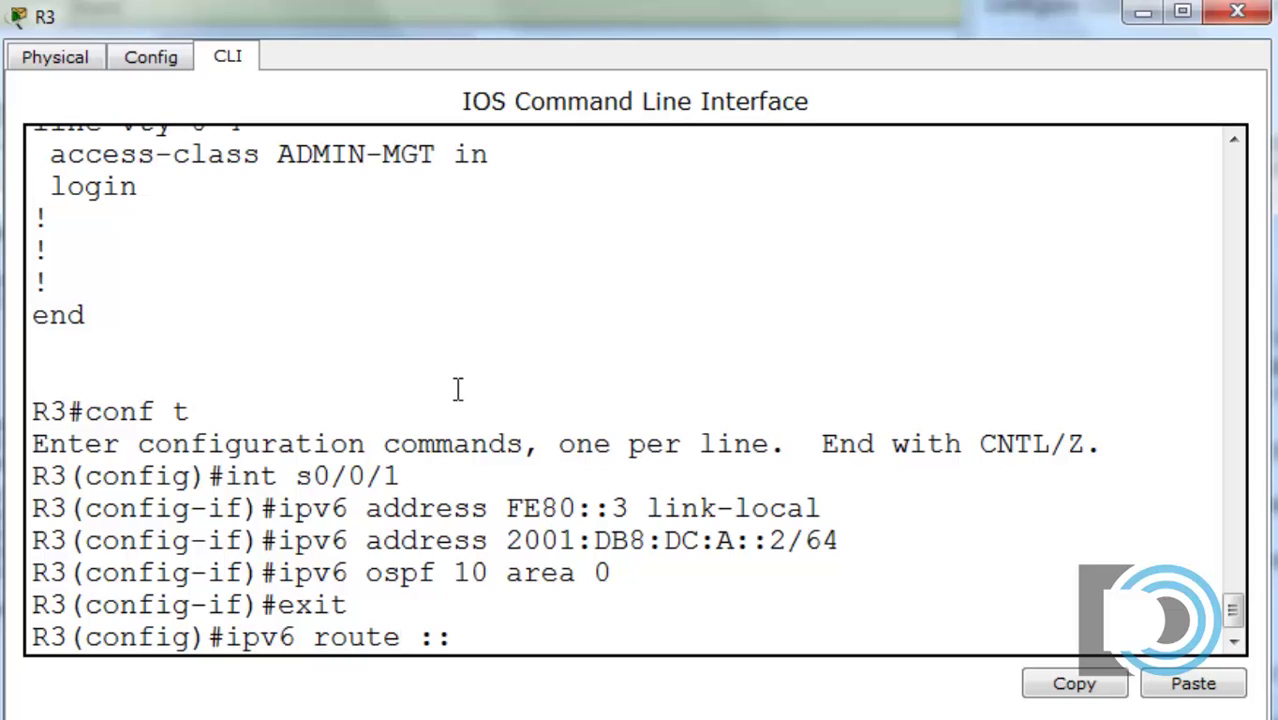
text(::/0 s0/0/1)
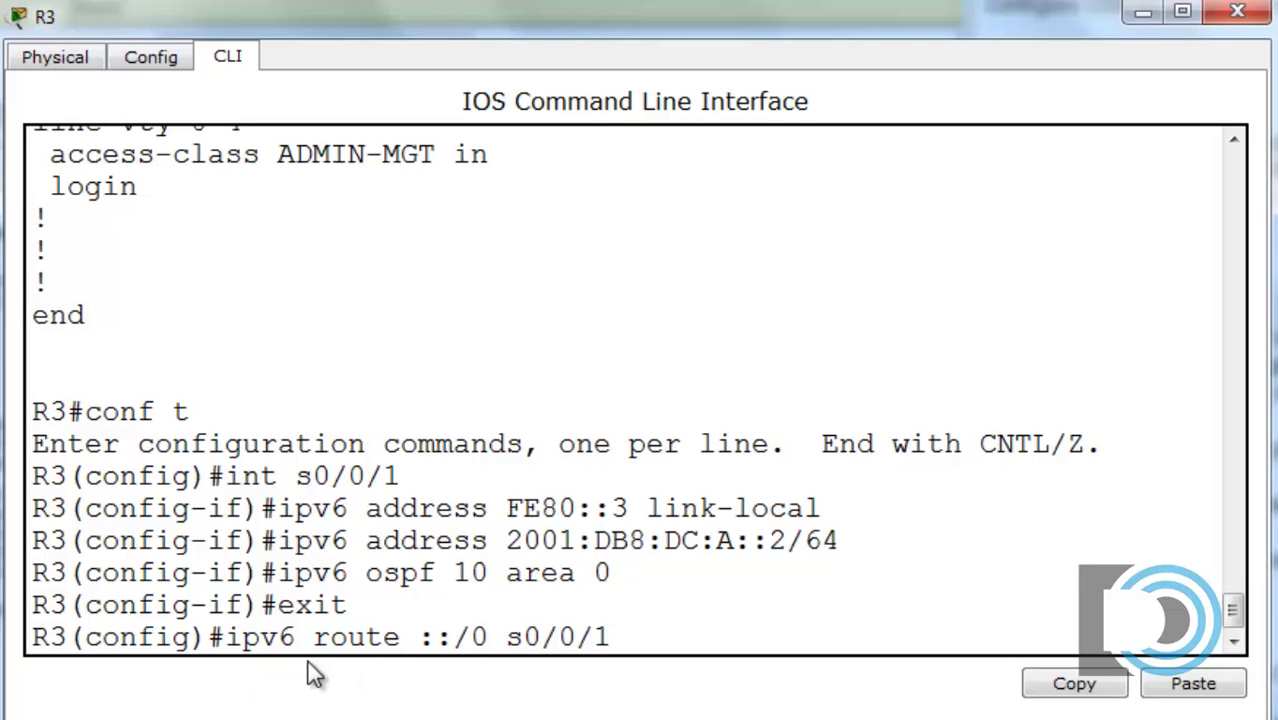
click(507, 637)
drag(507, 637, 618, 634)
click(618, 634)
key(Return)
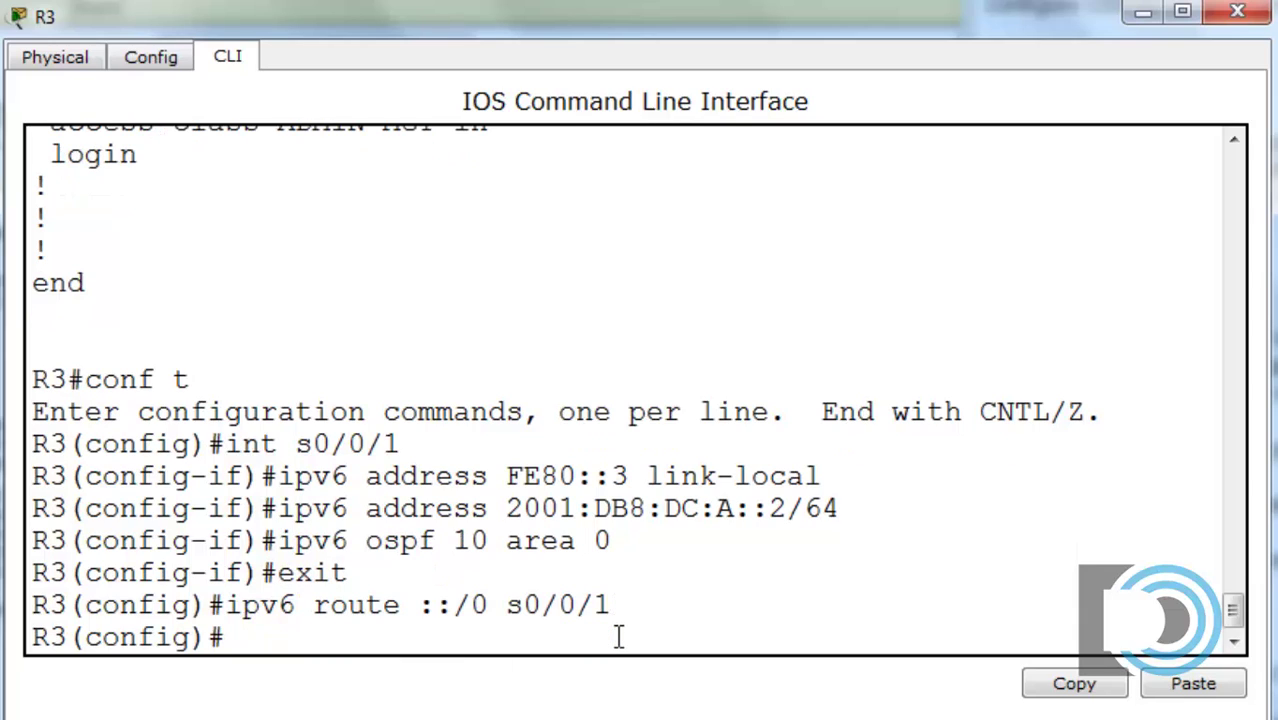
key(ctrl+z)
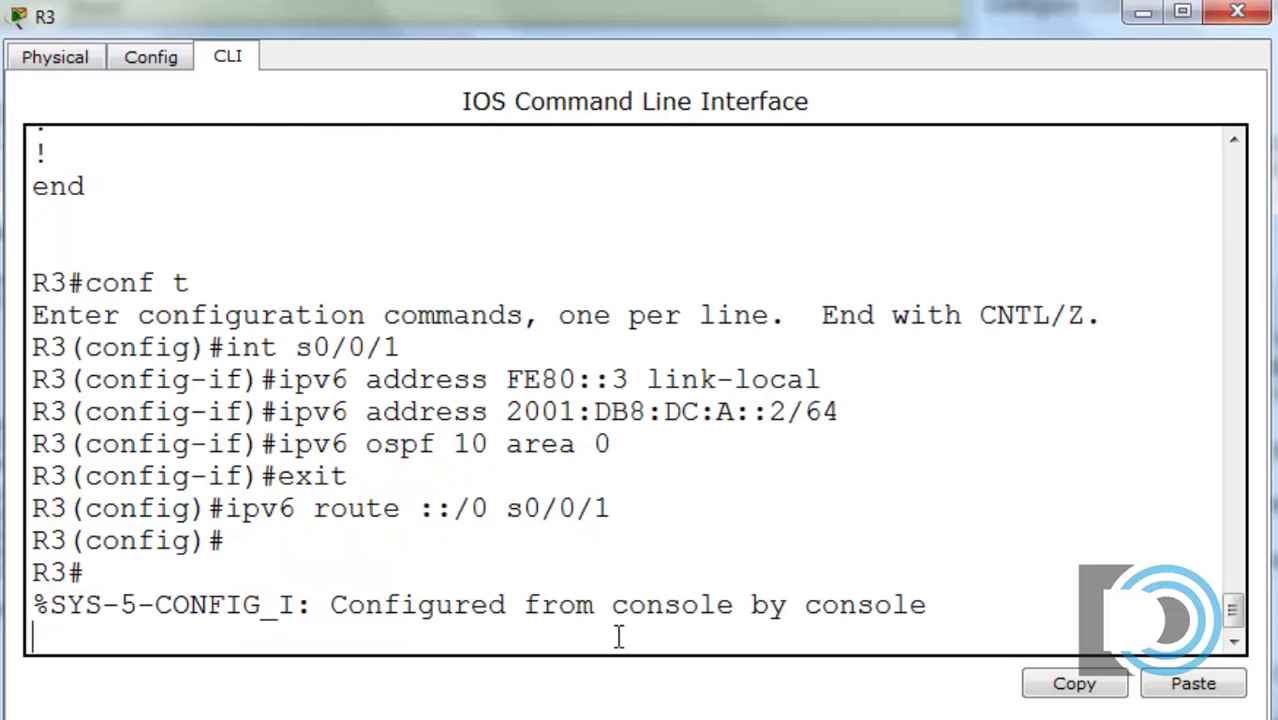
key(Return)
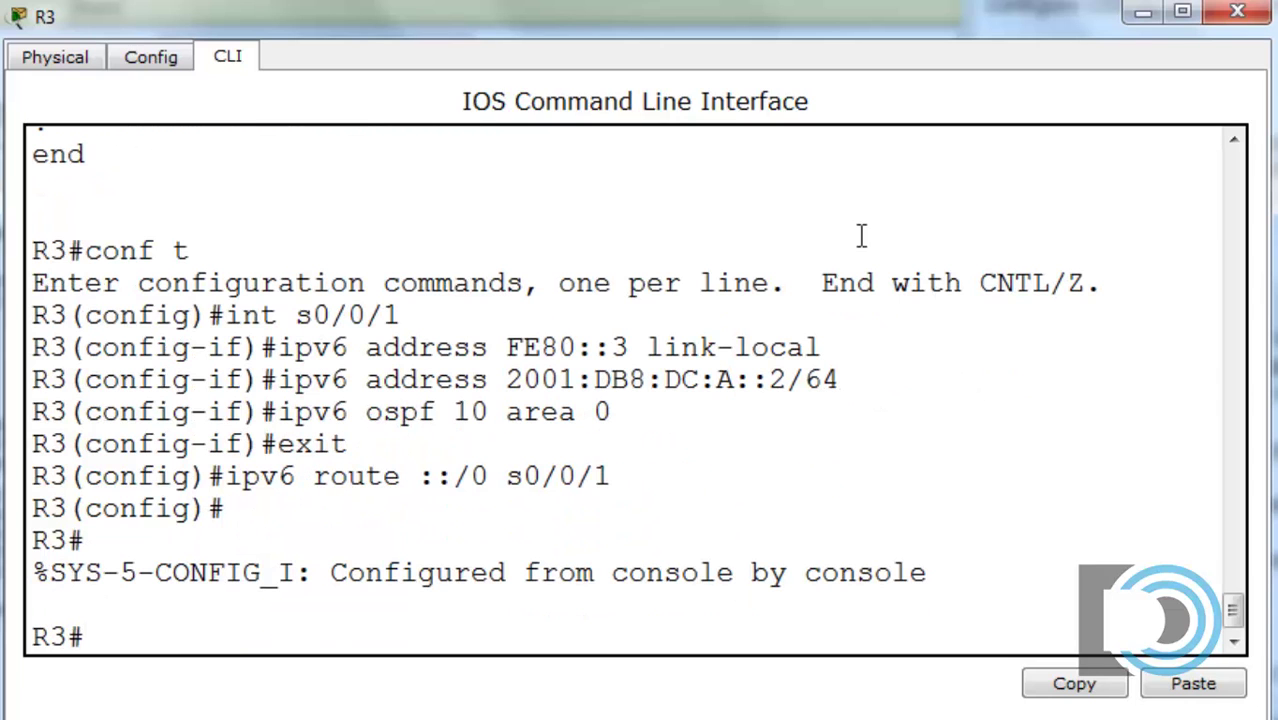
click(1145, 22)
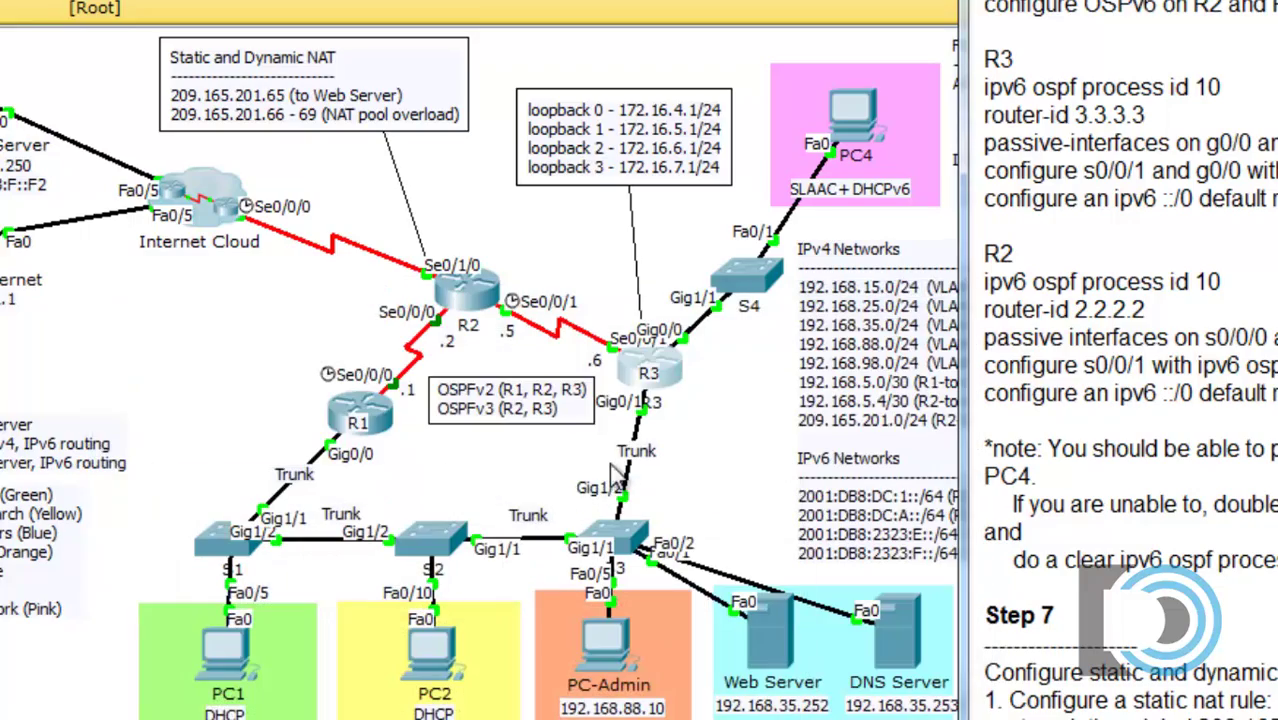
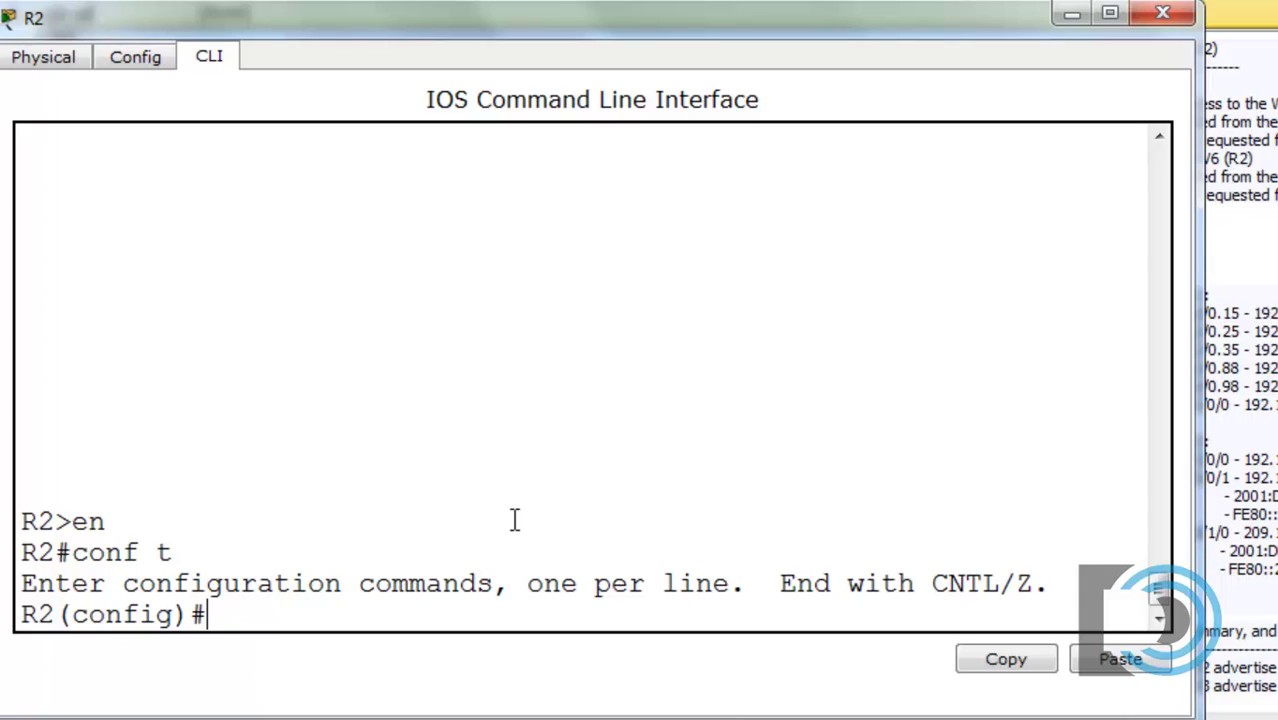
Start OSPFv3 process 10 on R2 and set its router ID to 2.2.2.2
text(ipv6)
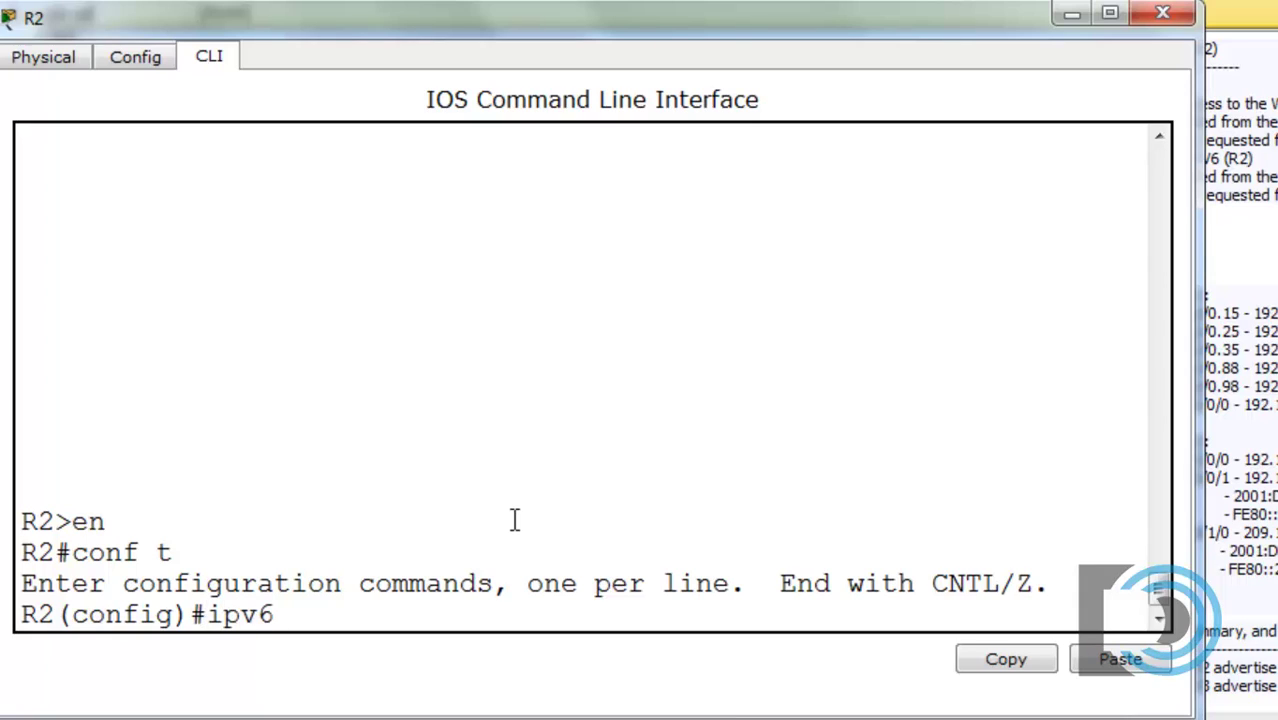
text( router os)
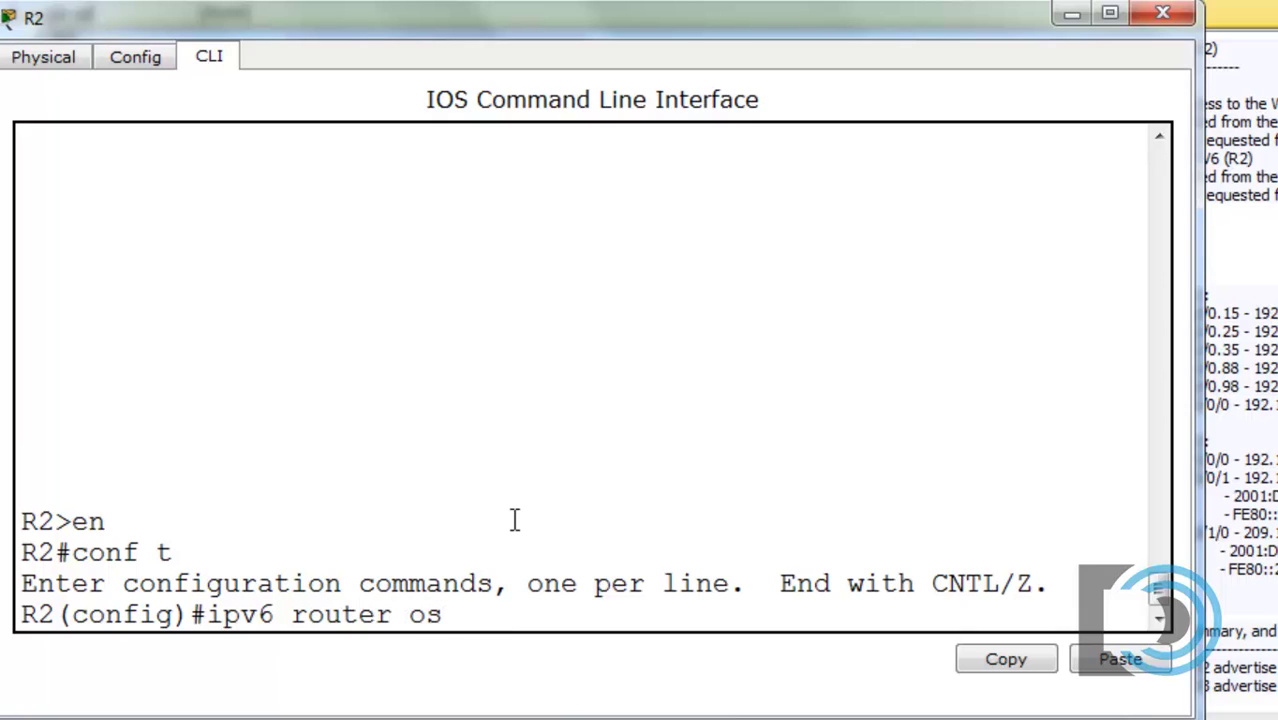
text(pf 10)
key(Return)
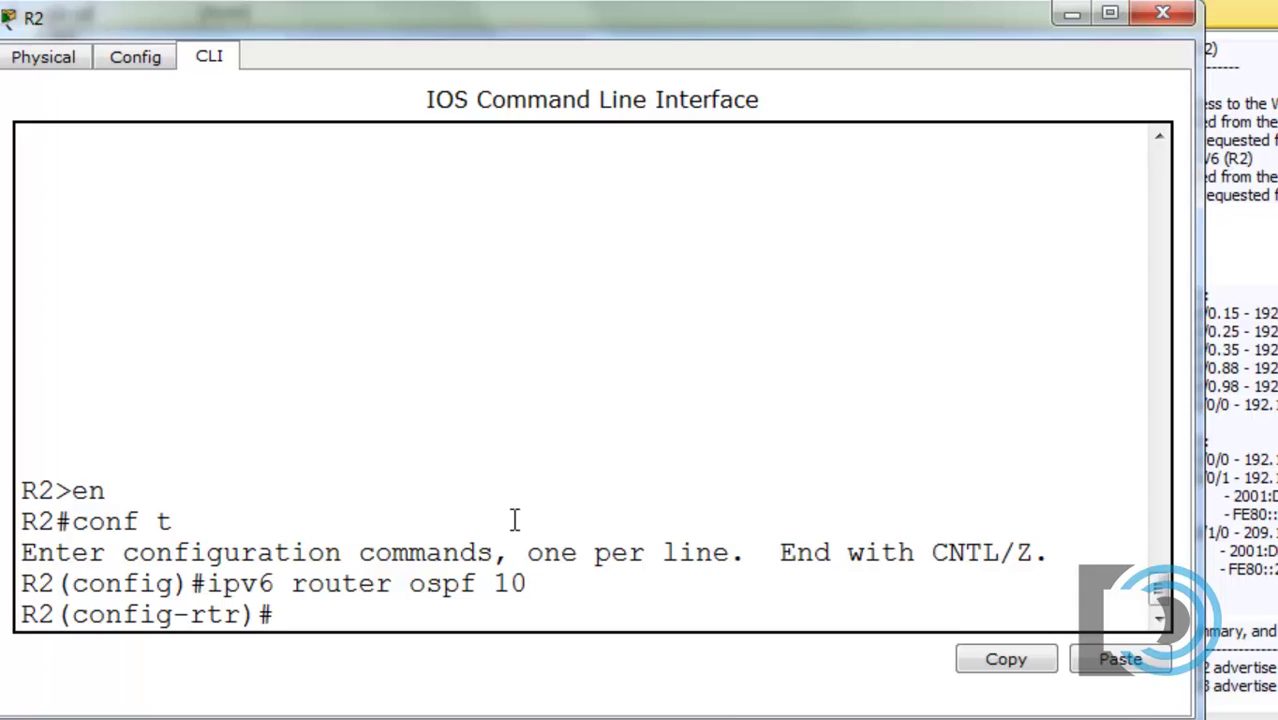
text(router)
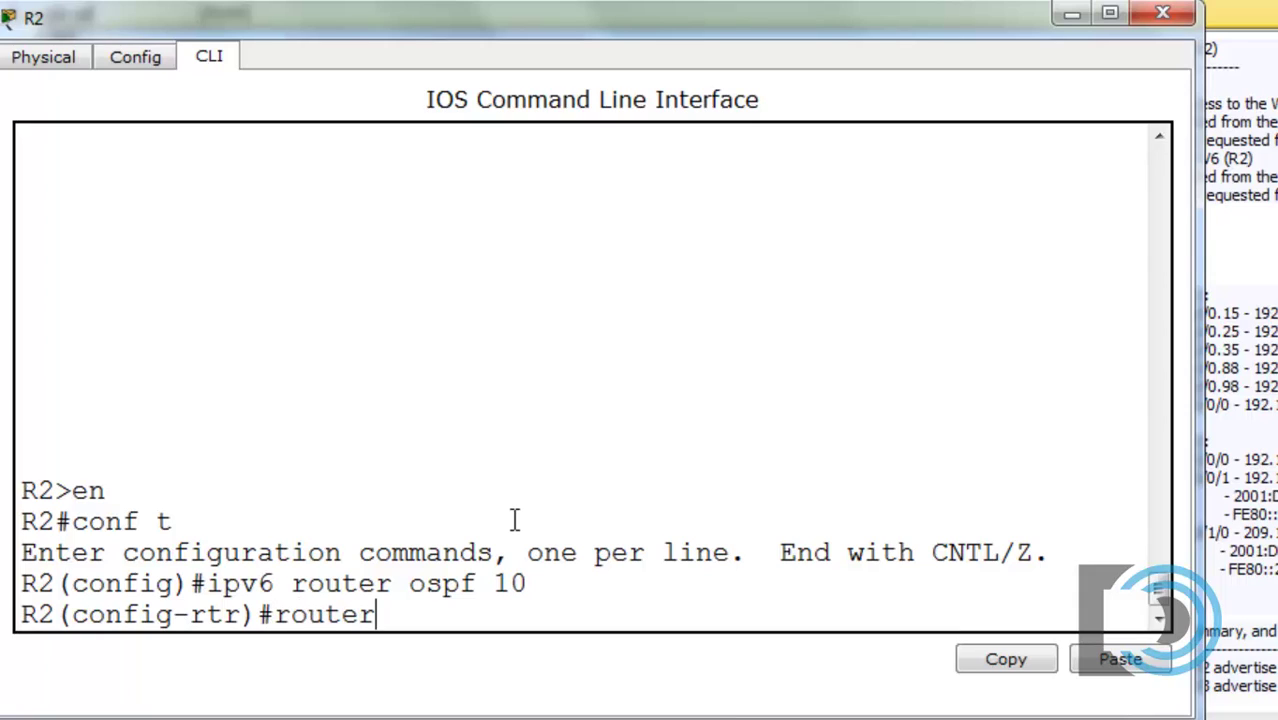
text(-id 2.2.2.2)
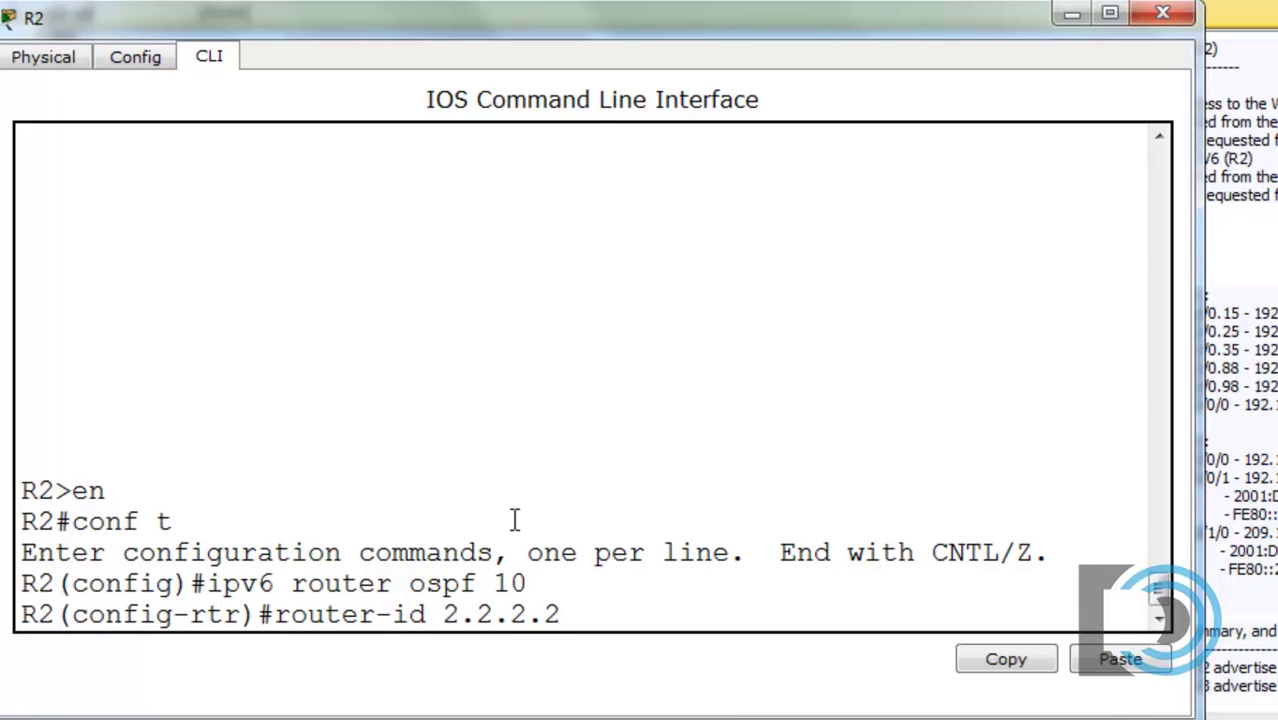
key(Return)
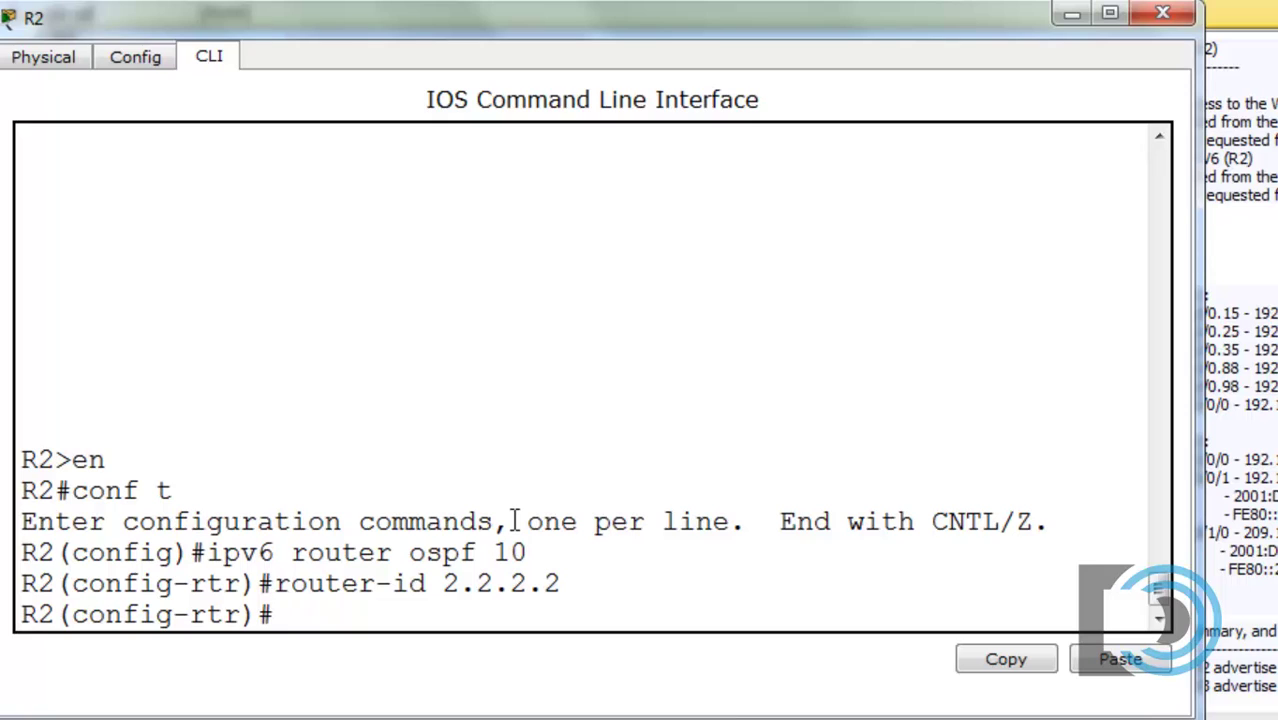
Make interface s0/0/0 passive in R2's OSPFv3 process, checking the interface against the topology
text(passive)
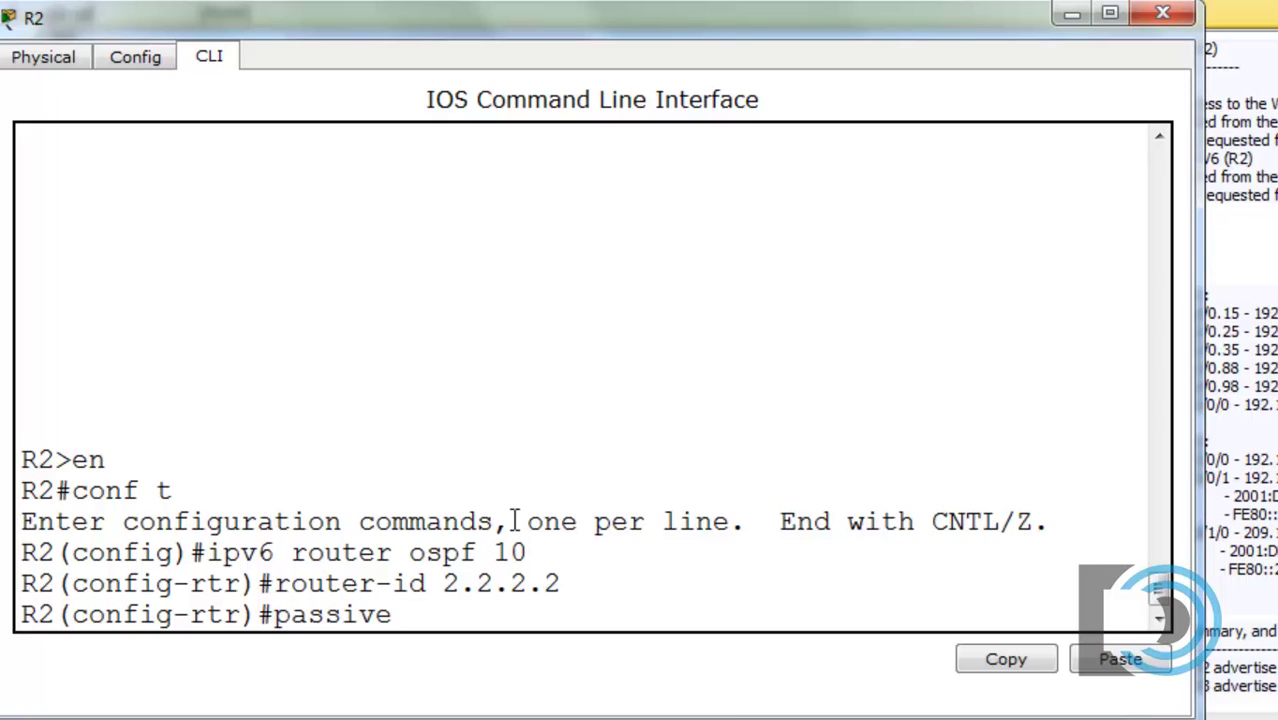
key(Tab)
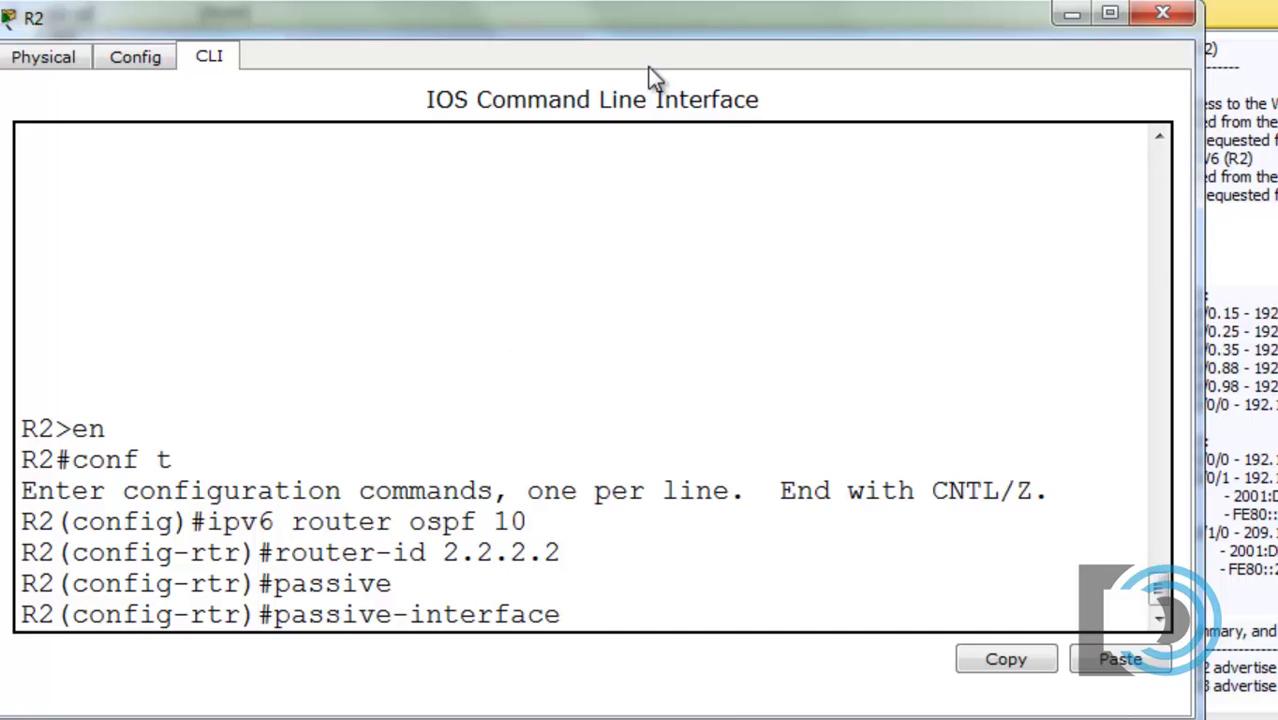
click(1070, 14)
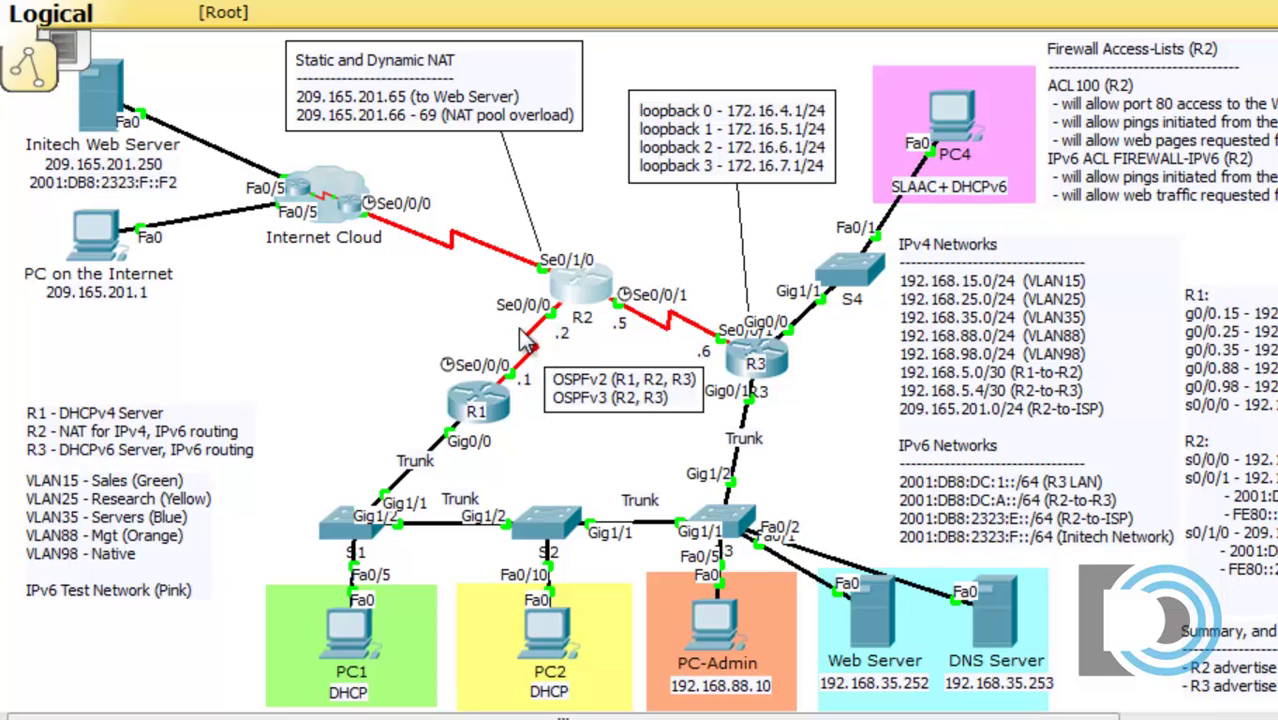
click(578, 288)
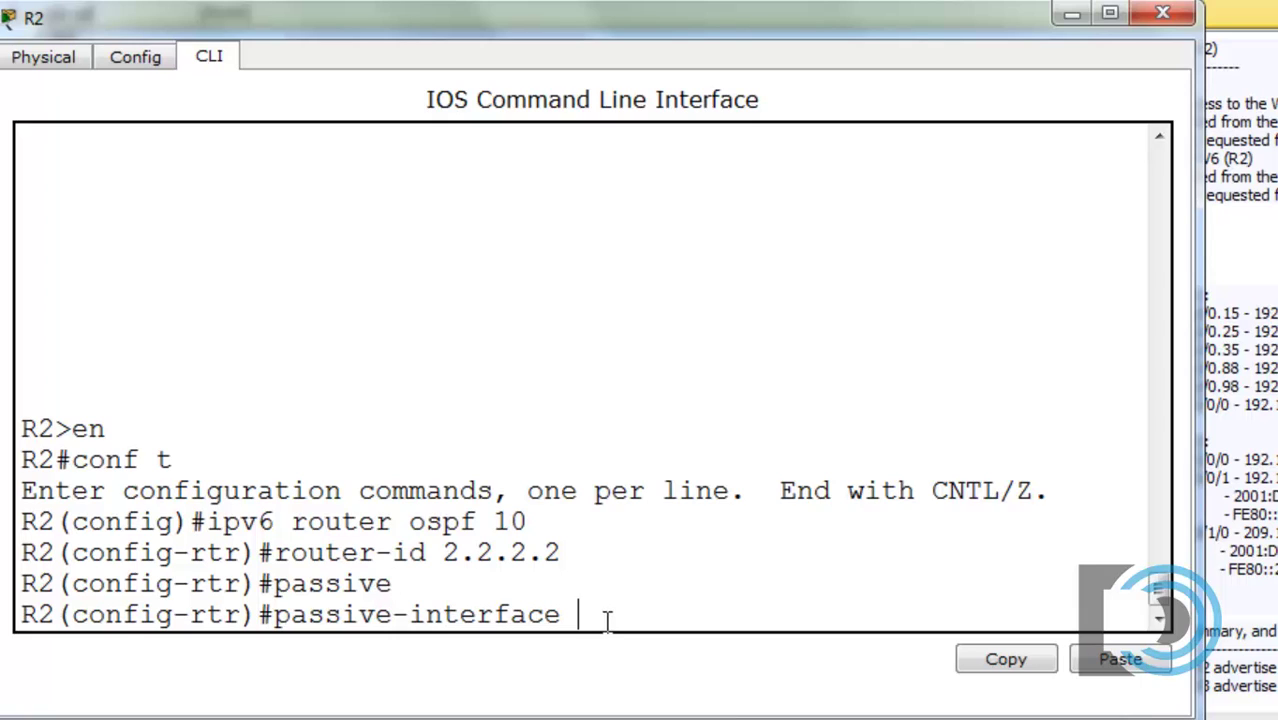
text(s0/0/0)
key(Return)
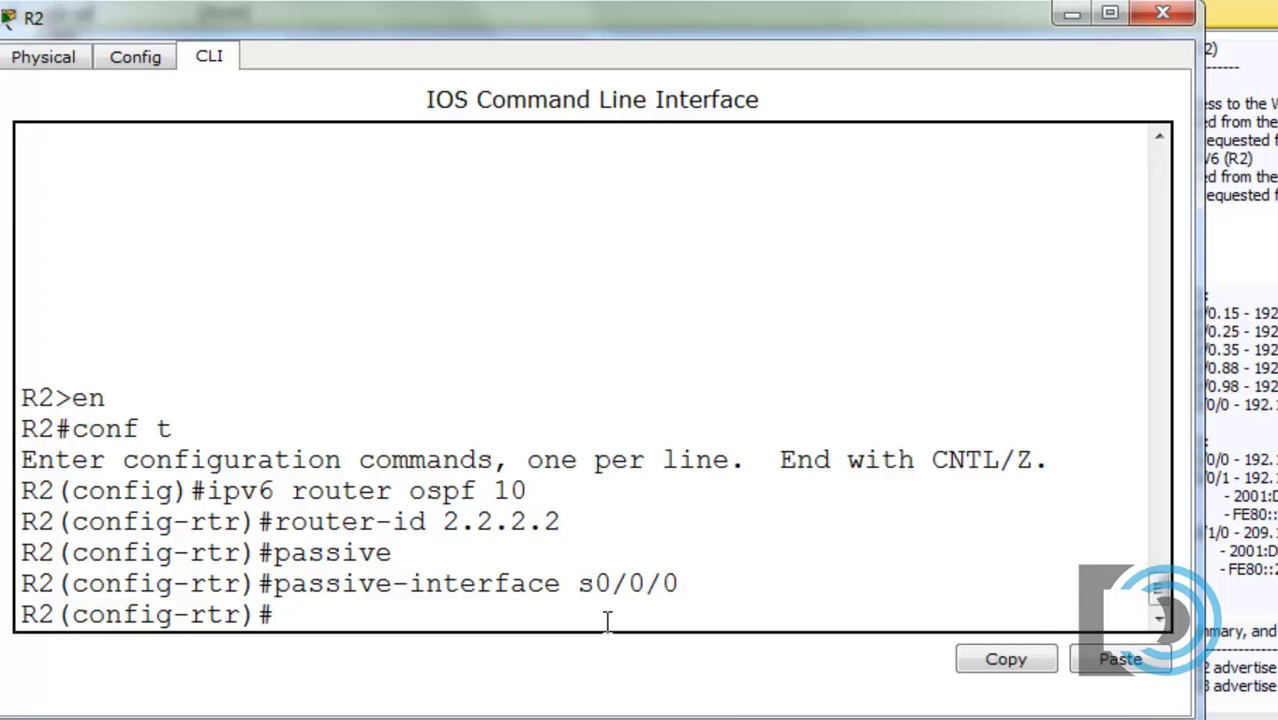
Make interface s0/1/0 passive in R2's OSPFv3 process and return to privileged mode
key(Up)
key(BackSpace)
key(BackSpace)
key(BackSpace)
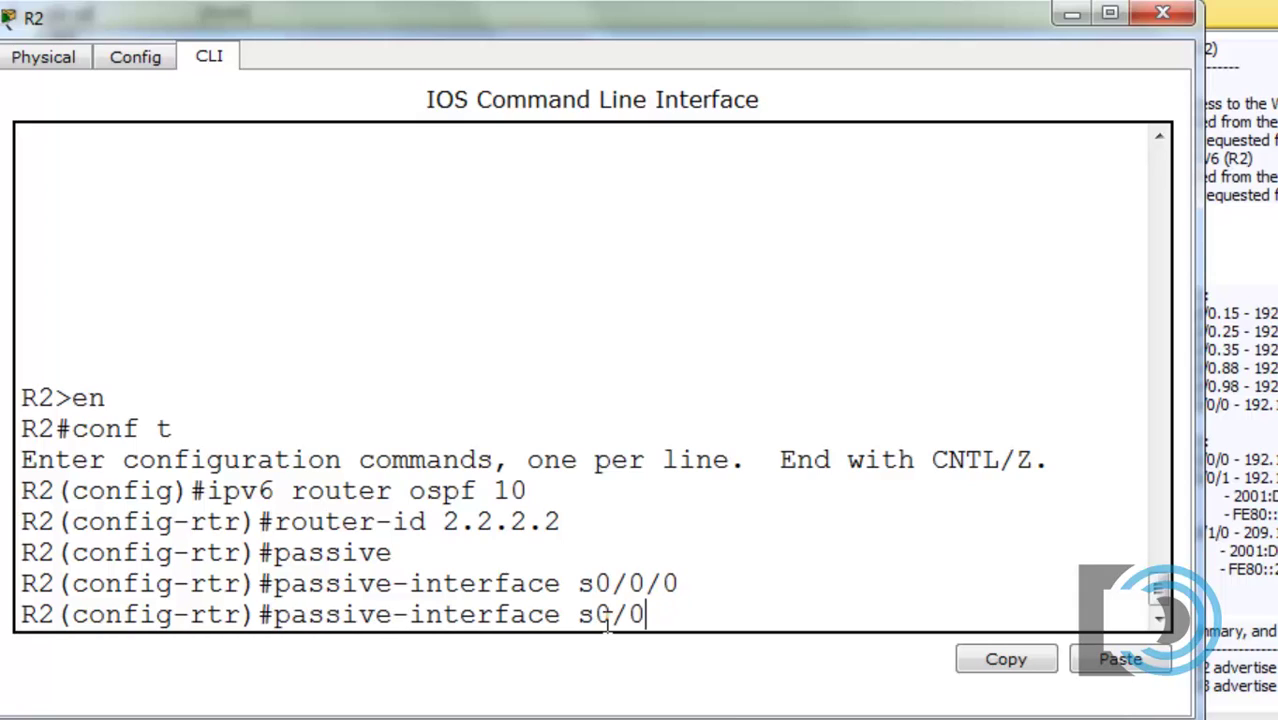
text(1/0)
key(Return)
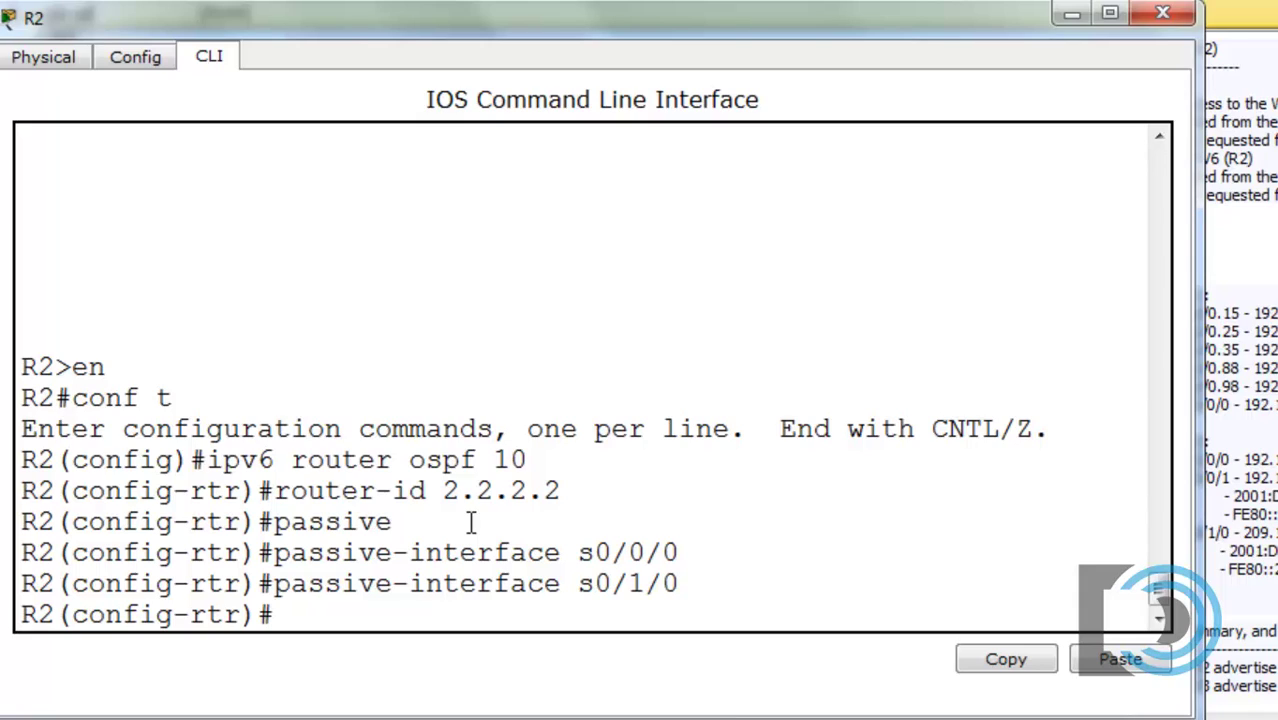
text(end)
key(Return)
key(Return)
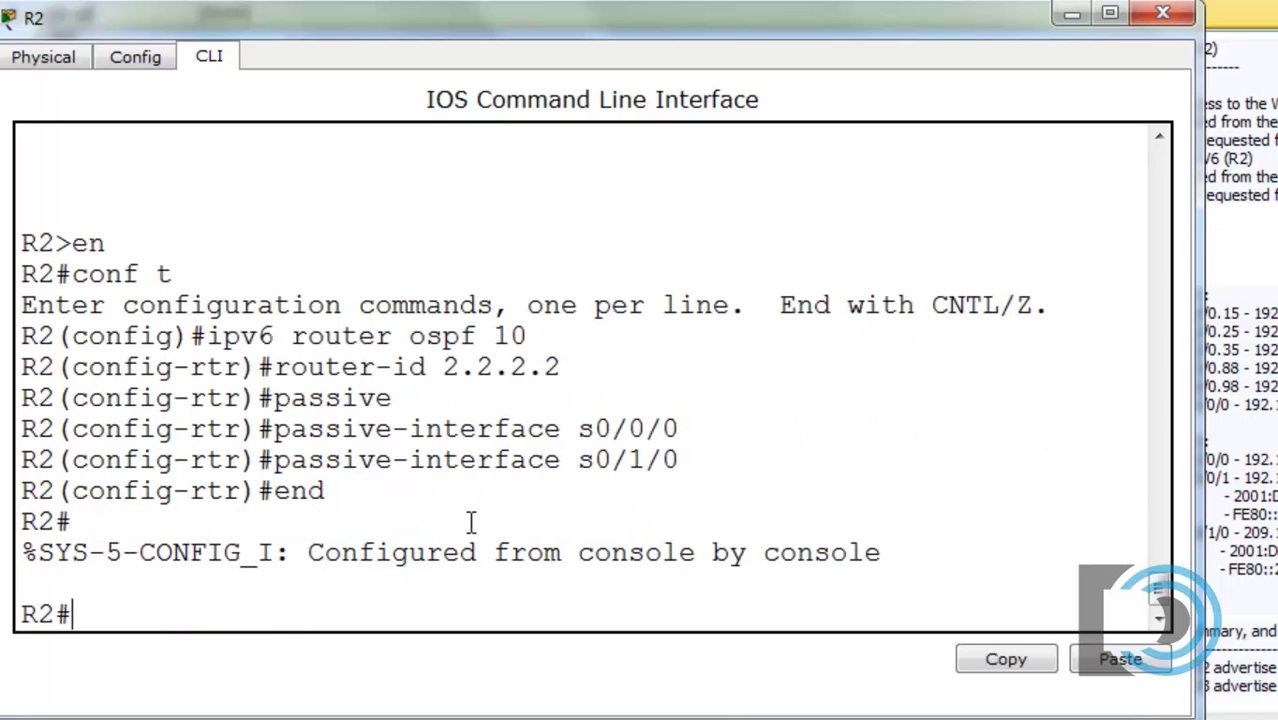
Enable OSPFv3 process 10 in area 0 on R2's interface s0/0/1
text(conf t)
key(Return)
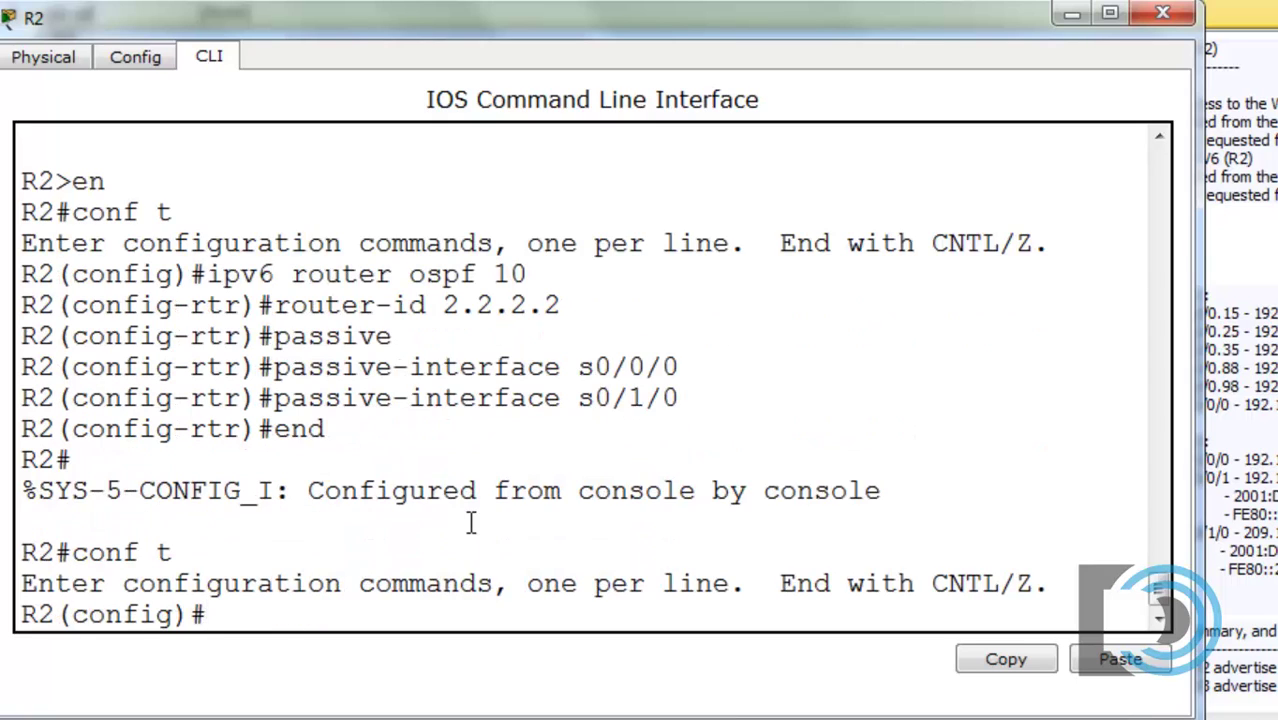
text(int s0/0)
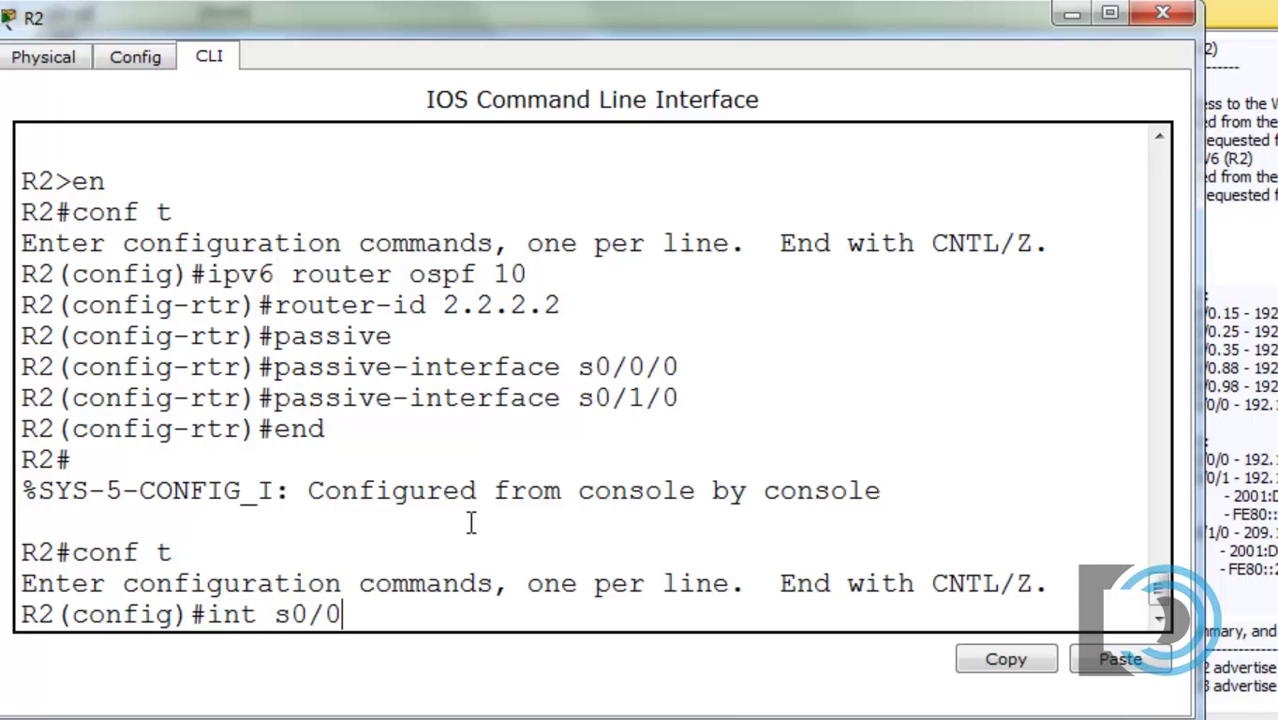
text(/1)
key(Return)
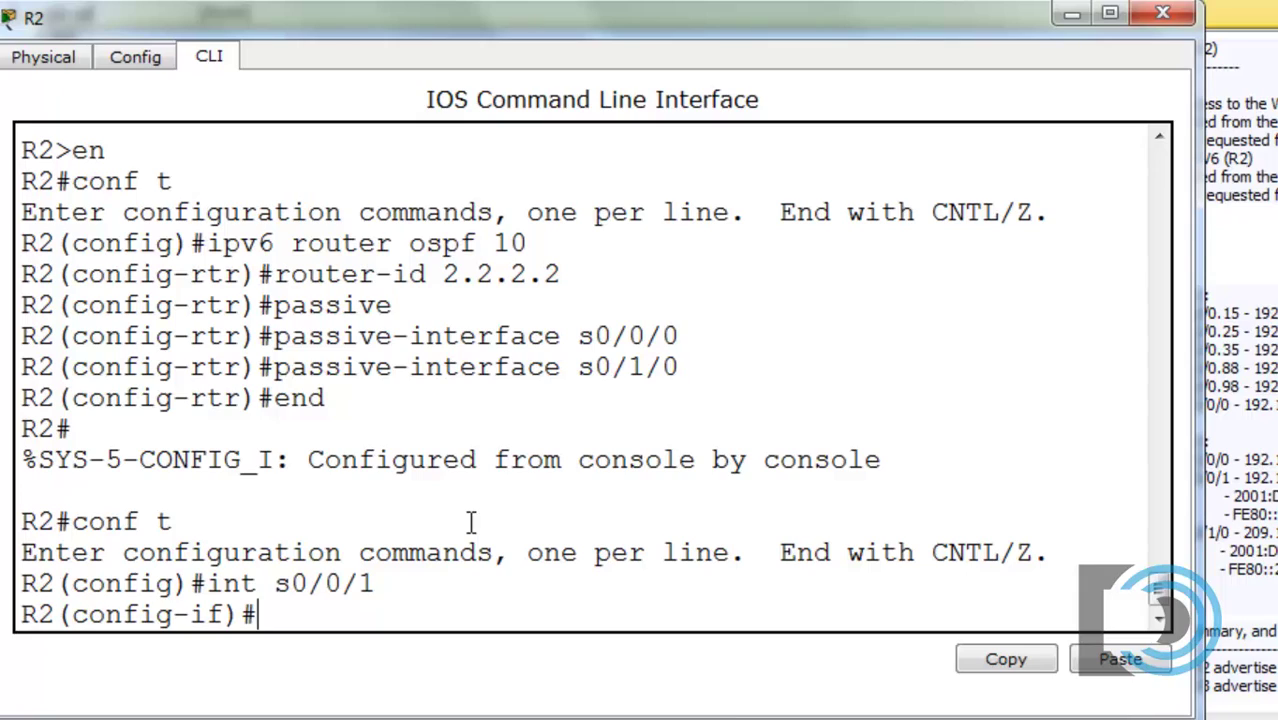
text(ipv6 ospf)
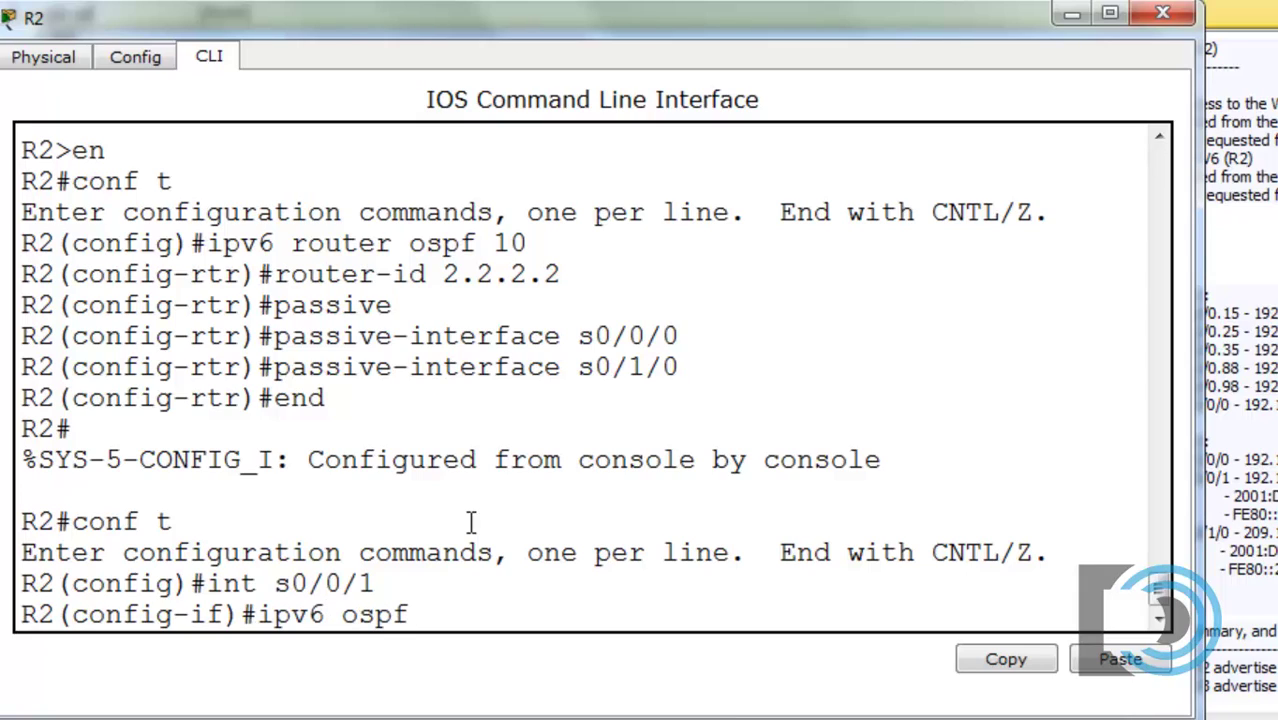
text( 10 area)
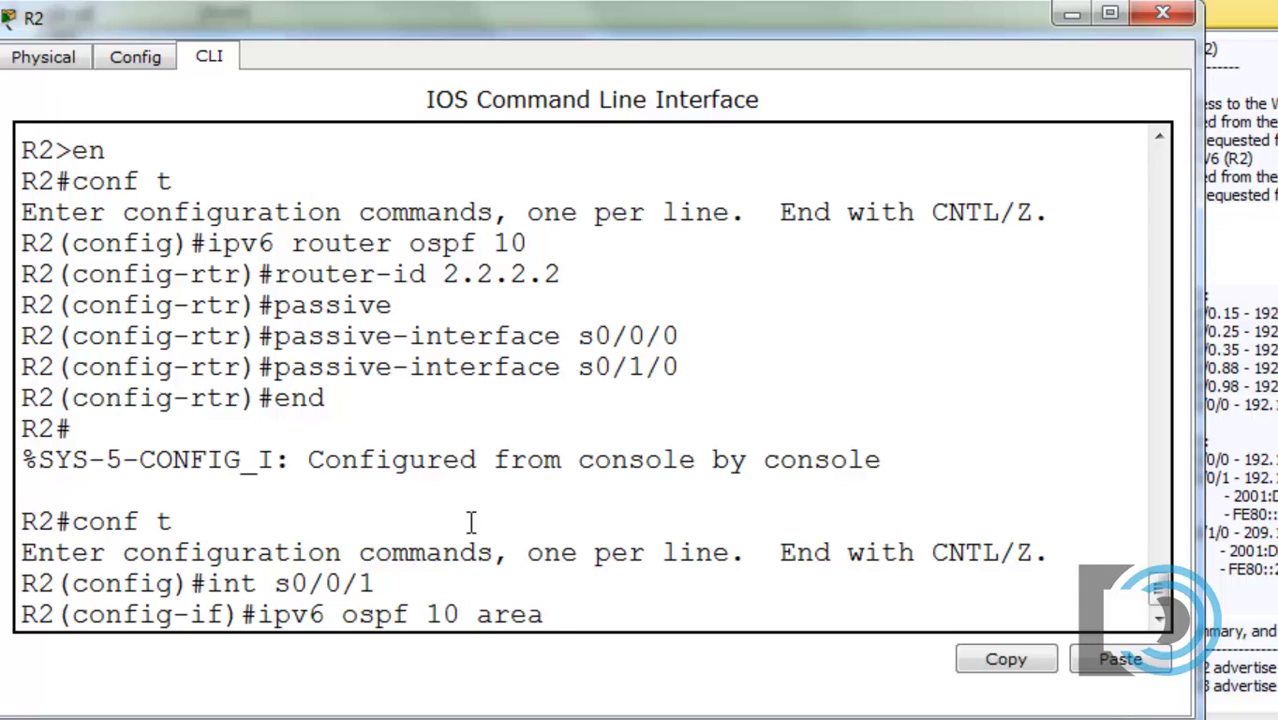
text( 0)
key(Return)
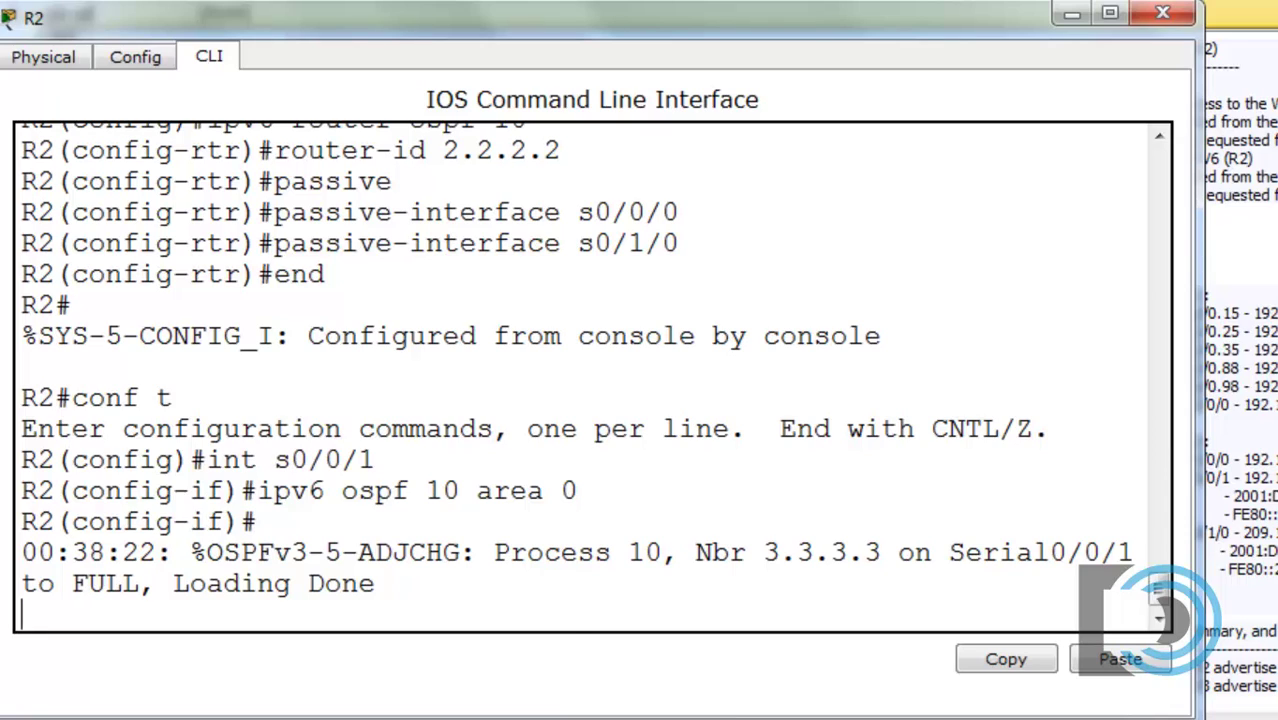
Check the Step 6 instructions, add an IPv6 default route ::/0 out of s0/1/0 on R2, and return to the topology
mouse_move(598, 710)
click(560, 705)
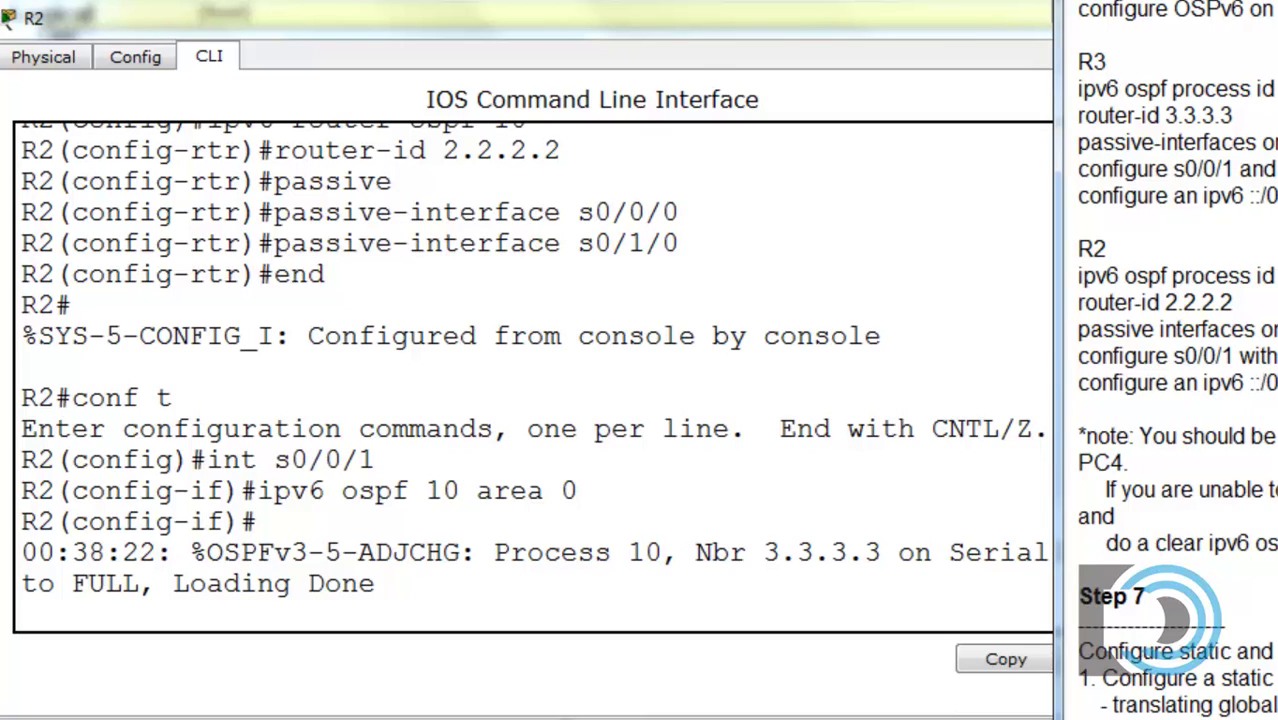
click(516, 597)
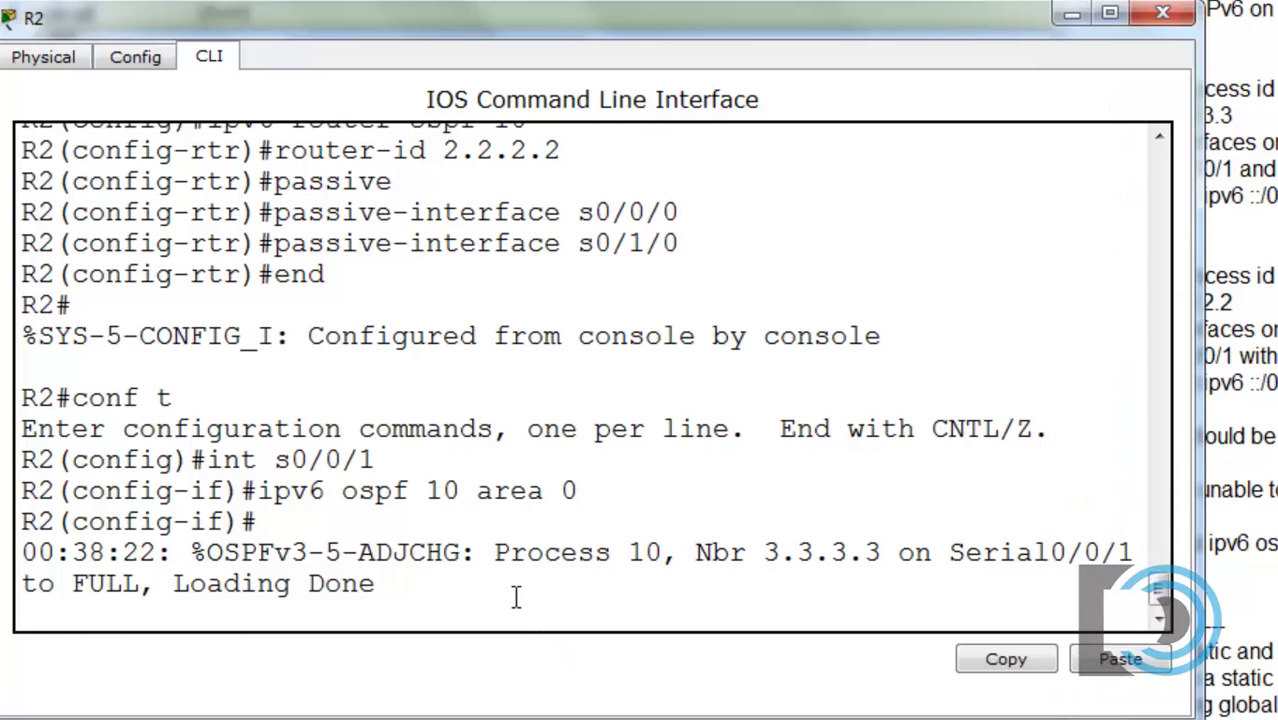
key(Return)
text(exit)
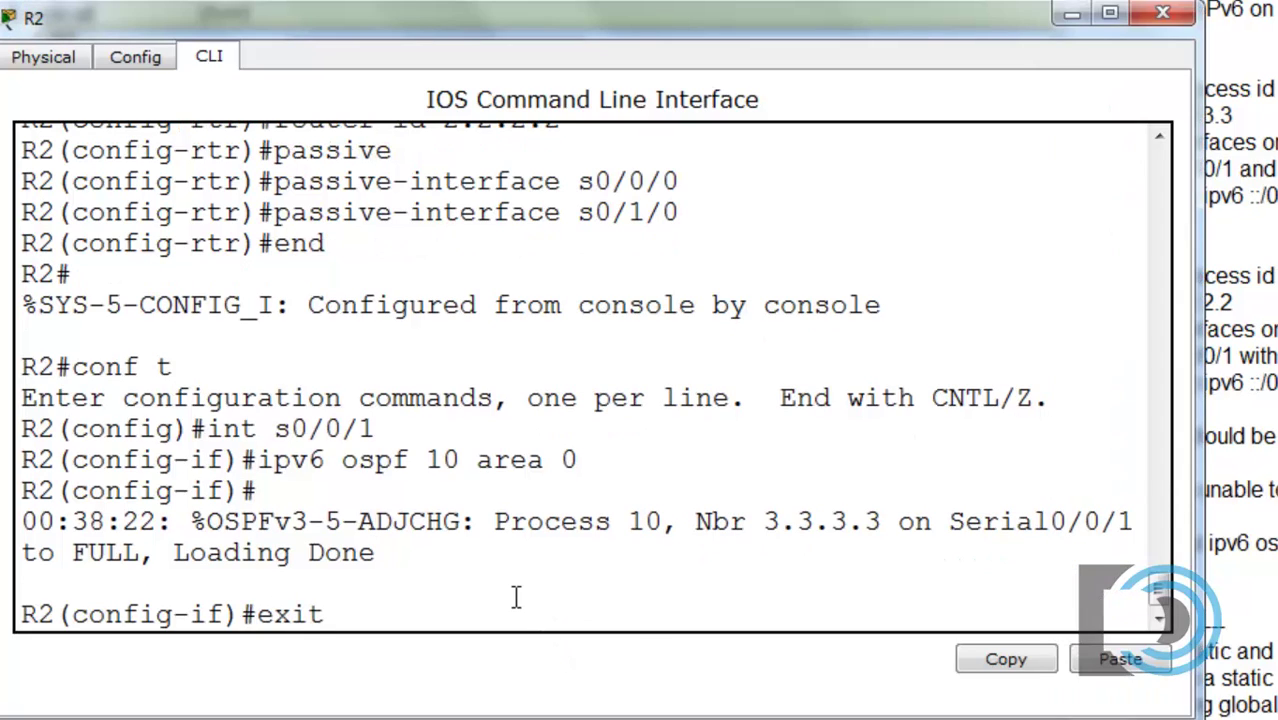
key(Return)
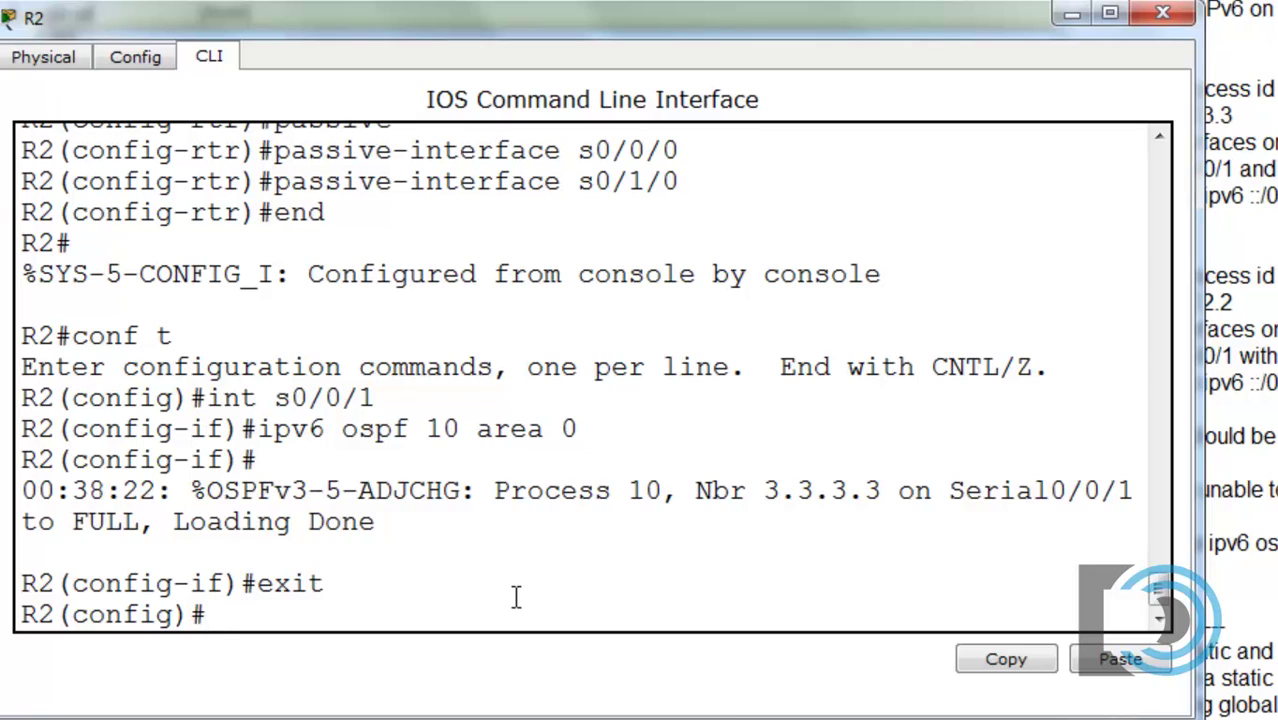
text(ipv6 rou)
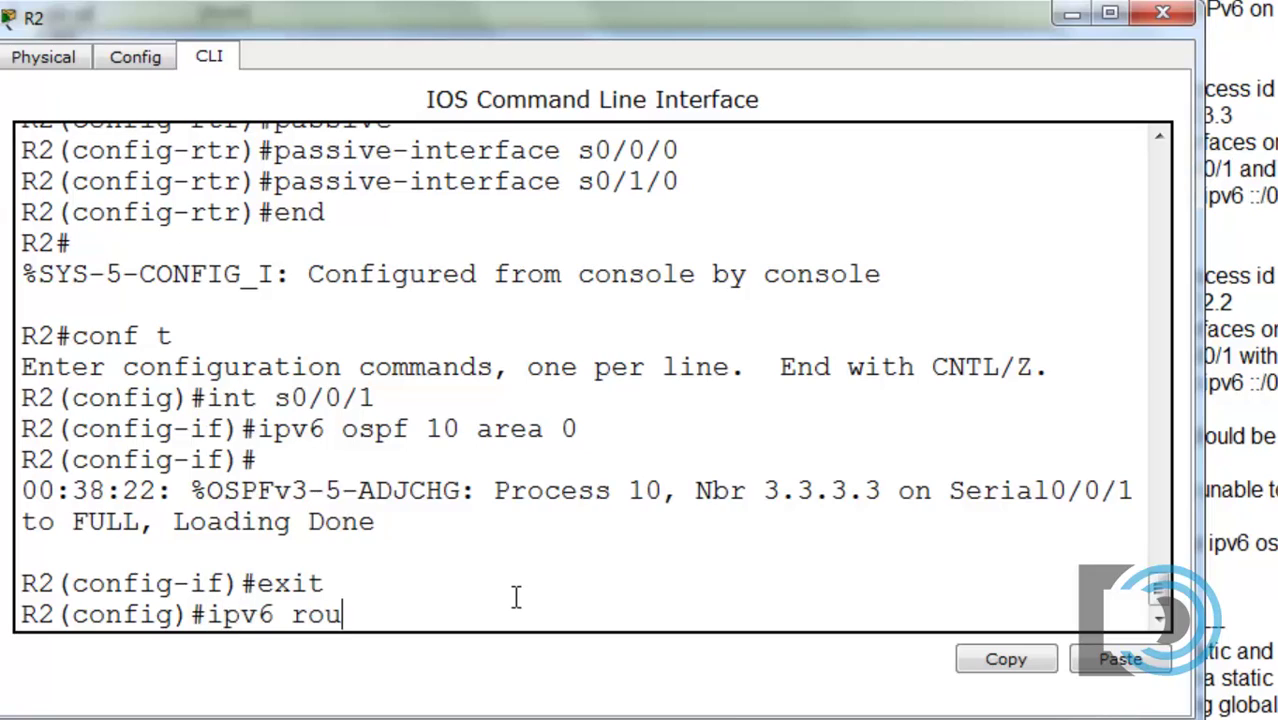
text(ter)
key(BackSpace)
text(::/0 s0)
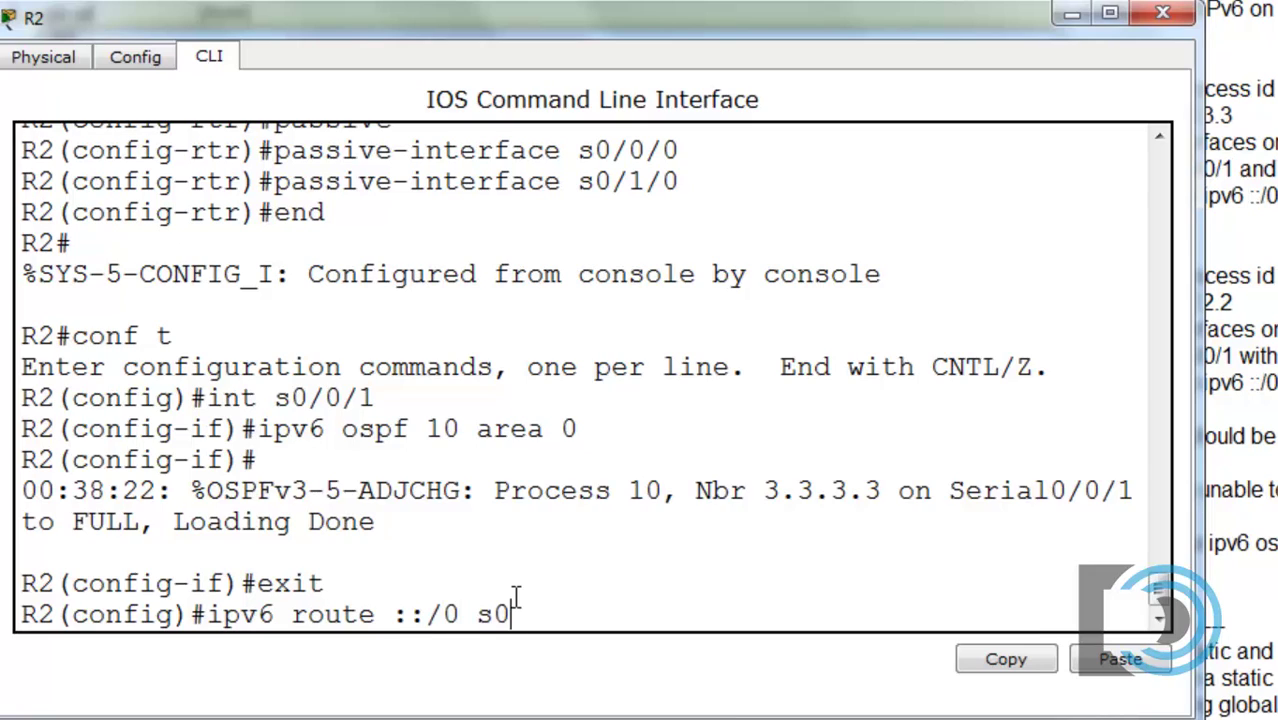
text(/1/0)
key(Return)
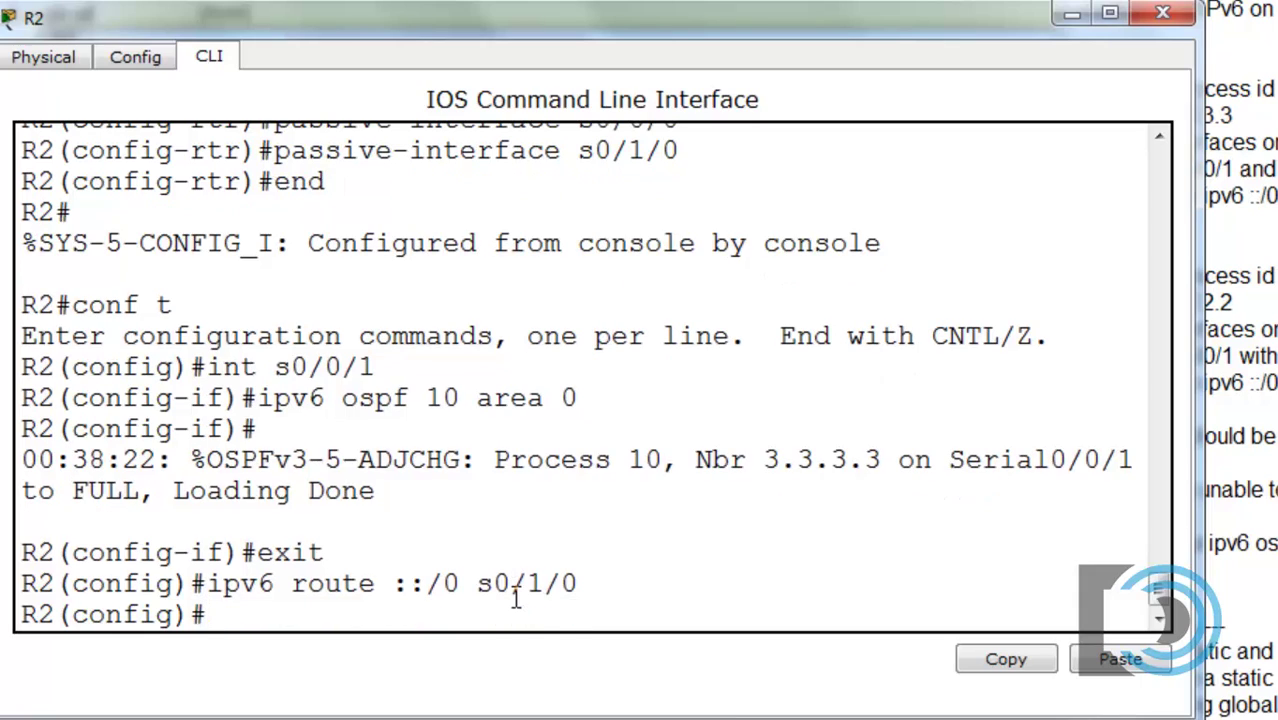
click(1069, 16)
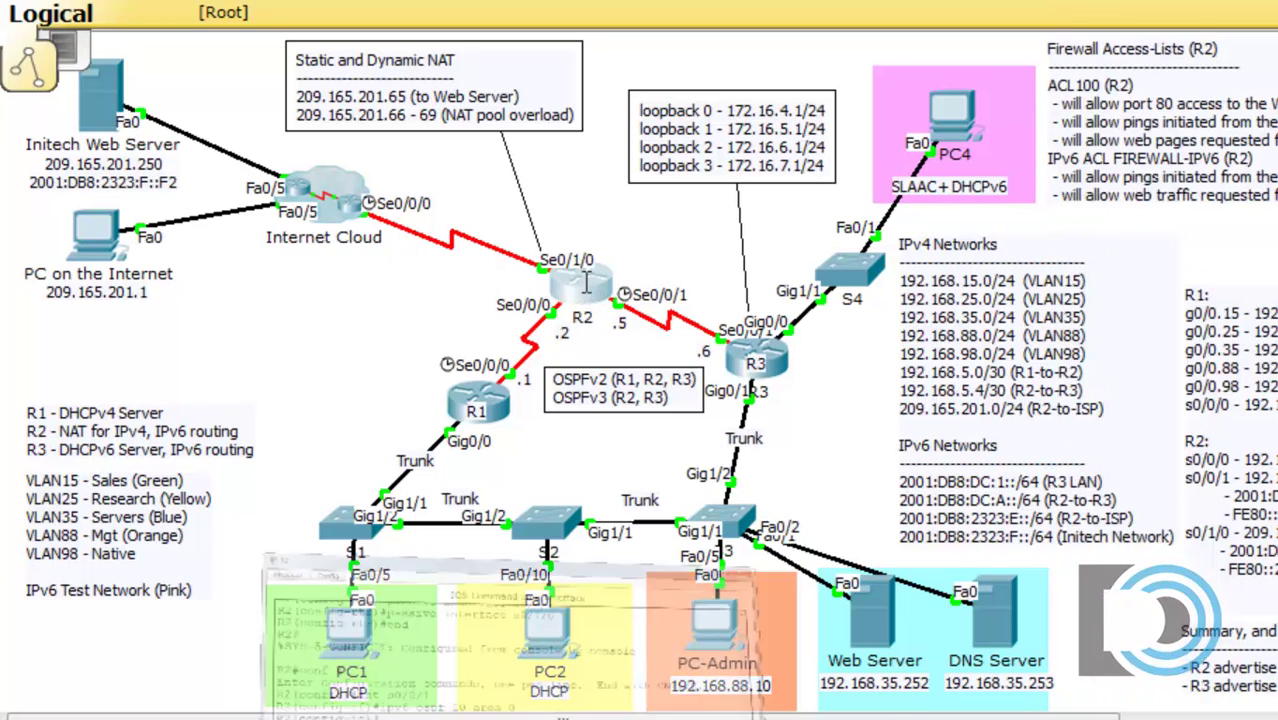
click(584, 287)
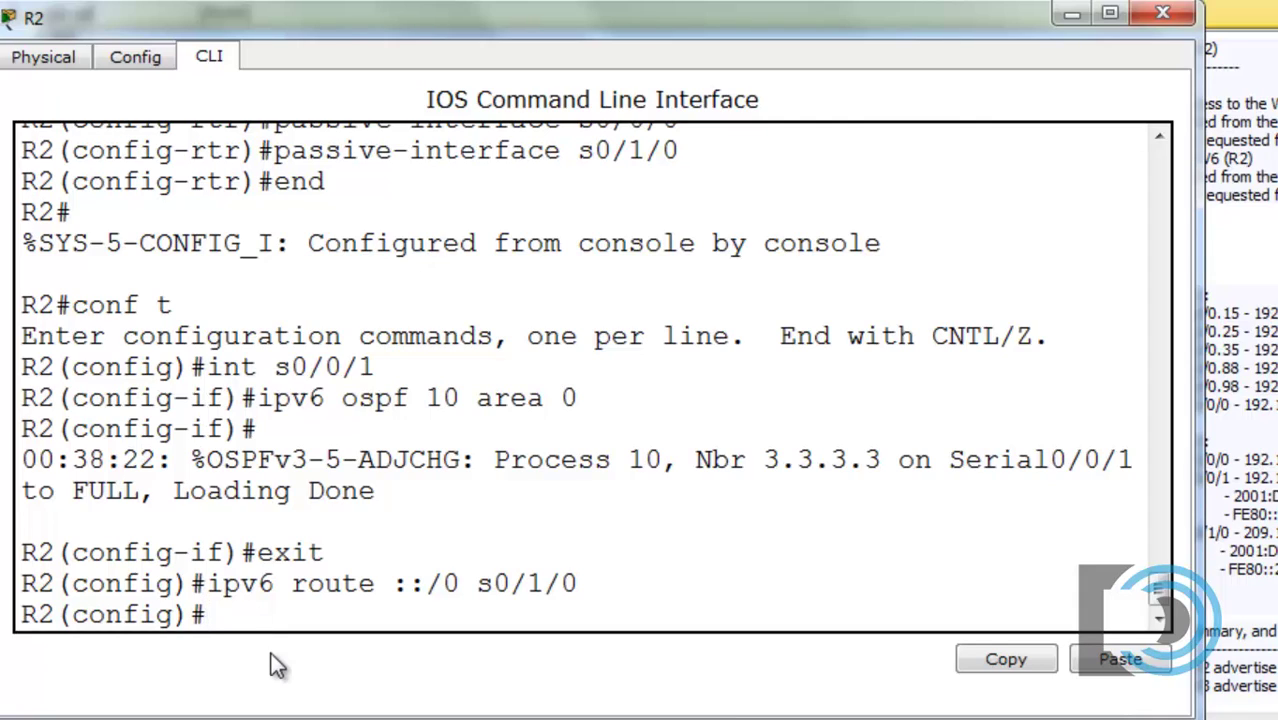
text(ipv6 r)
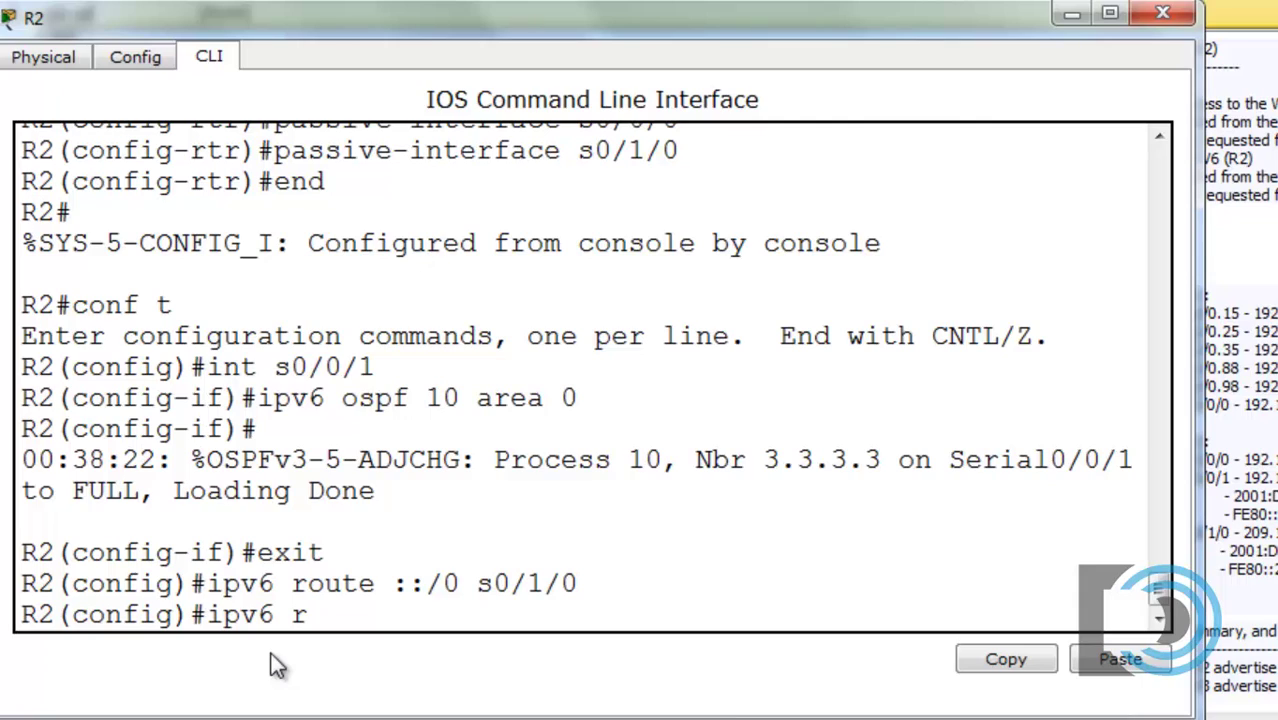
text(outer ospf 10)
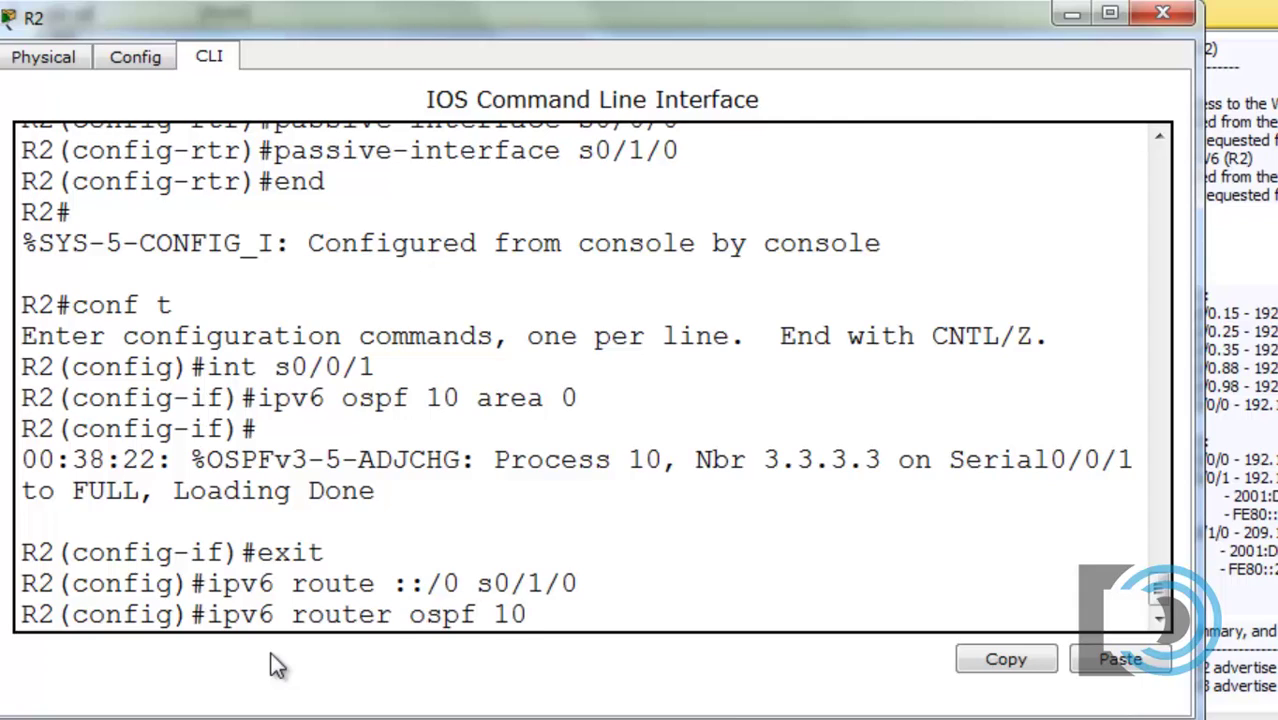
key(Return)
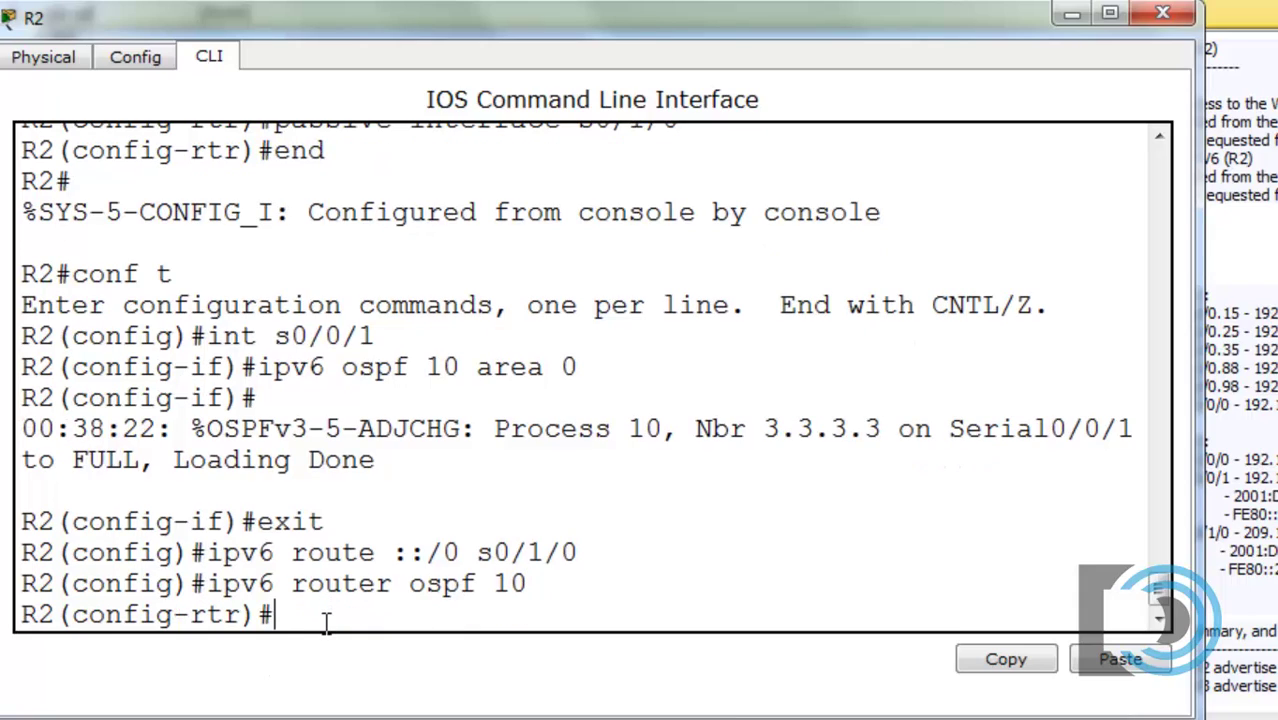
text(red)
key(Tab)
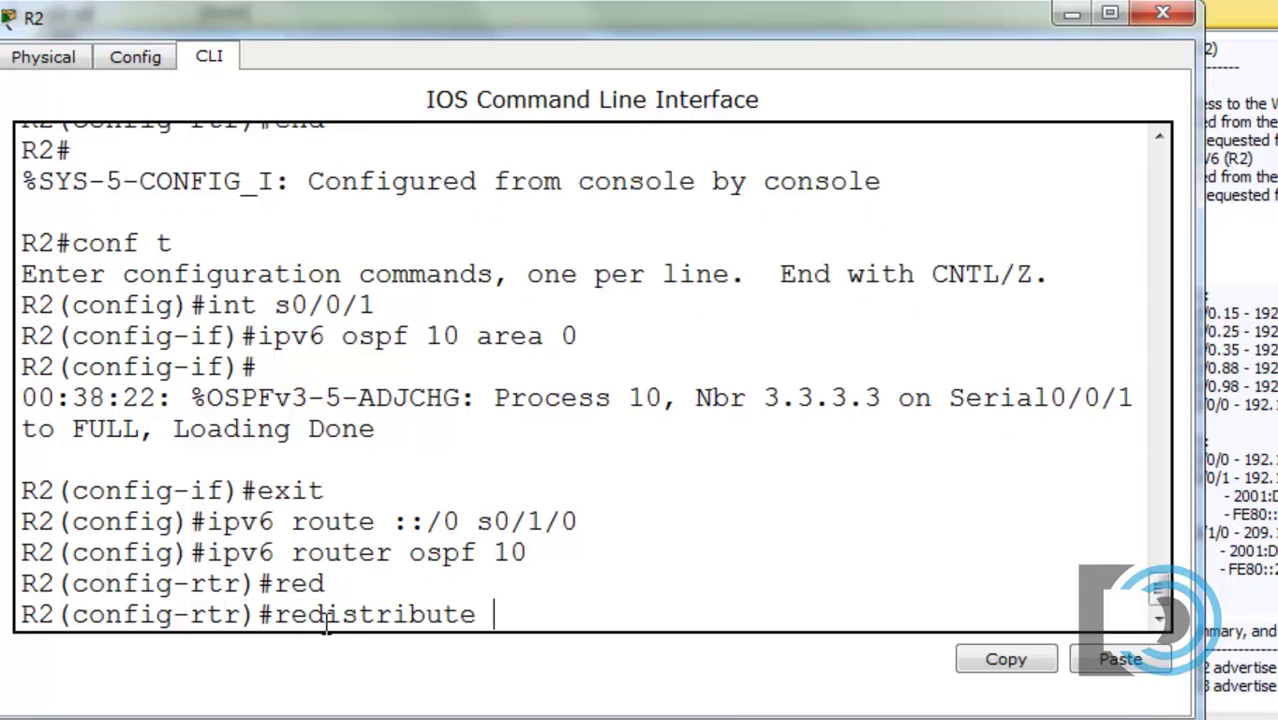
text(static)
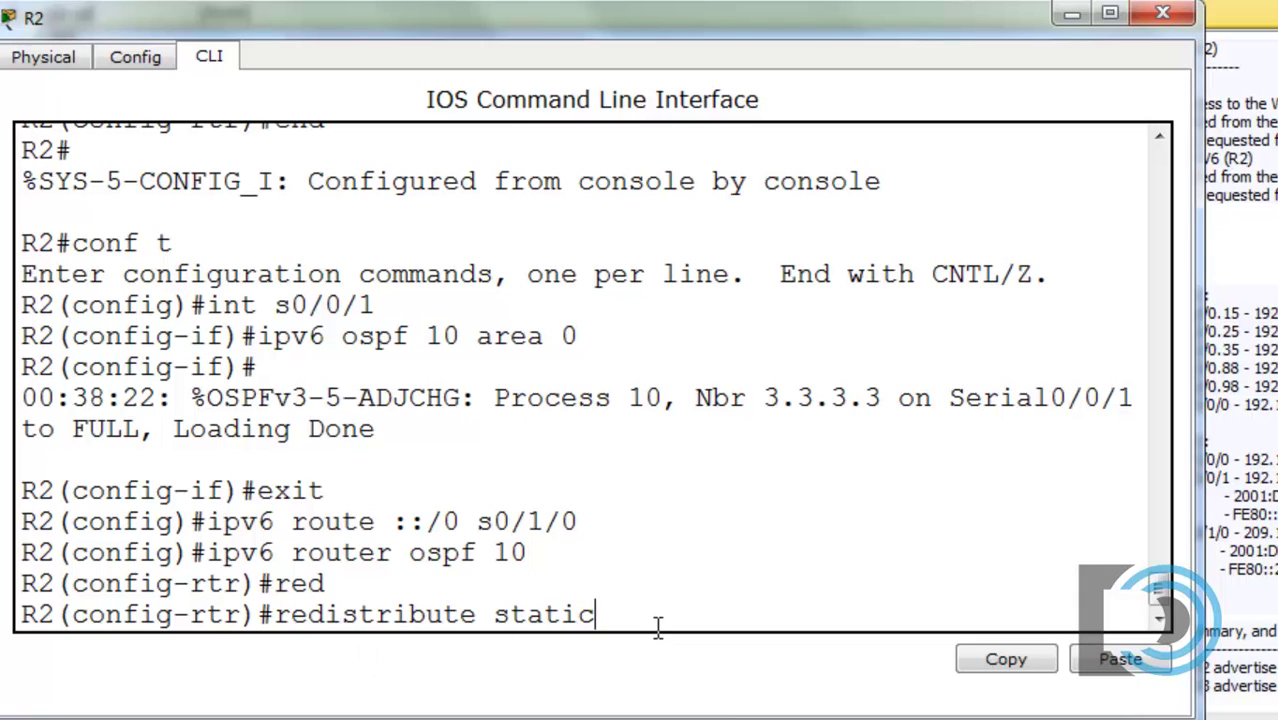
drag(275, 614, 645, 608)
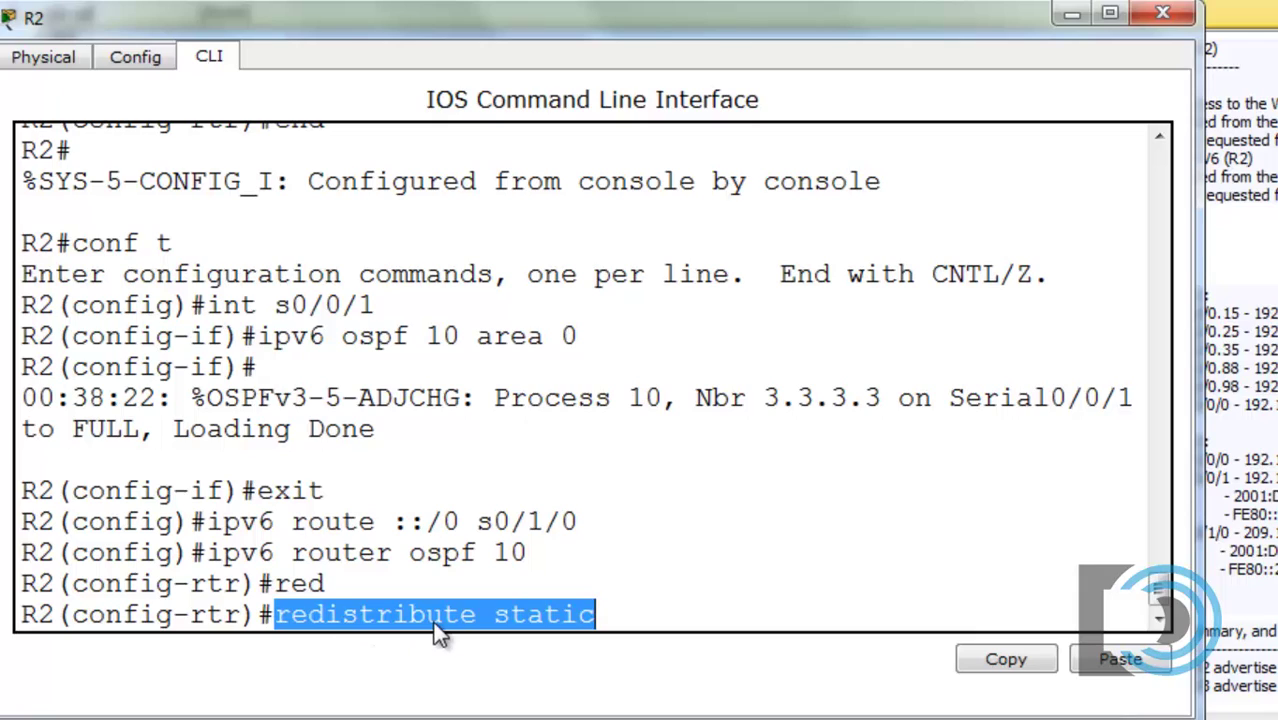
click(622, 613)
key(BackSpace)
key(BackSpace)
key(BackSpace)
key(BackSpace)
key(BackSpace)
key(BackSpace)
key(BackSpace)
key(BackSpace)
key(BackSpace)
key(BackSpace)
key(BackSpace)
key(BackSpace)
key(BackSpace)
key(BackSpace)
key(BackSpace)
key(BackSpace)
key(BackSpace)
key(BackSpace)
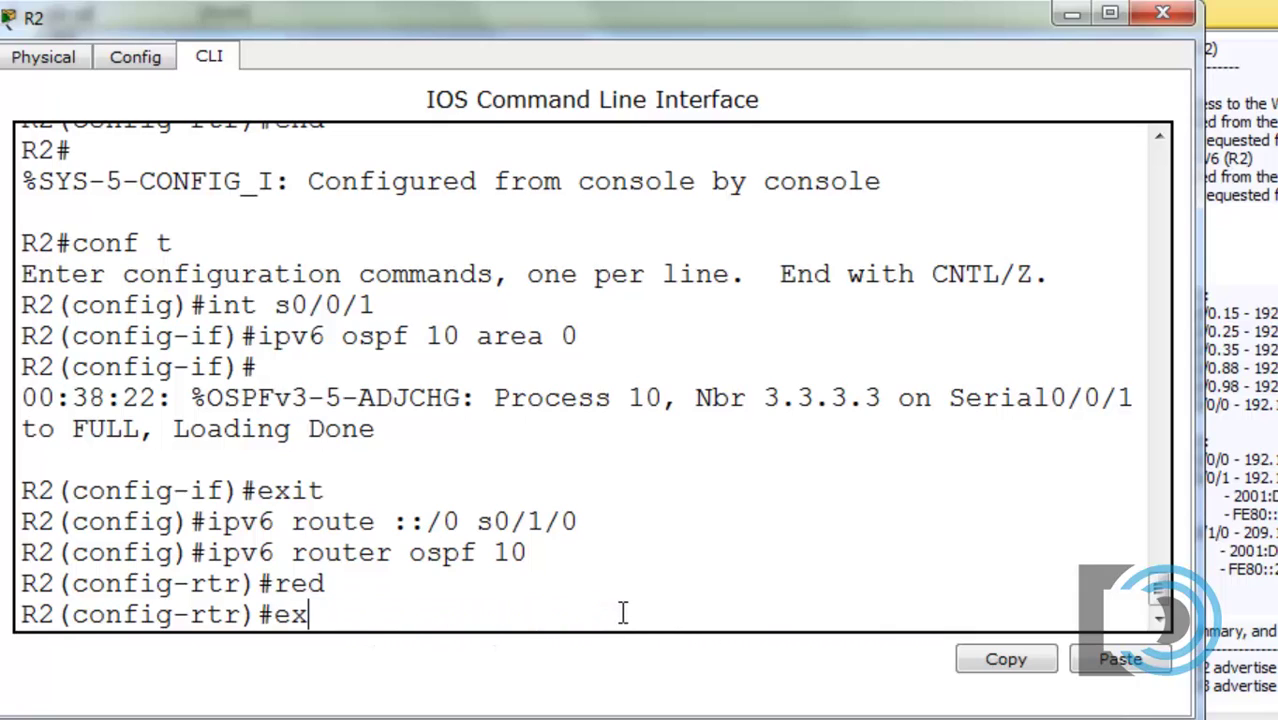
text(exit)
key(Return)
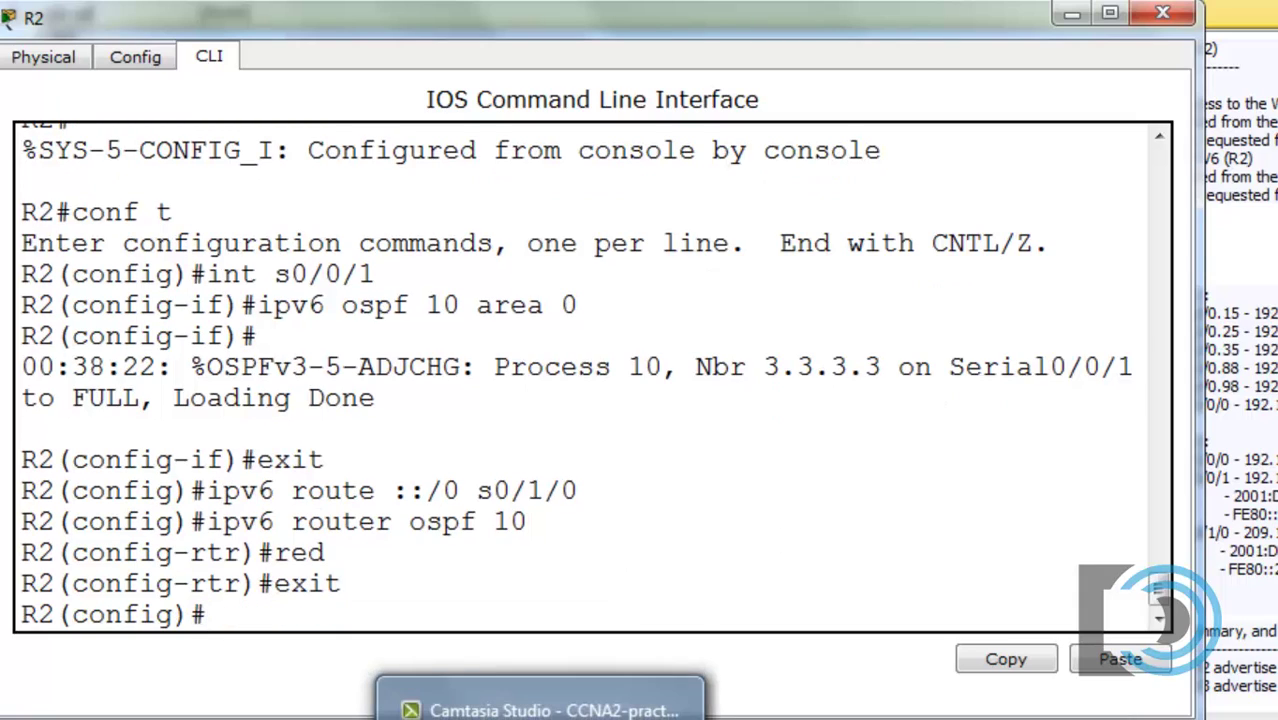
mouse_move(540, 710)
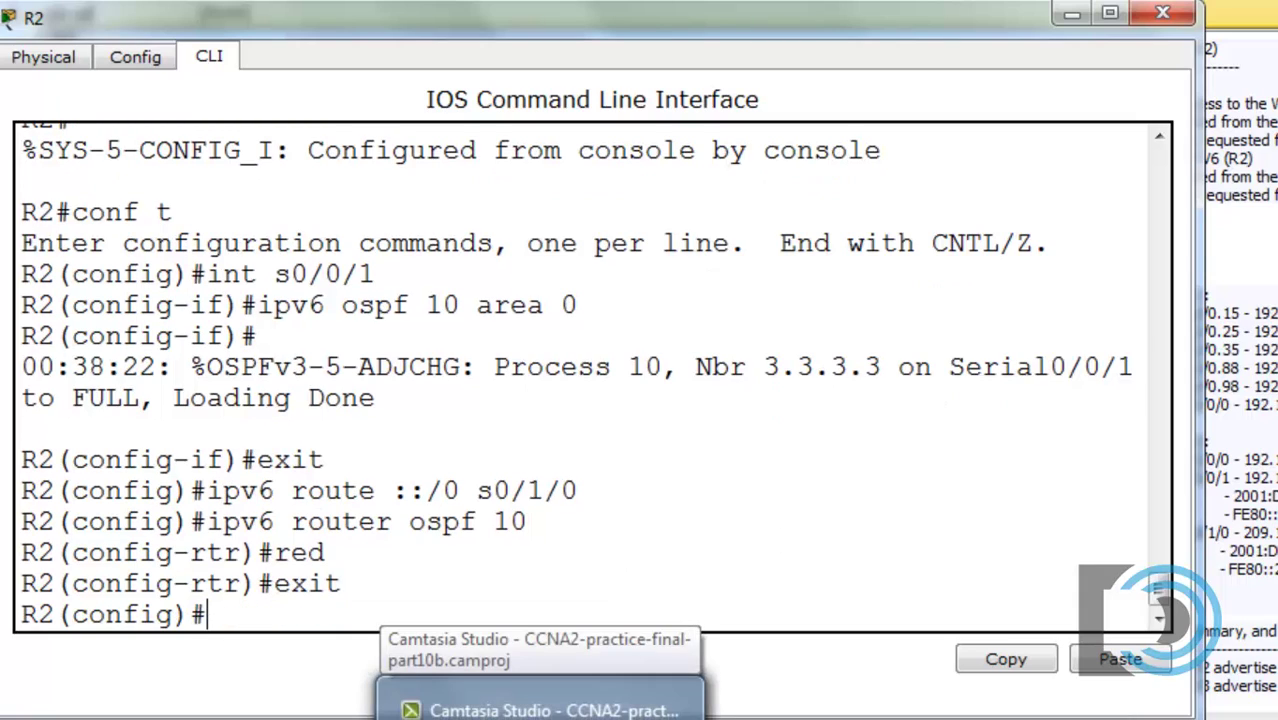
click(1071, 13)
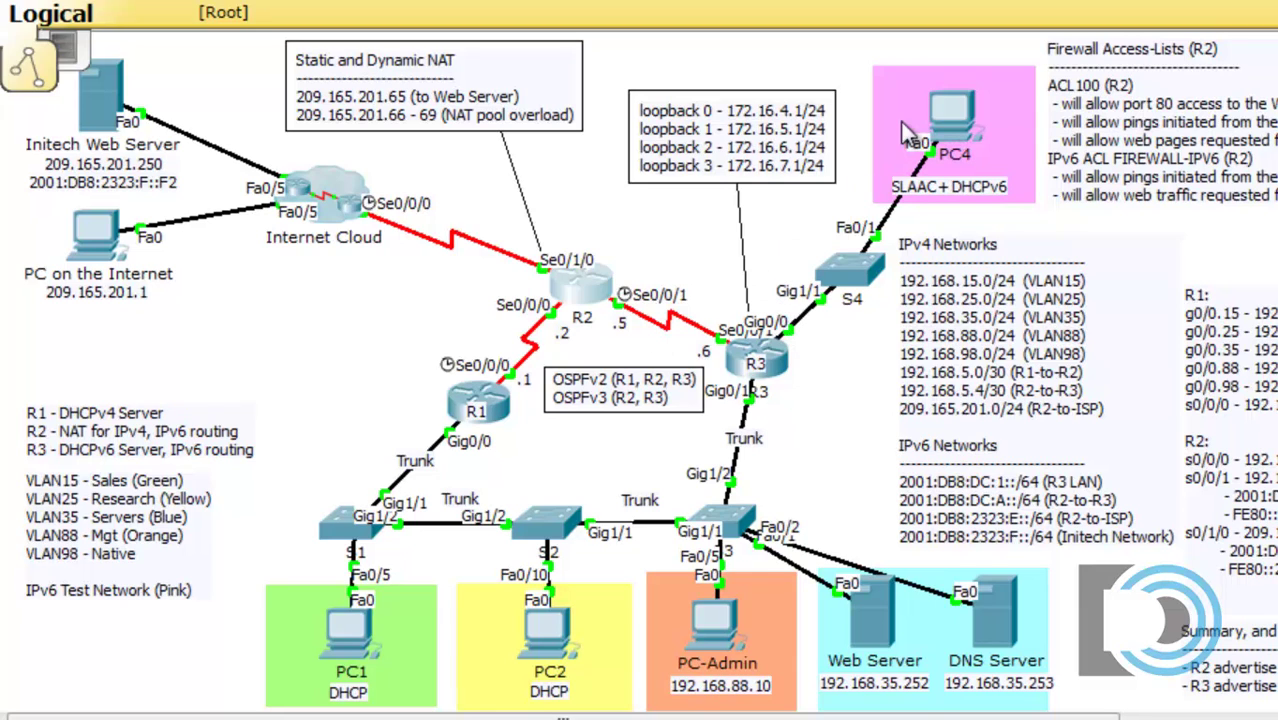
Ping the Initech Web Server at 2001:DB8:2323:F::F2 from PC4's command prompt, review the replies against the topology, and close PC4
click(962, 136)
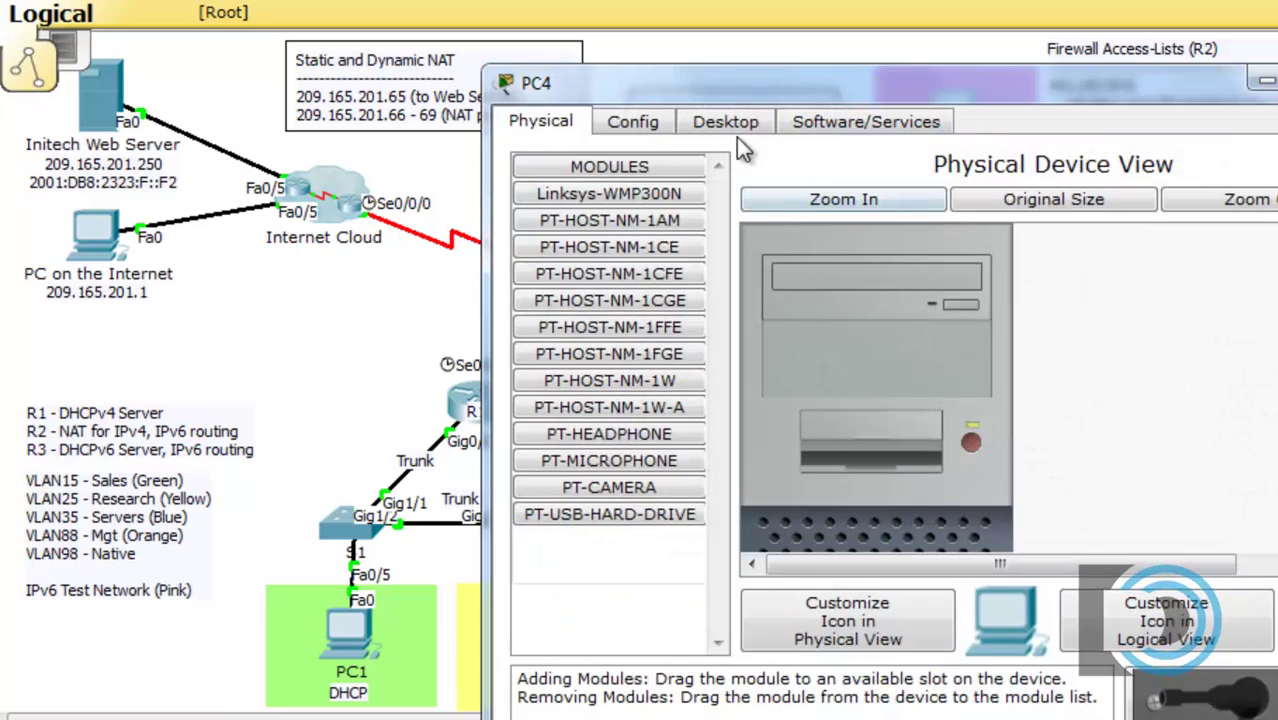
click(735, 124)
click(1076, 213)
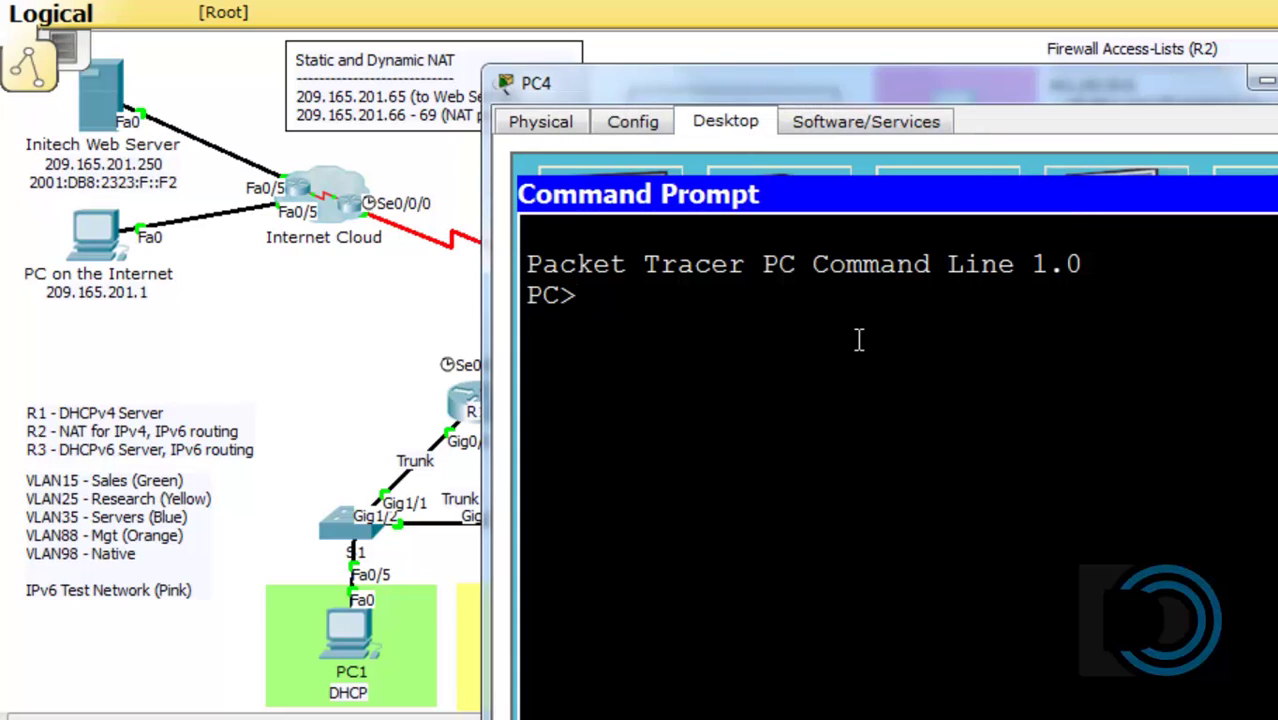
text(ping )
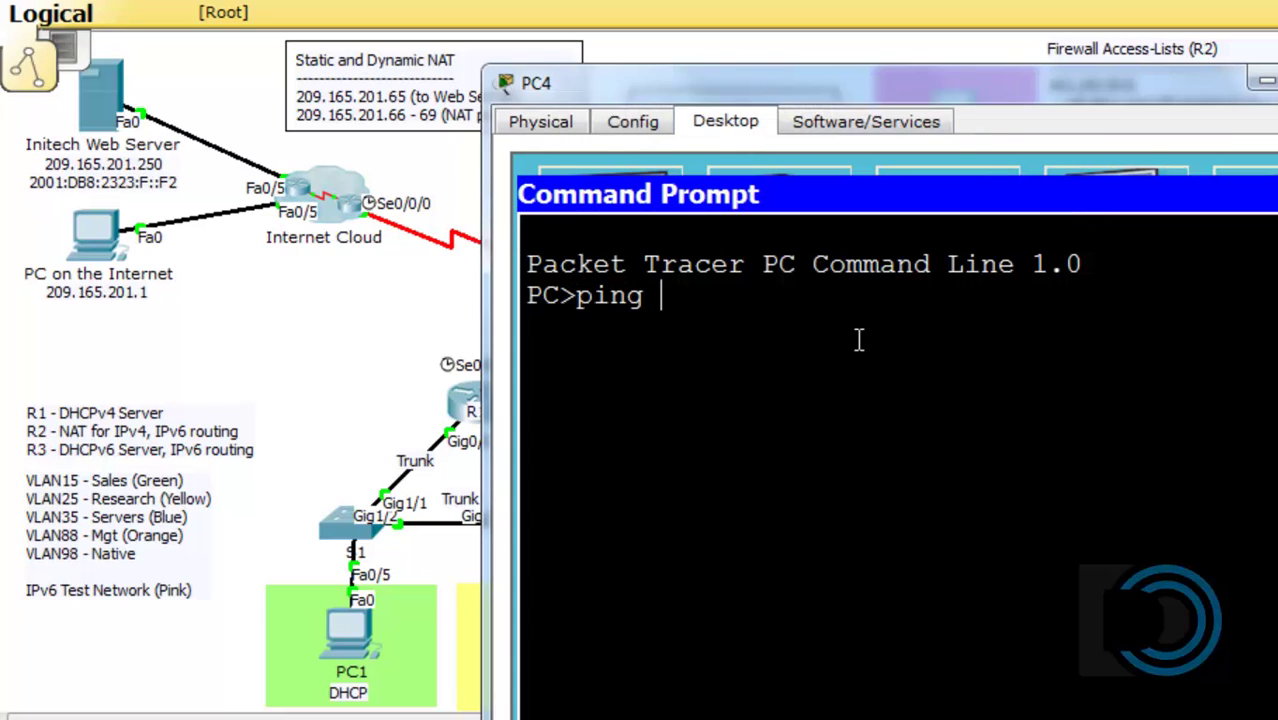
text(2001:)
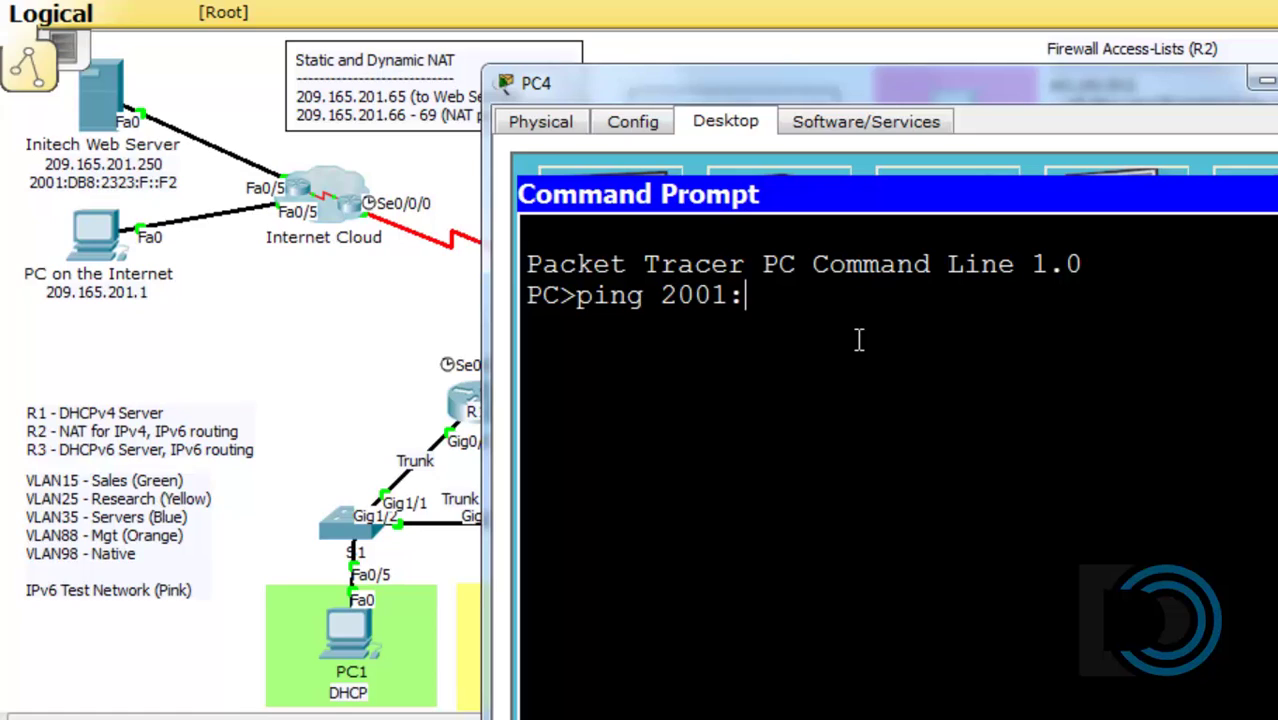
text(DB8)
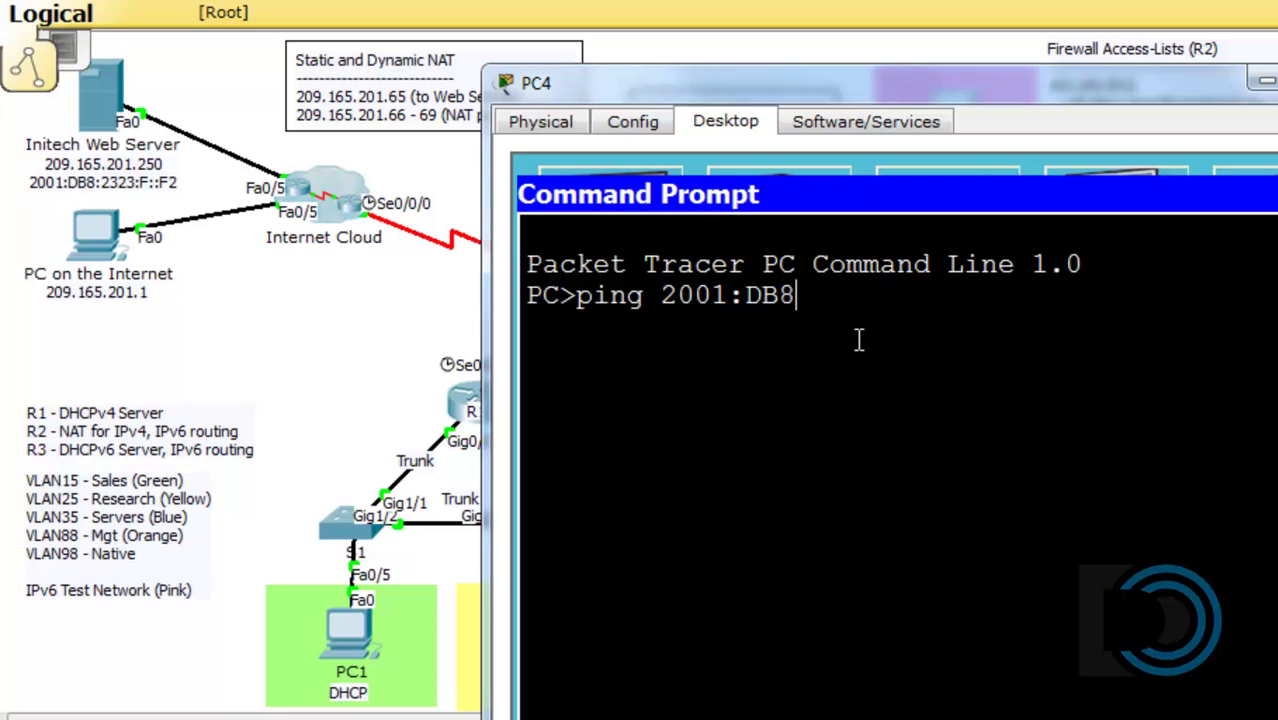
text(:2323:F)
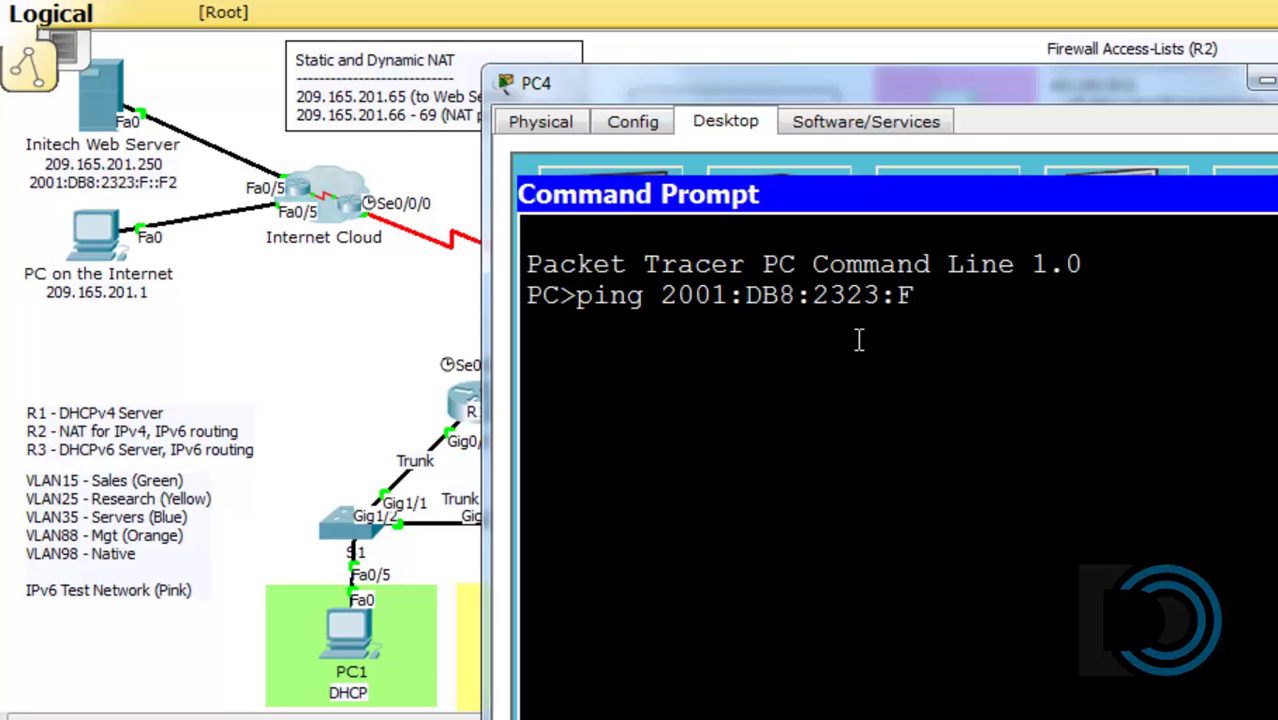
text(::F2)
key(Return)
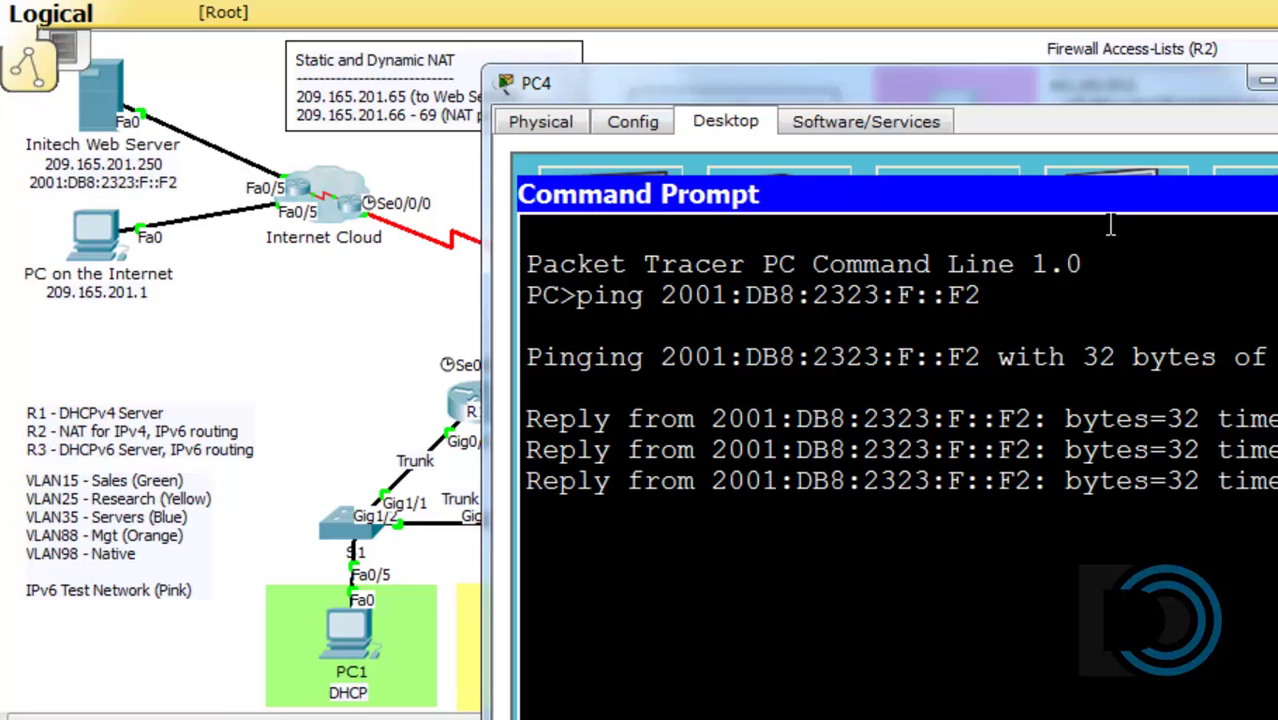
drag(1081, 88, 1006, 459)
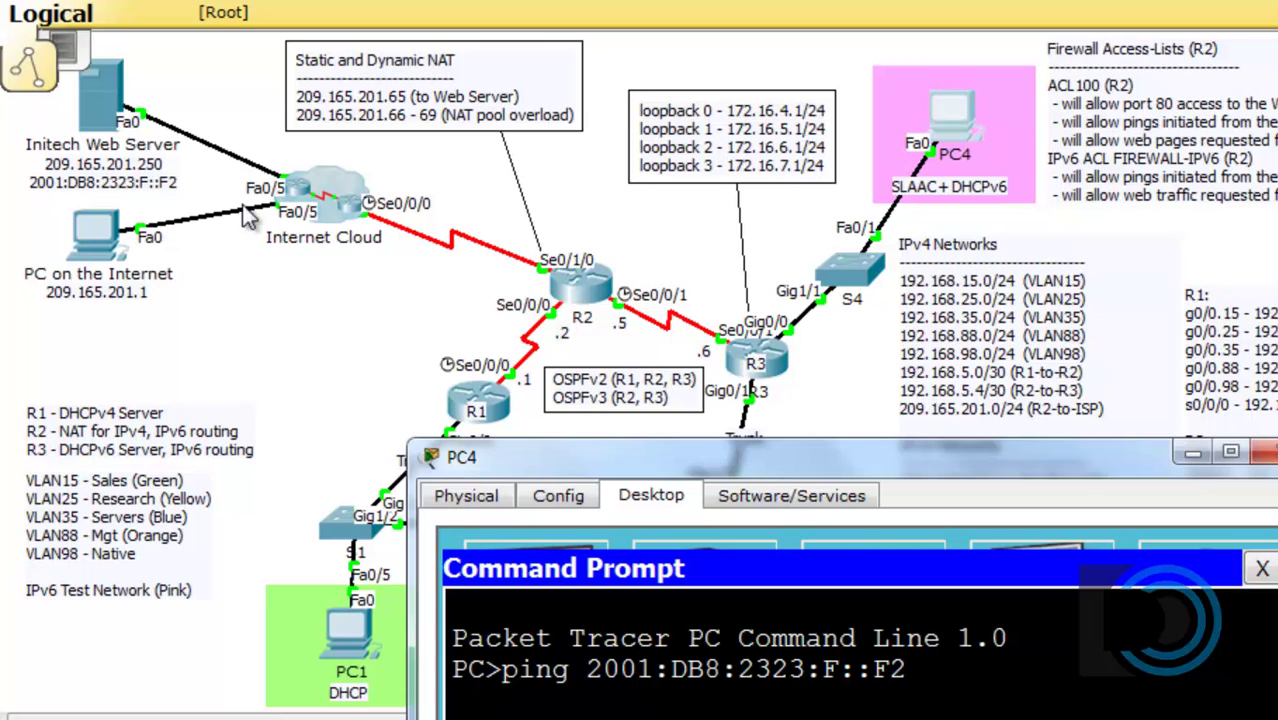
key(Return)
drag(820, 445, 815, 140)
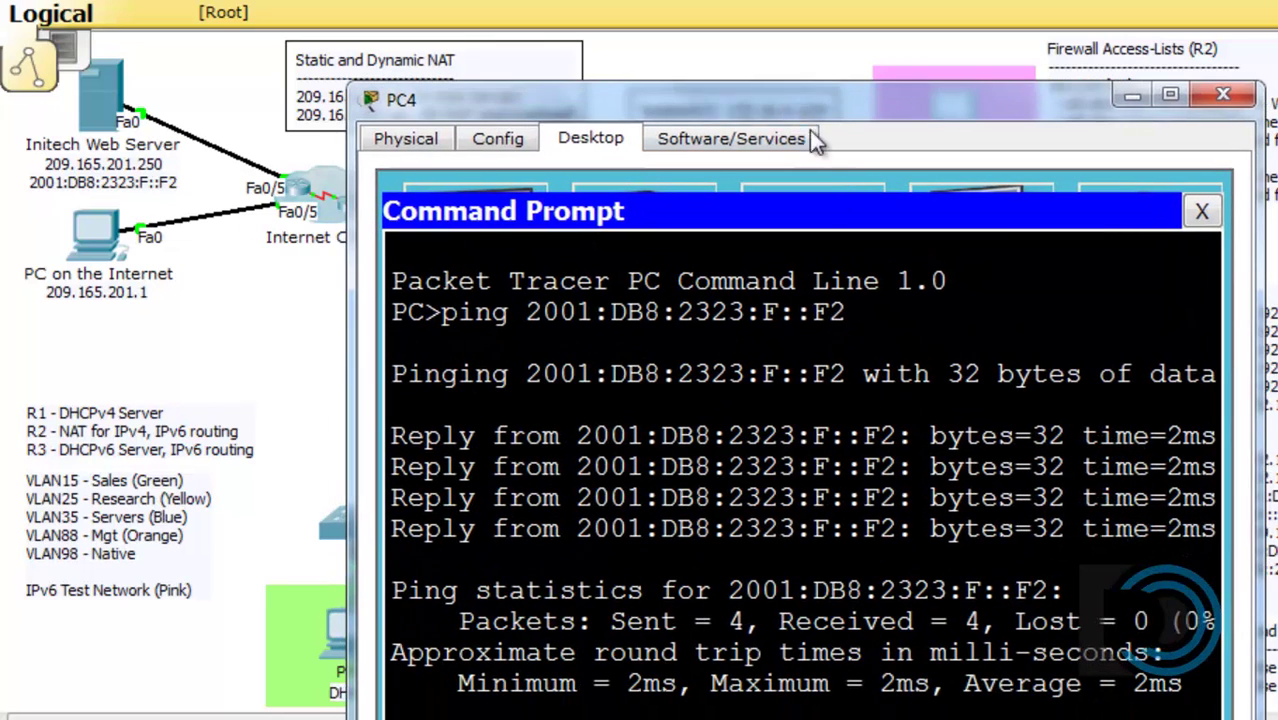
click(1222, 94)
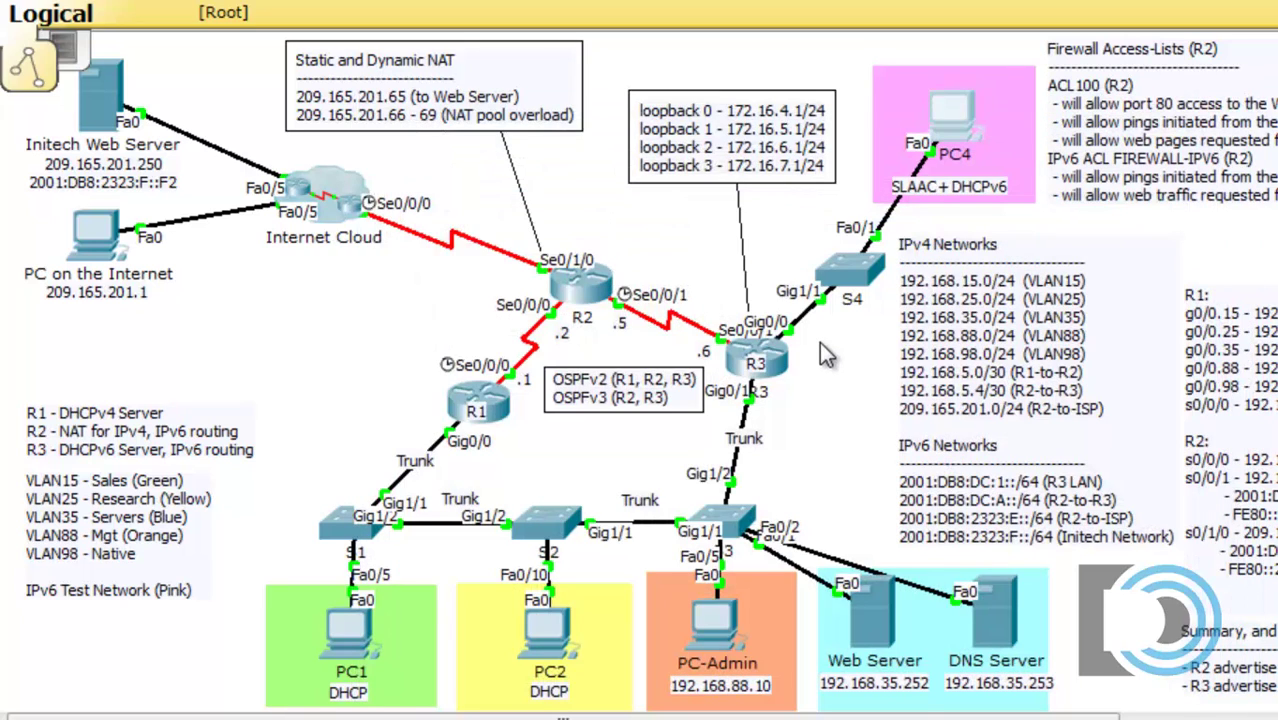